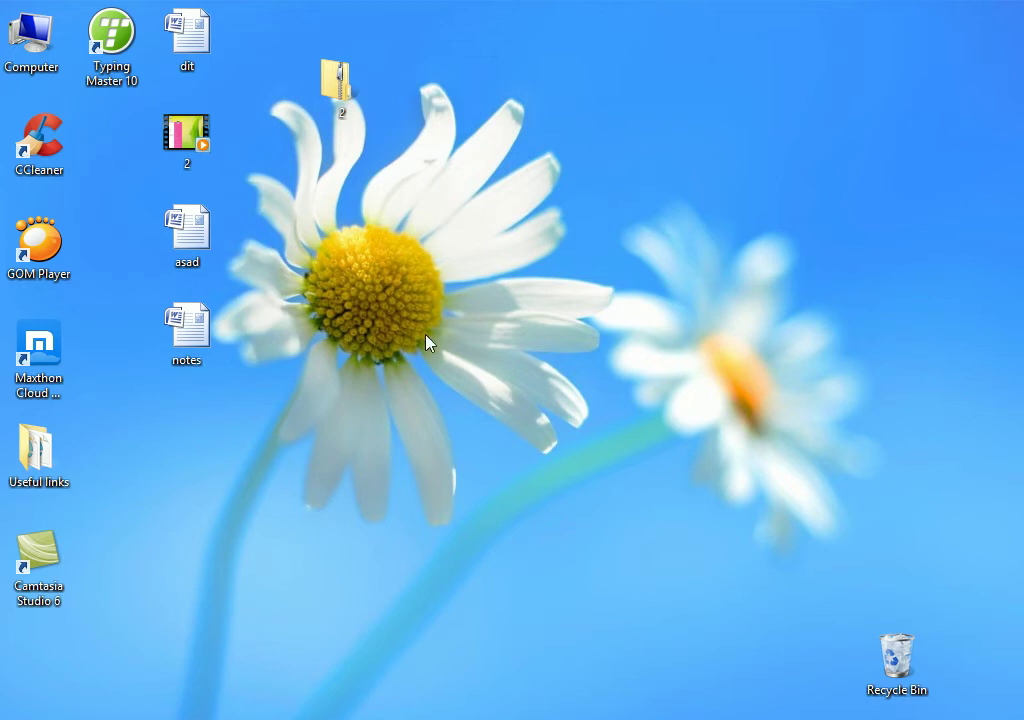
Refresh the desktop and launch Microsoft Office Word 2007 from the Start menu
right_click(376, 341)
left_click(405, 392)
key("super")
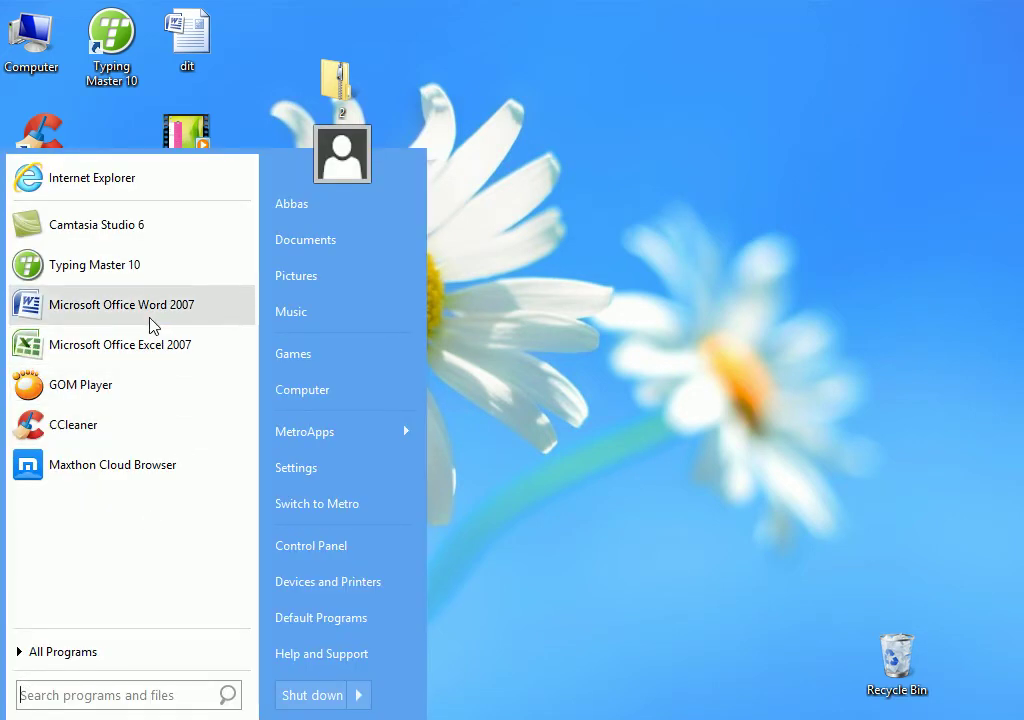
left_click(150, 314)
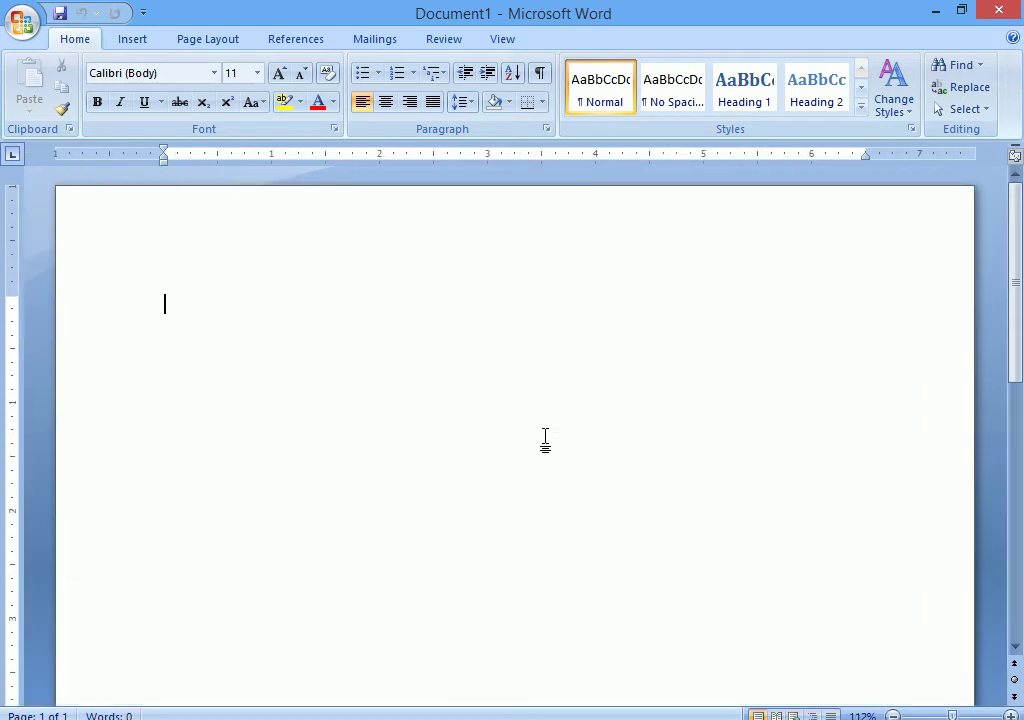
left_click(22, 20)
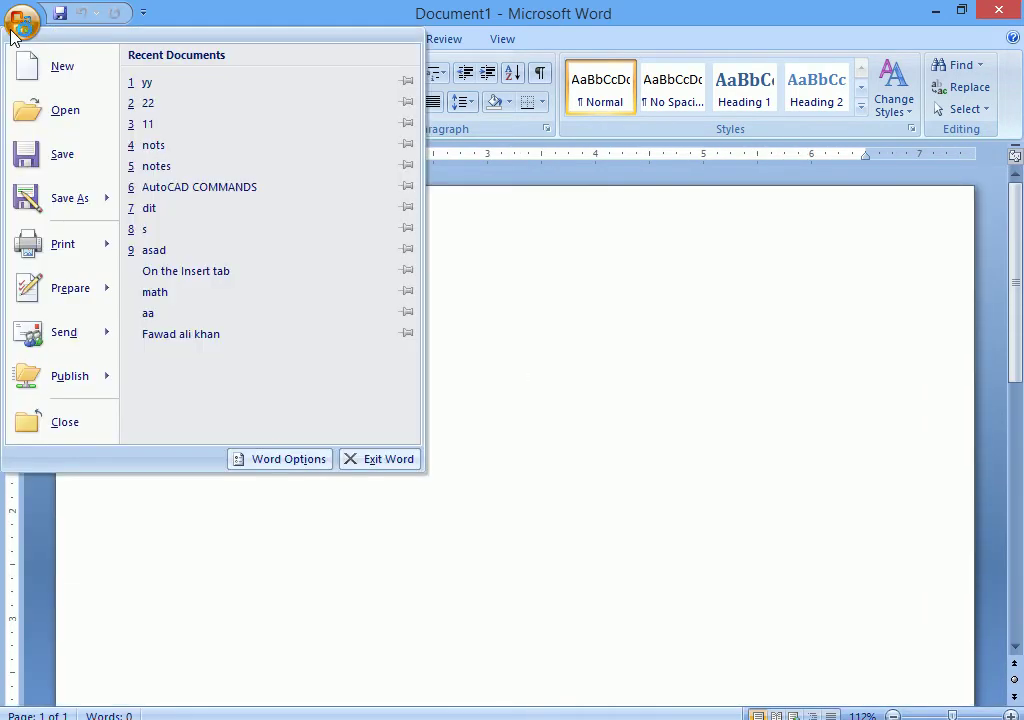
mouse_move(62, 243)
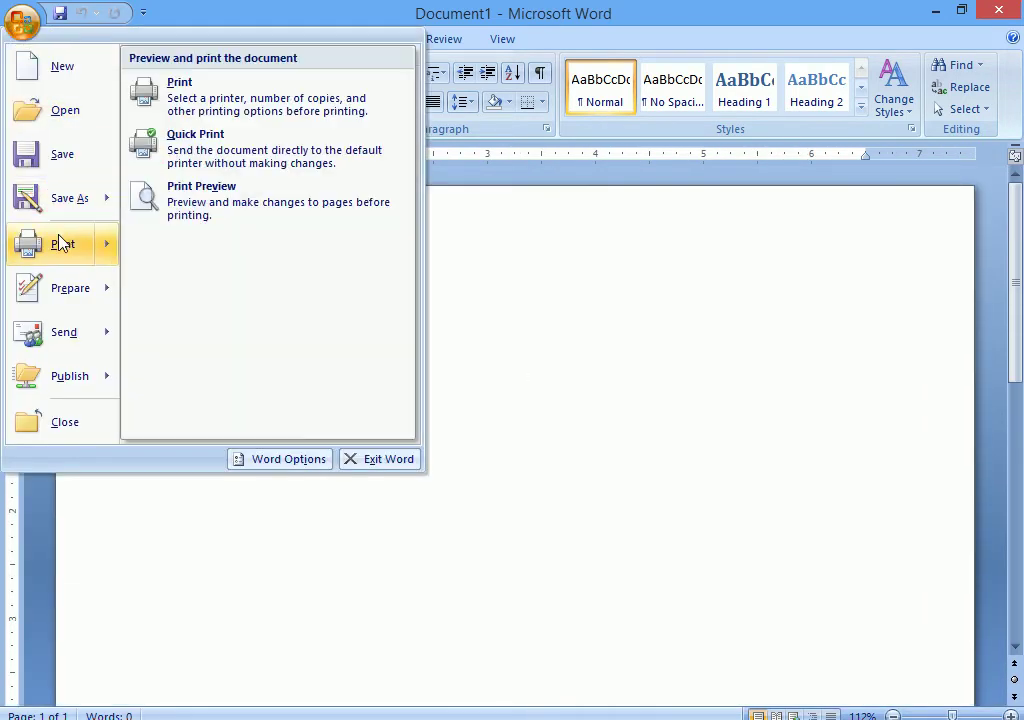
left_click(241, 206)
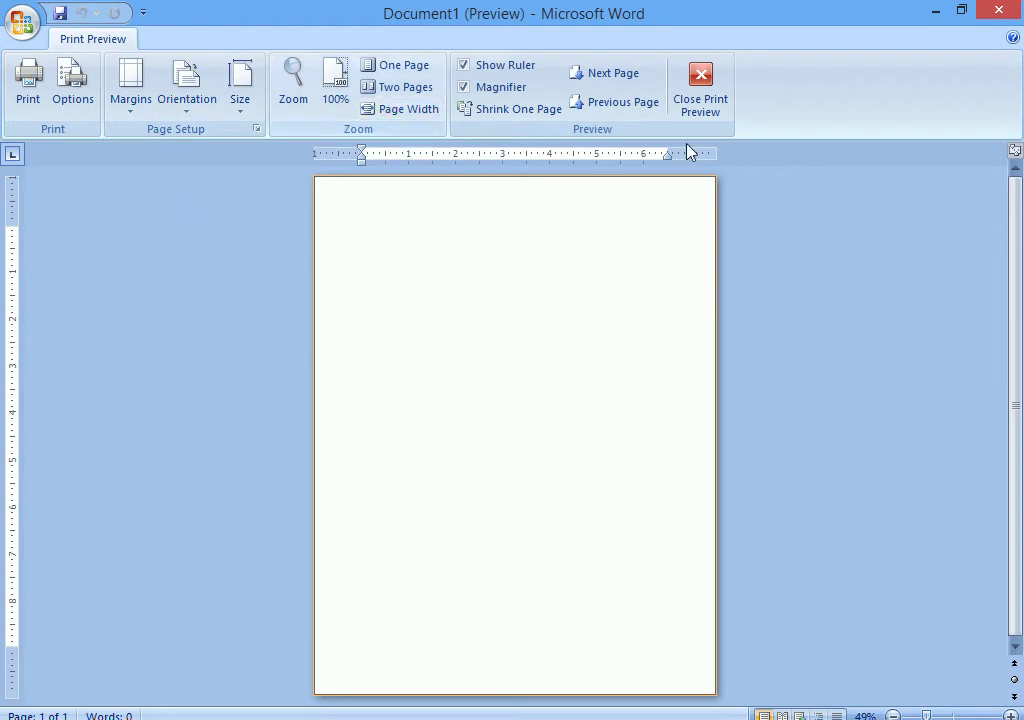
left_click(697, 105)
left_click(22, 20)
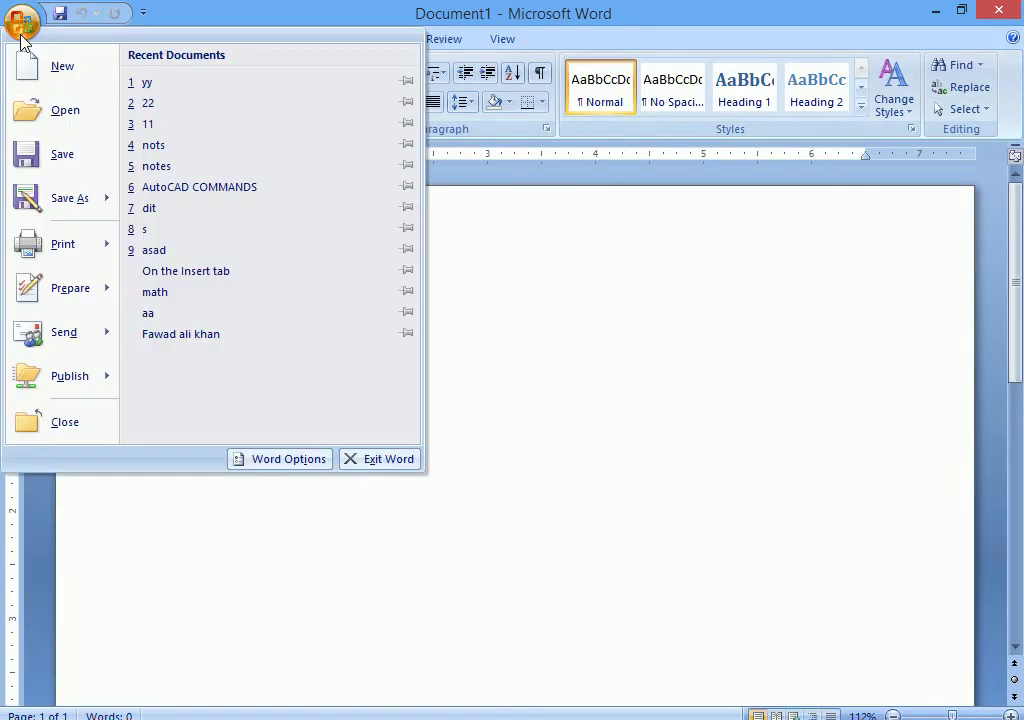
mouse_move(57, 243)
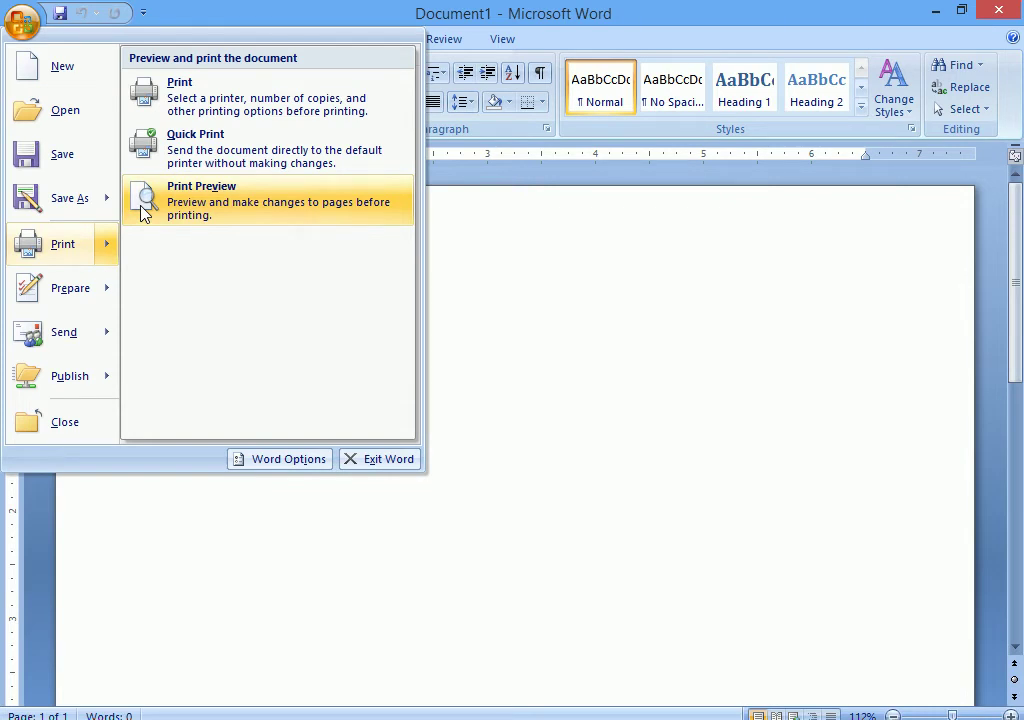
left_click(485, 194)
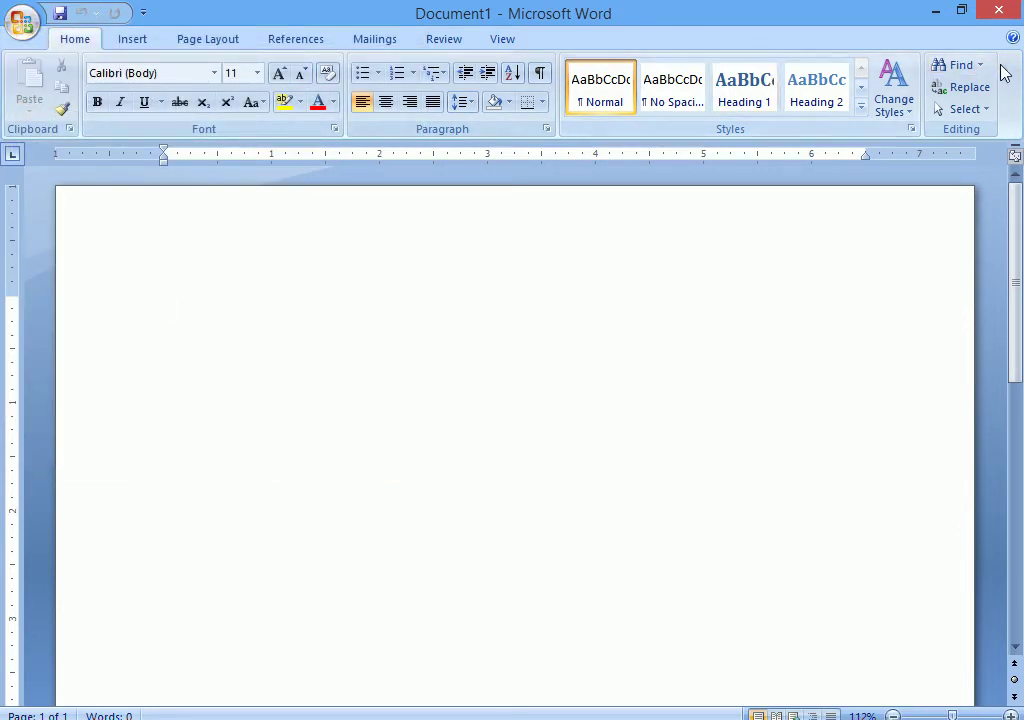
Insert a 4-column by 2-row table, check its Design/Layout tools, then place the cursor below it
left_click(140, 42)
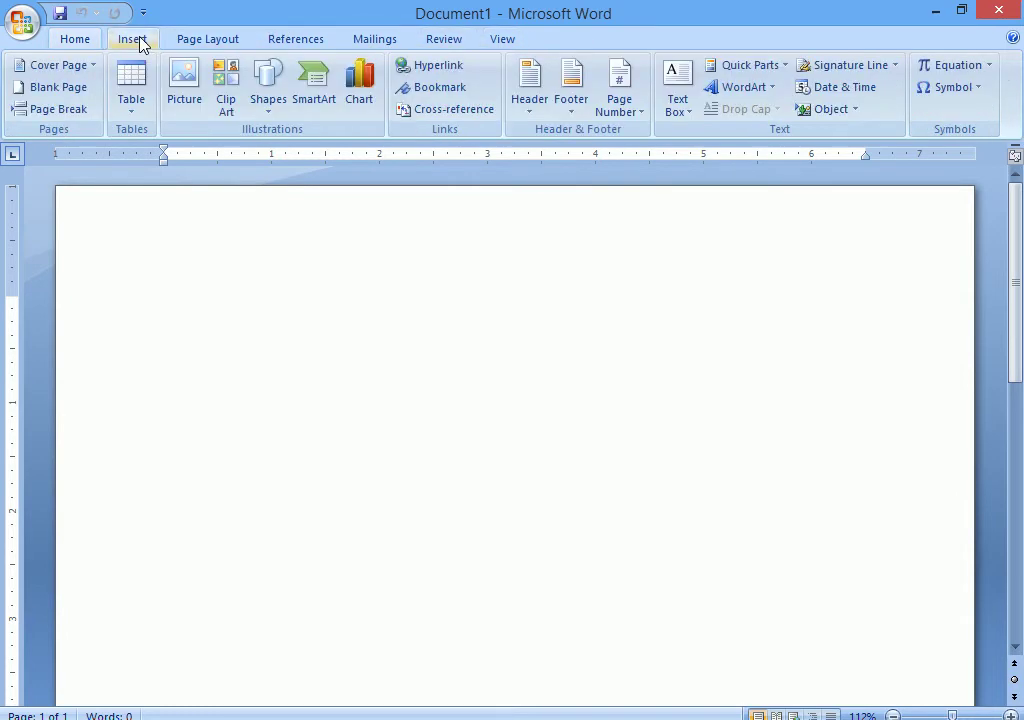
left_click(147, 112)
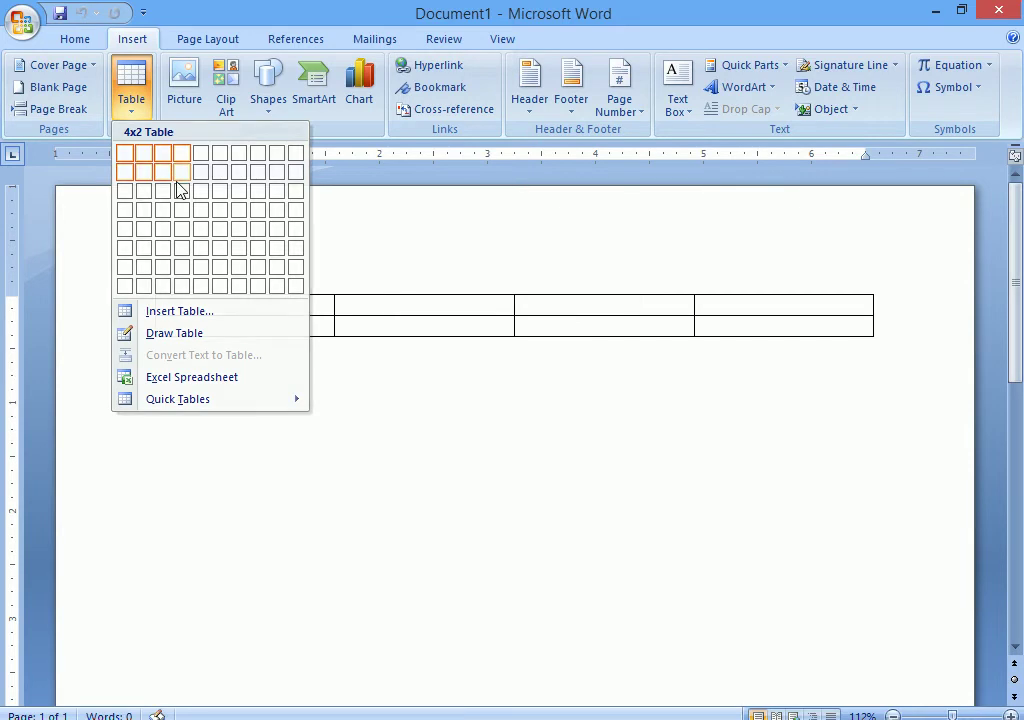
left_click(178, 187)
left_click(617, 41)
left_click(588, 42)
left_click(603, 45)
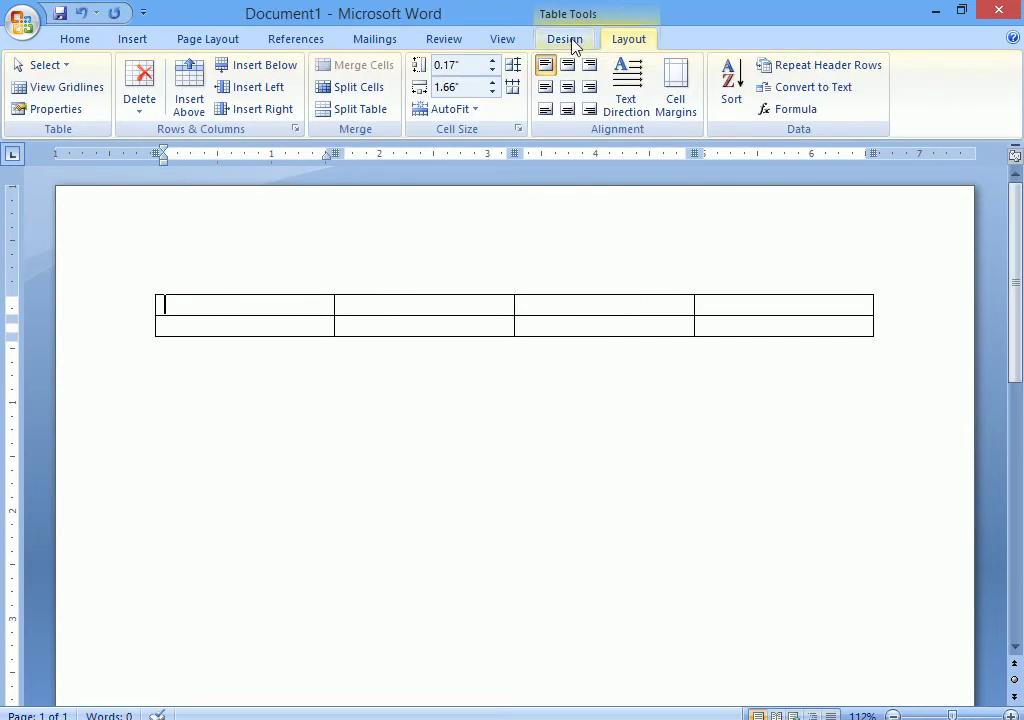
left_click(571, 44)
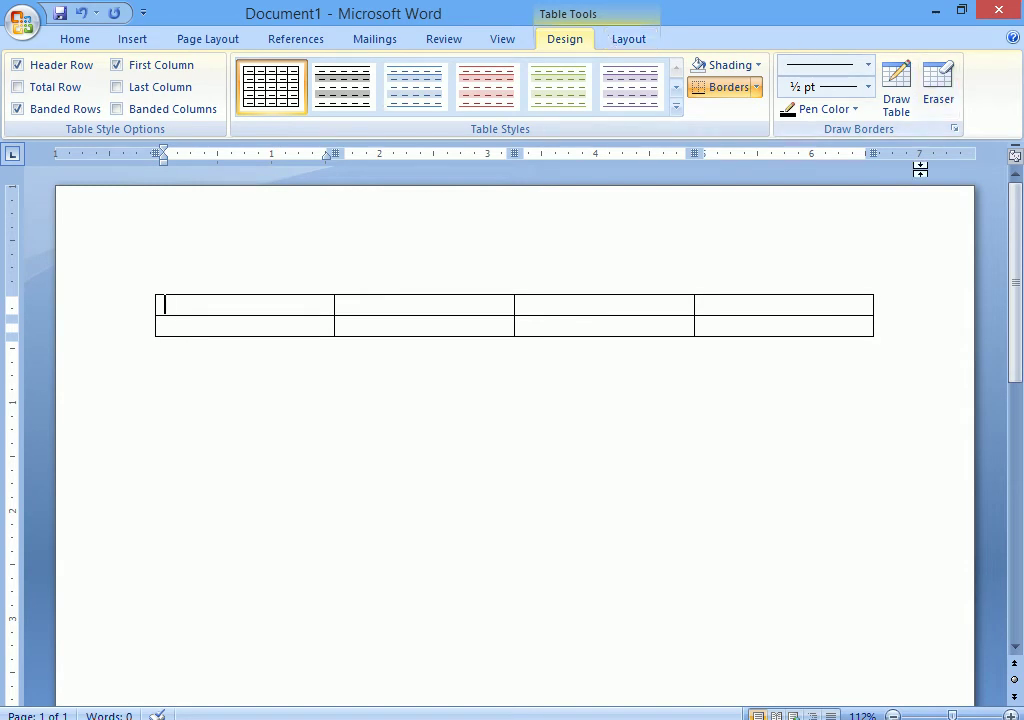
left_click(434, 485)
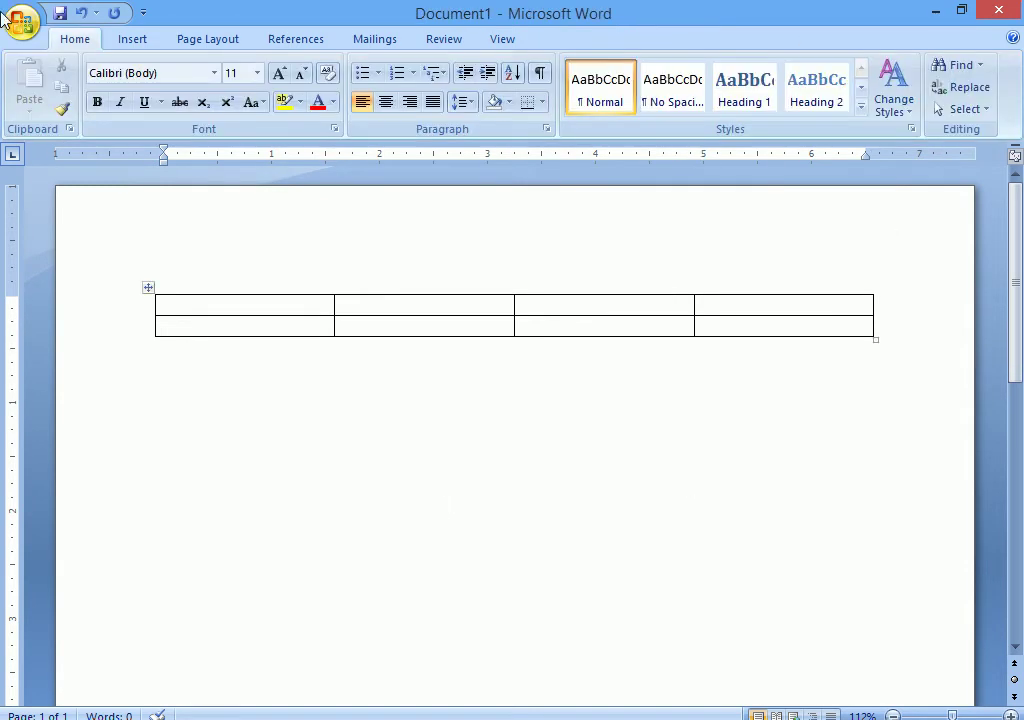
Show the document in Print Preview and zoom into the table page, then back out
left_click(24, 24)
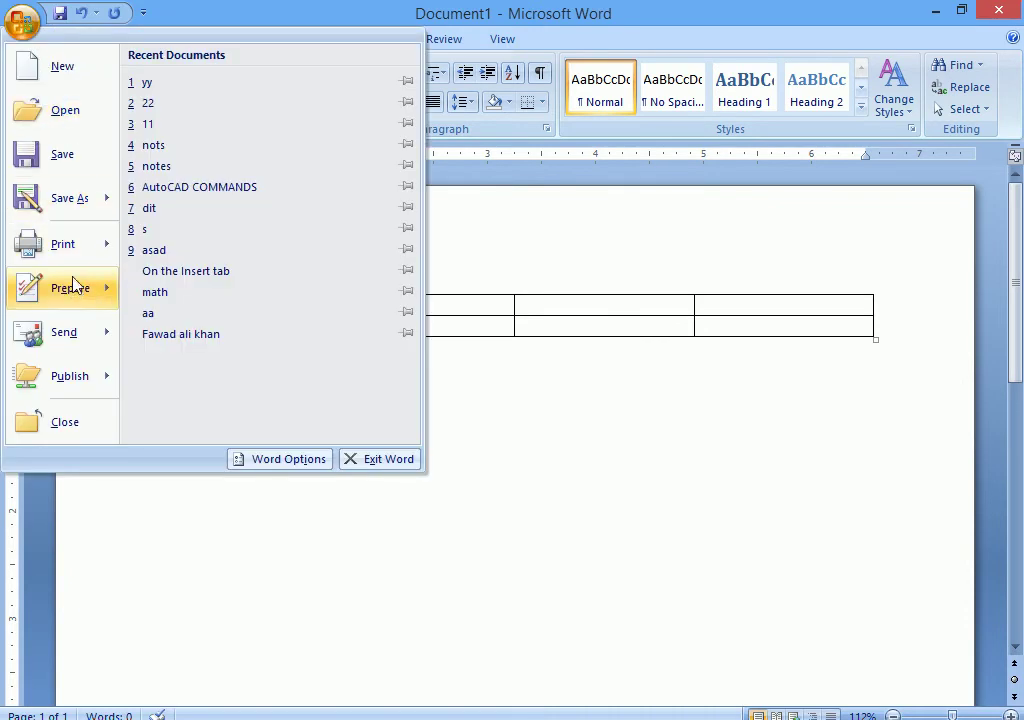
mouse_move(72, 220)
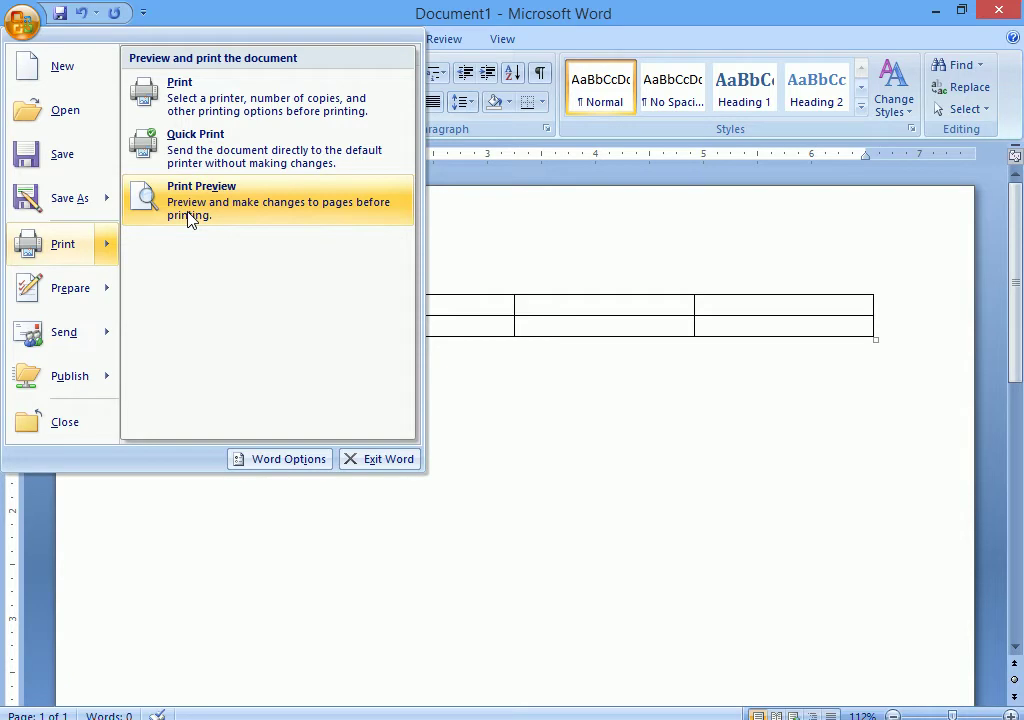
left_click(203, 207)
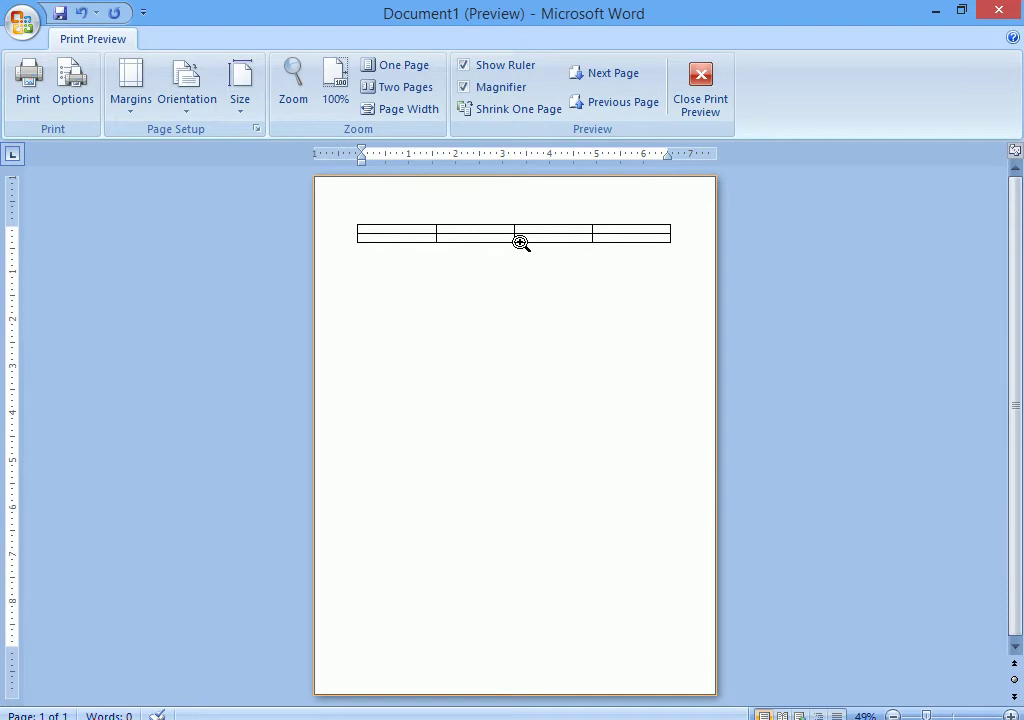
left_click(520, 242)
left_click(520, 242)
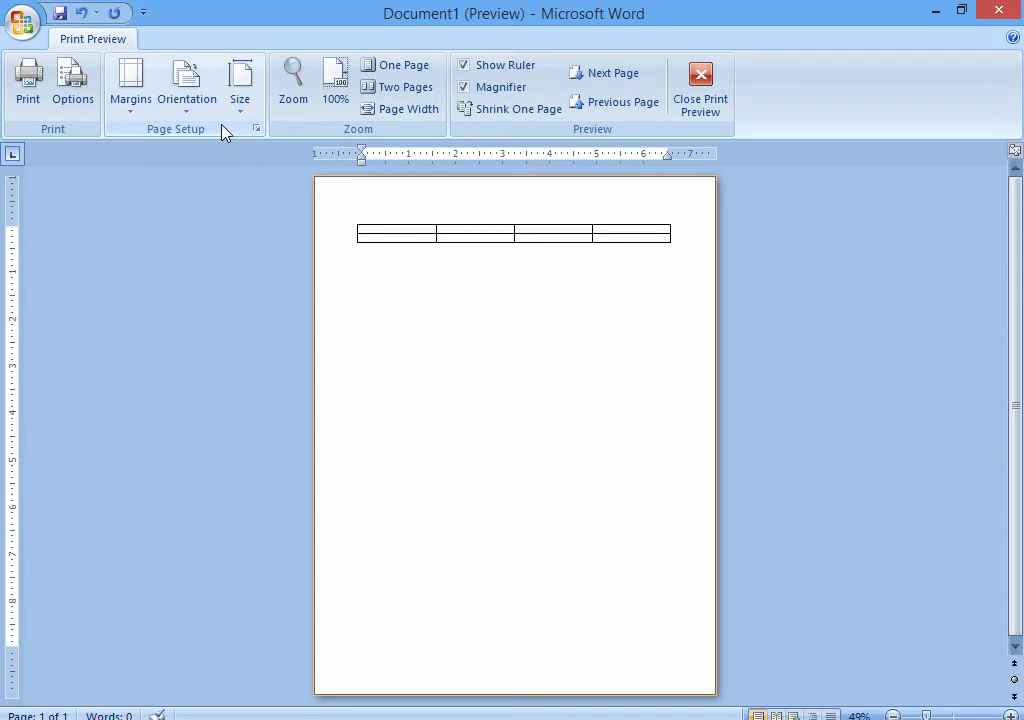
left_click(258, 129)
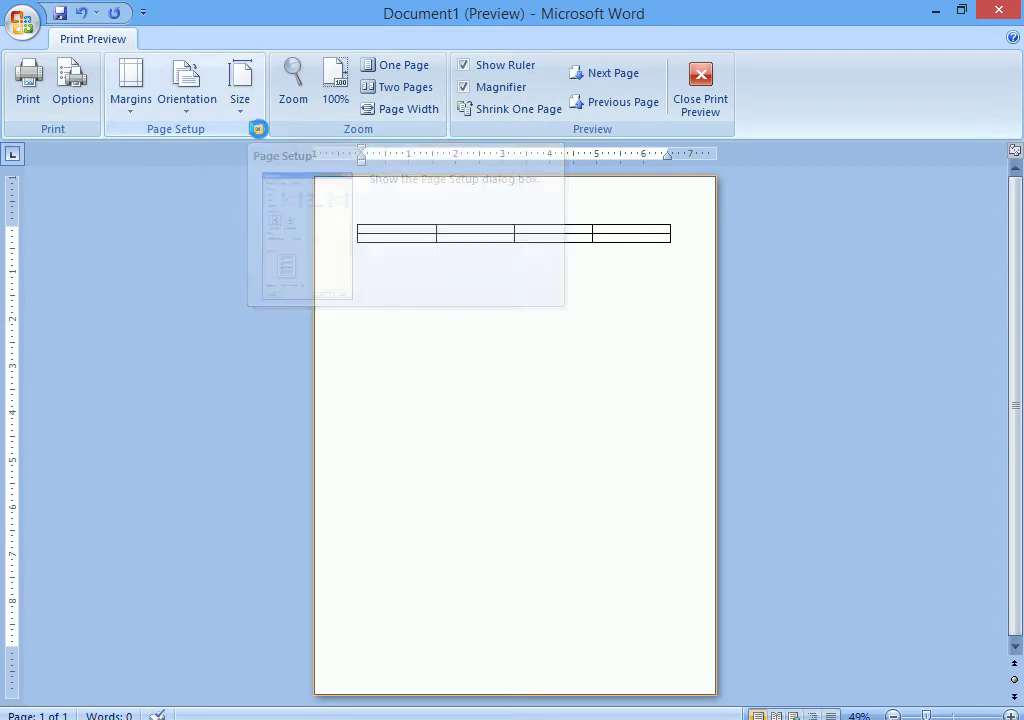
left_click_drag(553, 90, 637, 111)
left_click(482, 140)
left_click(537, 142)
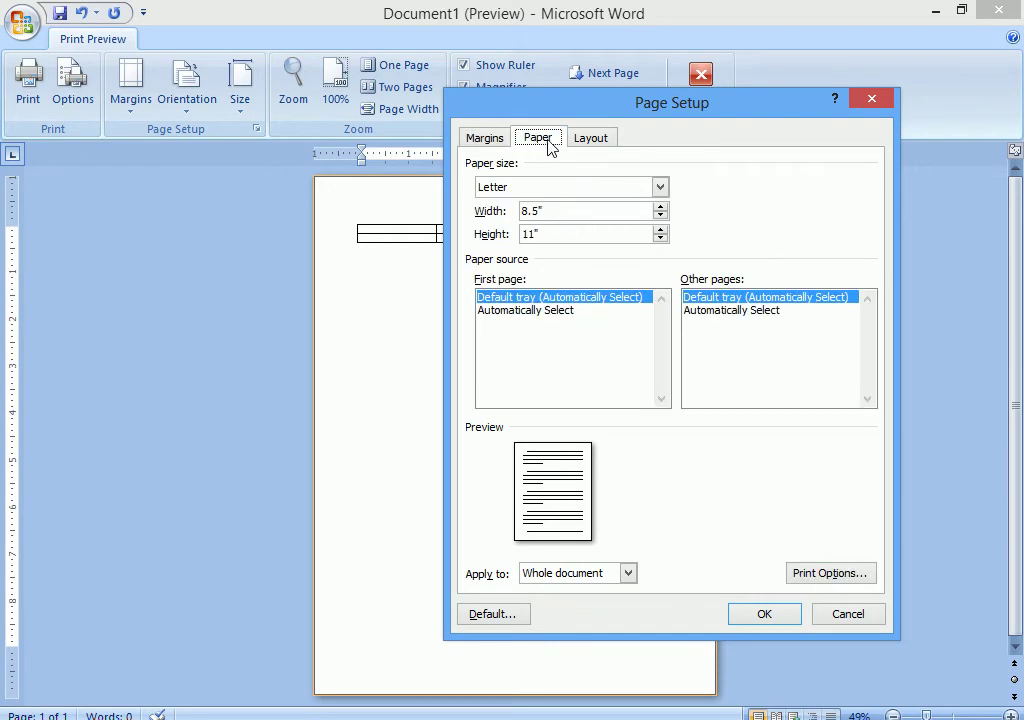
left_click(588, 142)
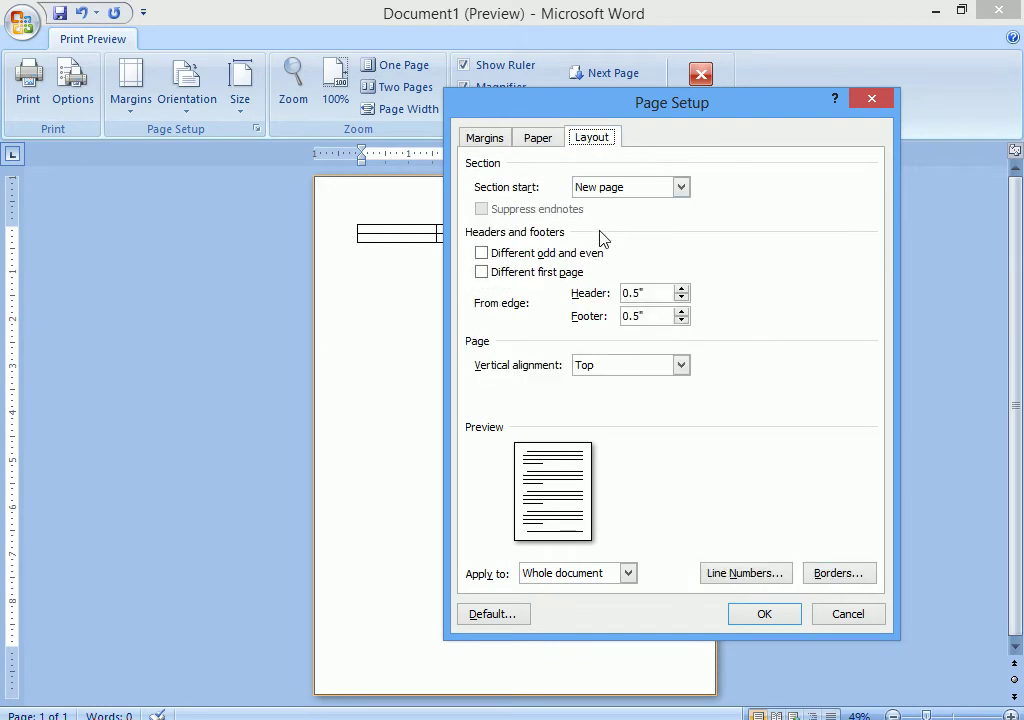
left_click(490, 140)
mouse_move(513, 116)
left_mouse_down()
mouse_move(594, 198)
mouse_move(588, 80)
left_mouse_up()
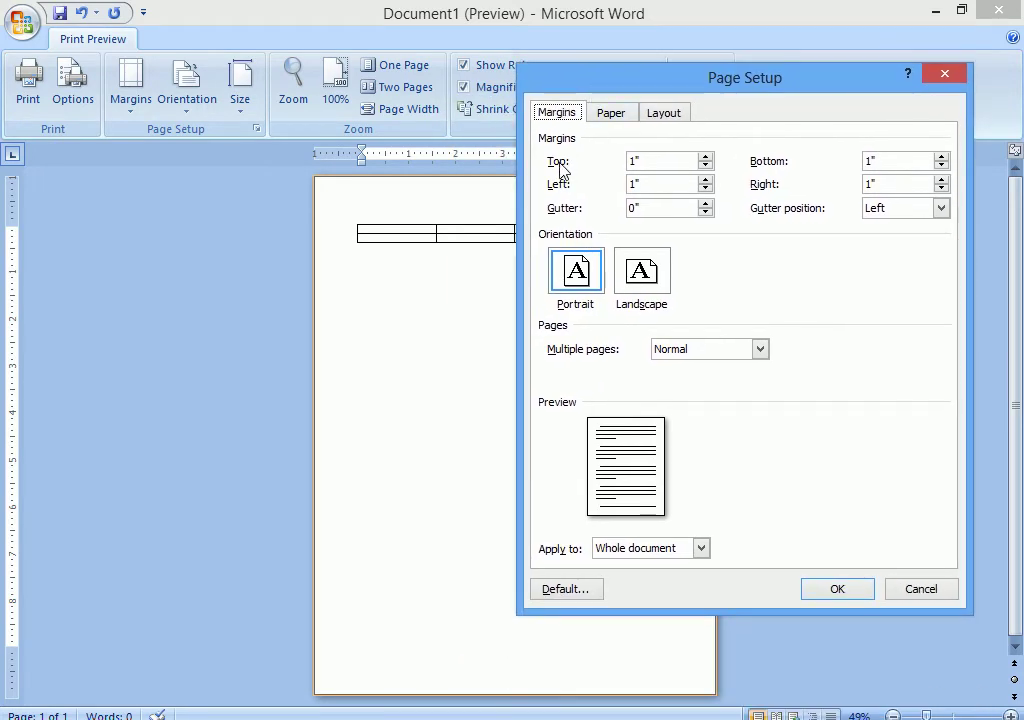
left_click_drag(622, 88, 652, 169)
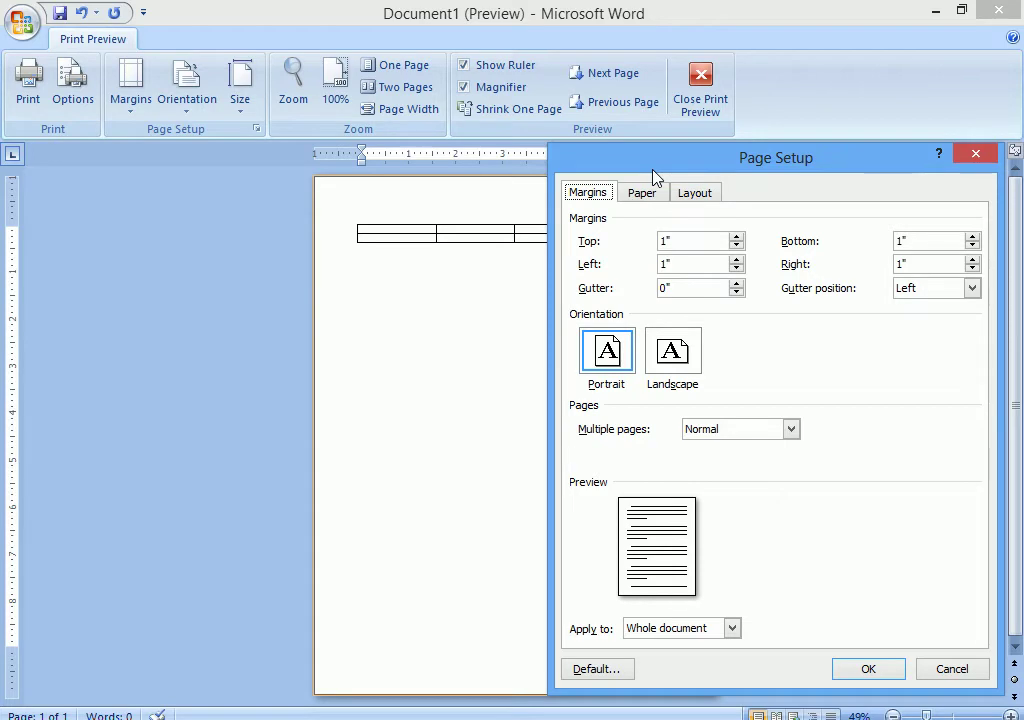
left_click_drag(653, 171, 760, 590)
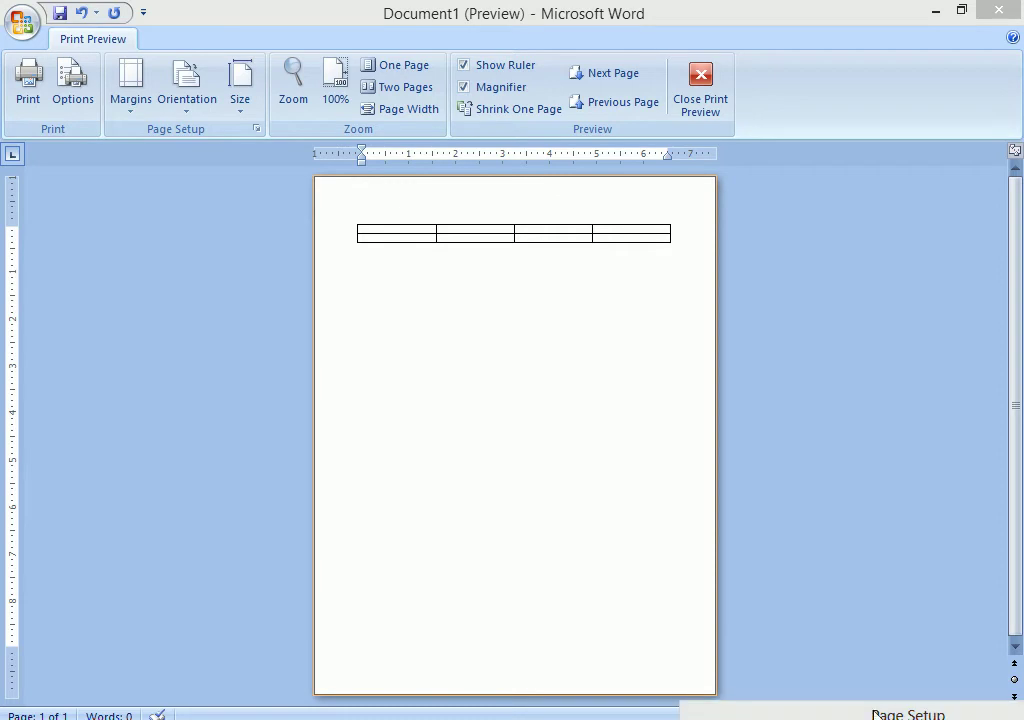
mouse_move(850, 712)
left_mouse_down()
mouse_move(903, 263)
mouse_move(741, 249)
mouse_move(695, 295)
left_mouse_up()
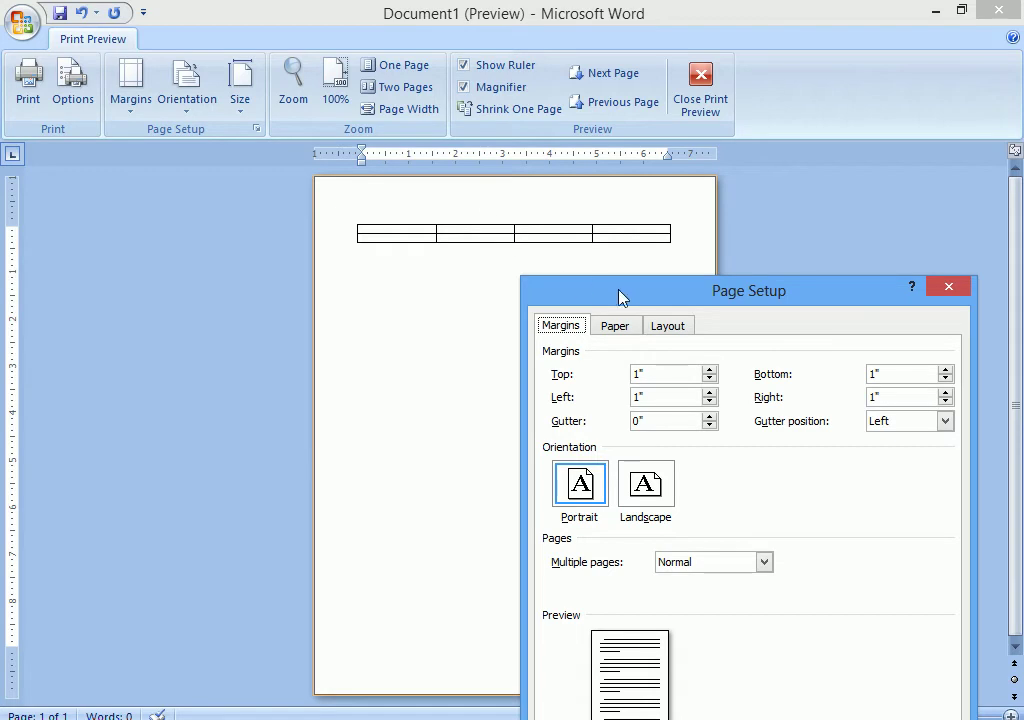
left_click_drag(619, 295, 535, 328)
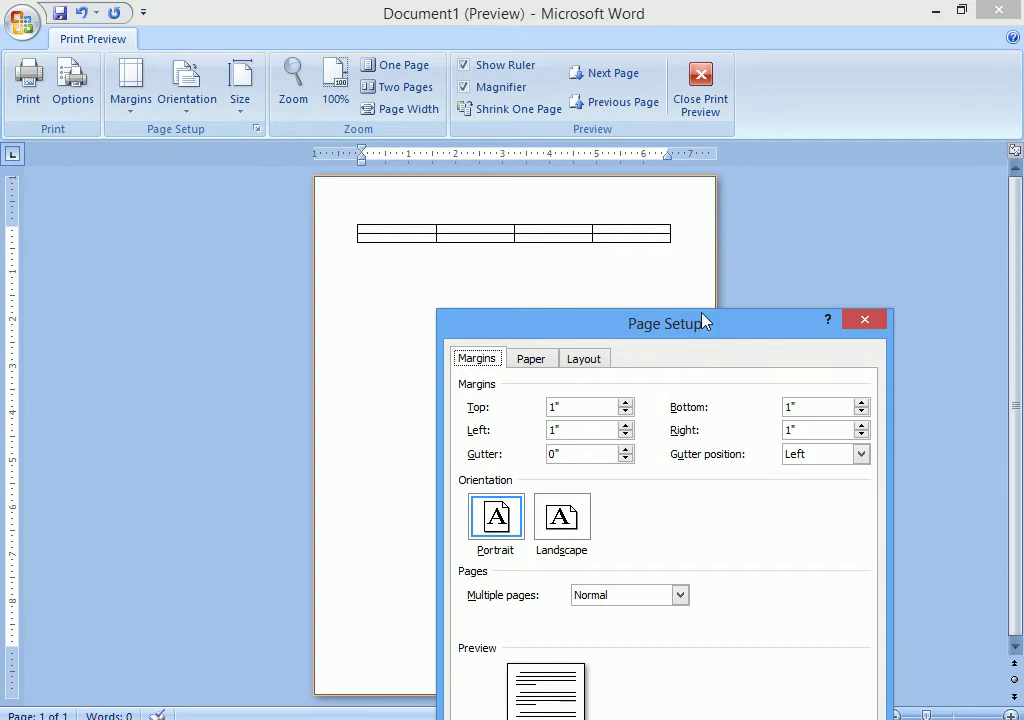
left_click_drag(703, 327, 802, 130)
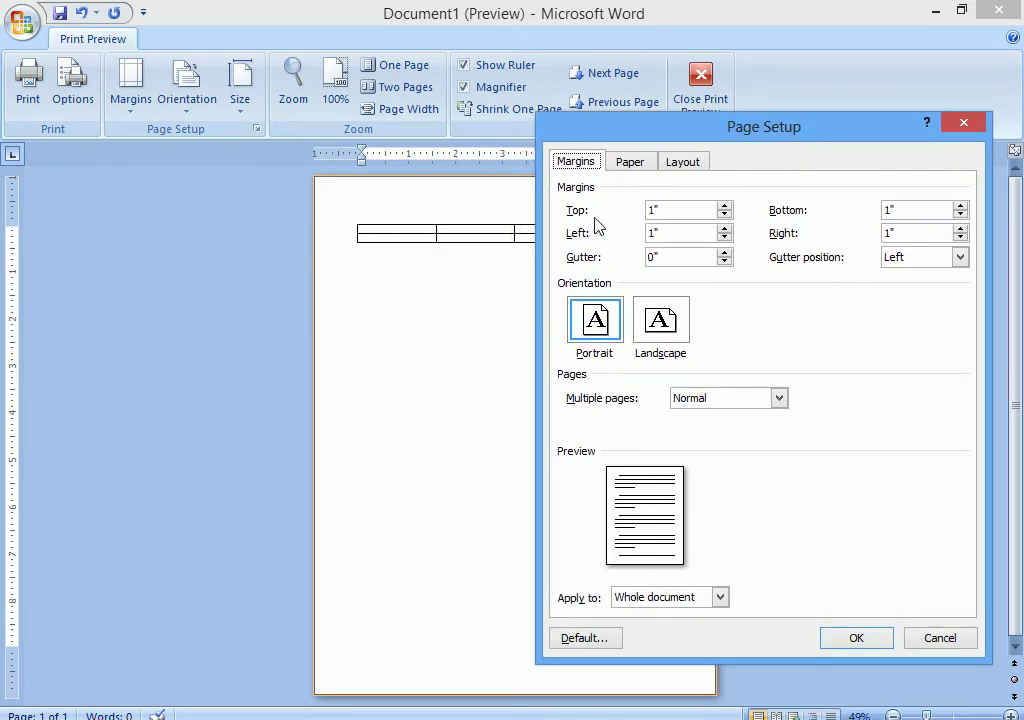
left_click(690, 211)
left_click_drag(683, 140, 790, 256)
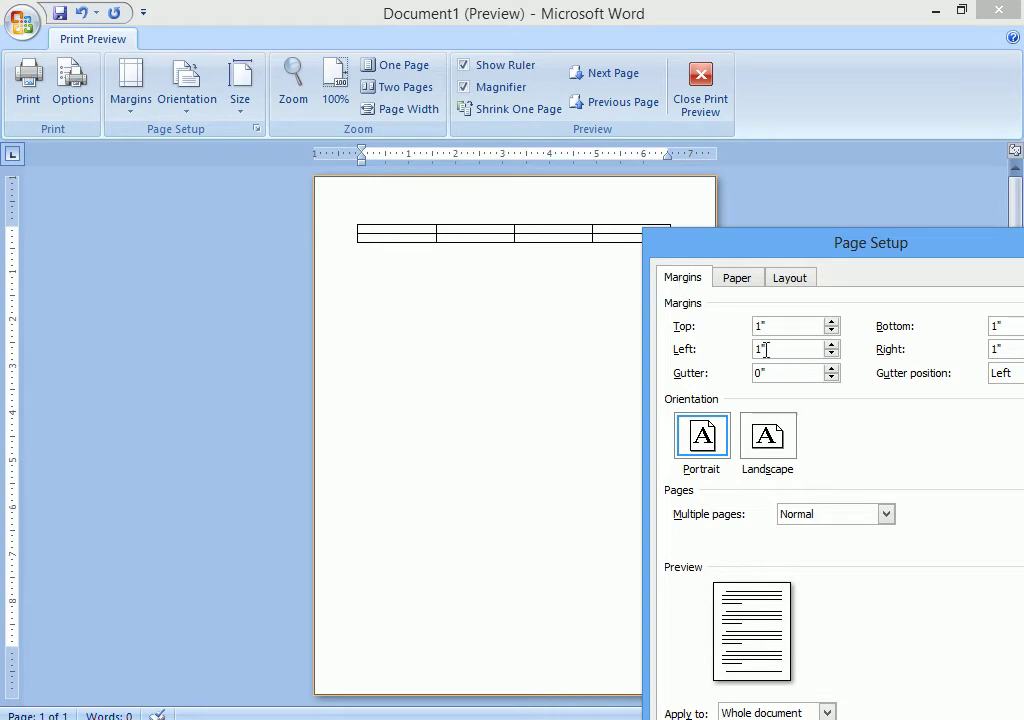
left_click_drag(735, 245, 562, 227)
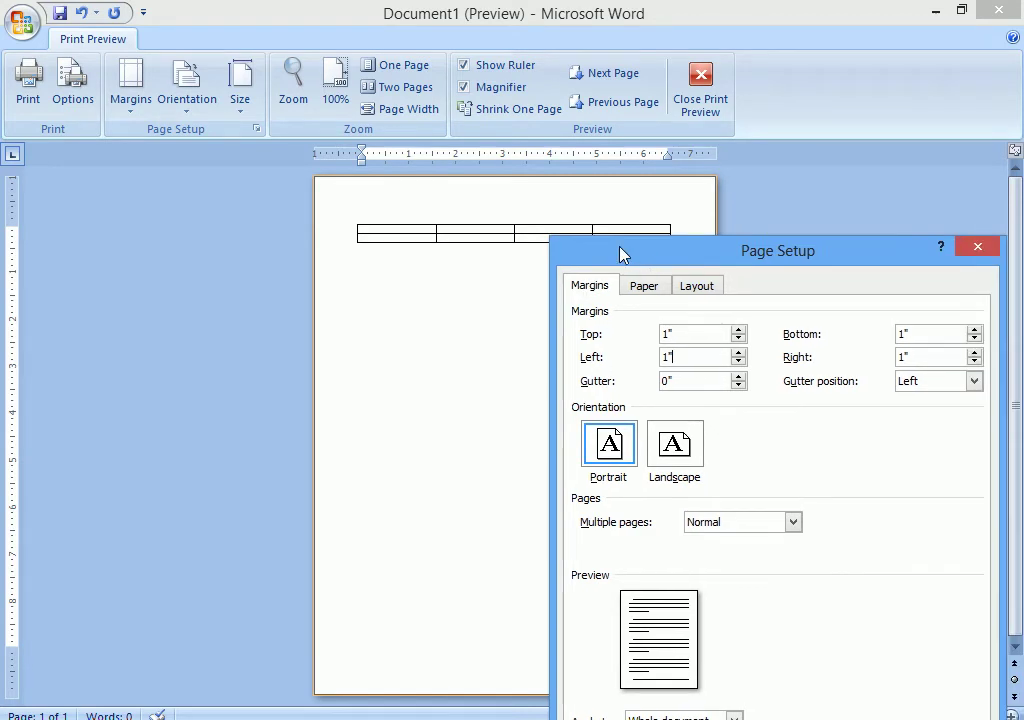
left_click(834, 333)
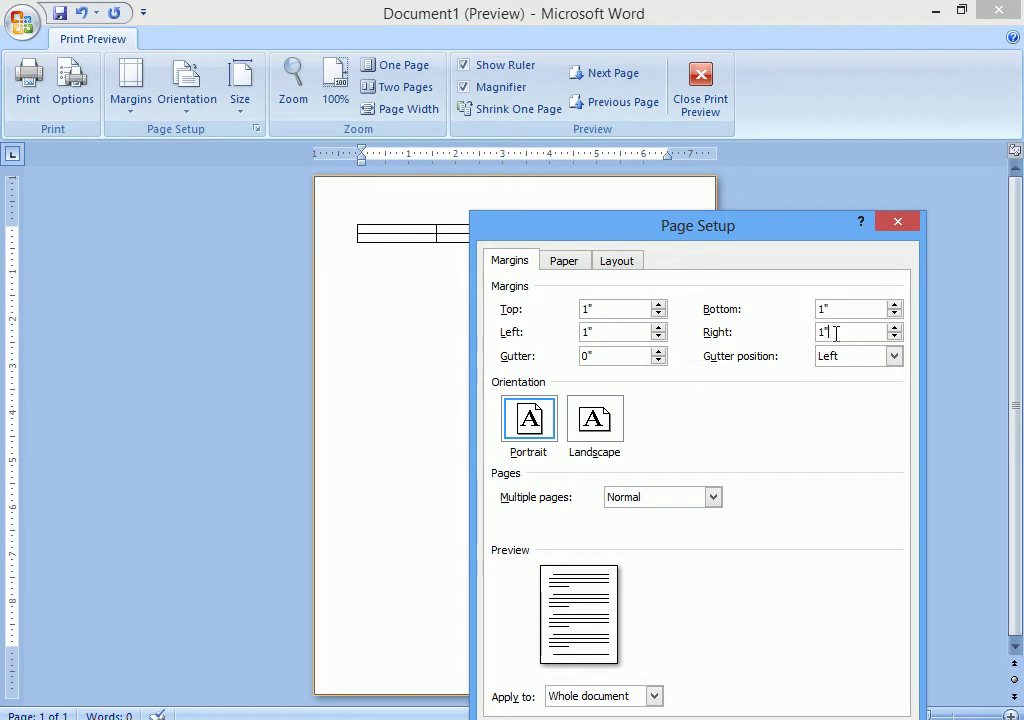
left_click(833, 334)
left_click_drag(810, 235, 730, 106)
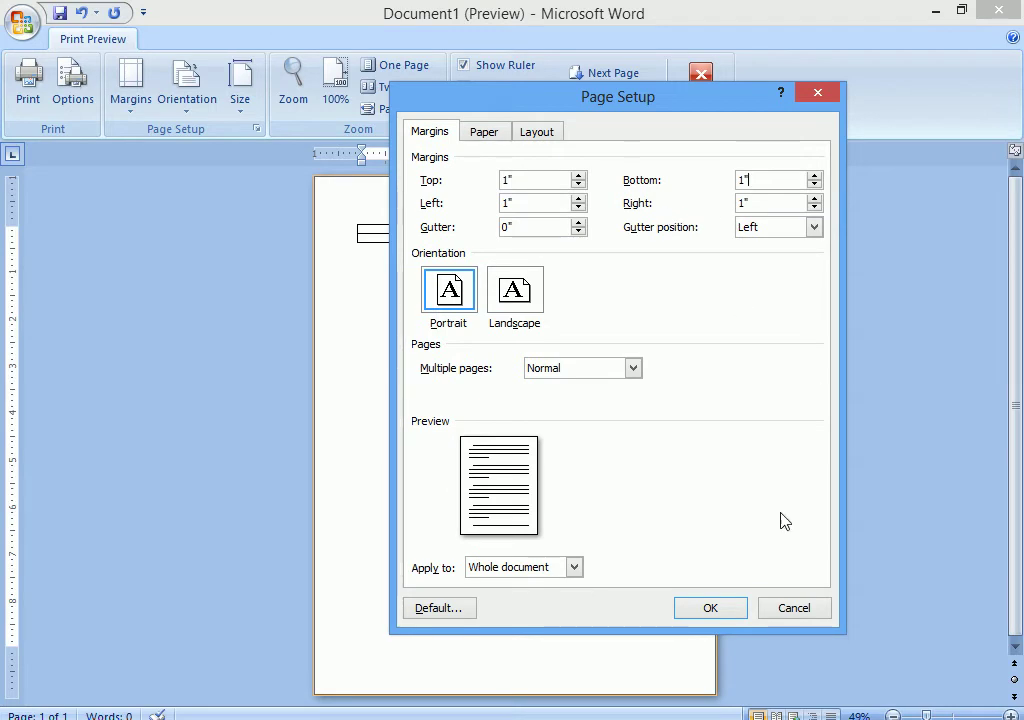
left_click(808, 618)
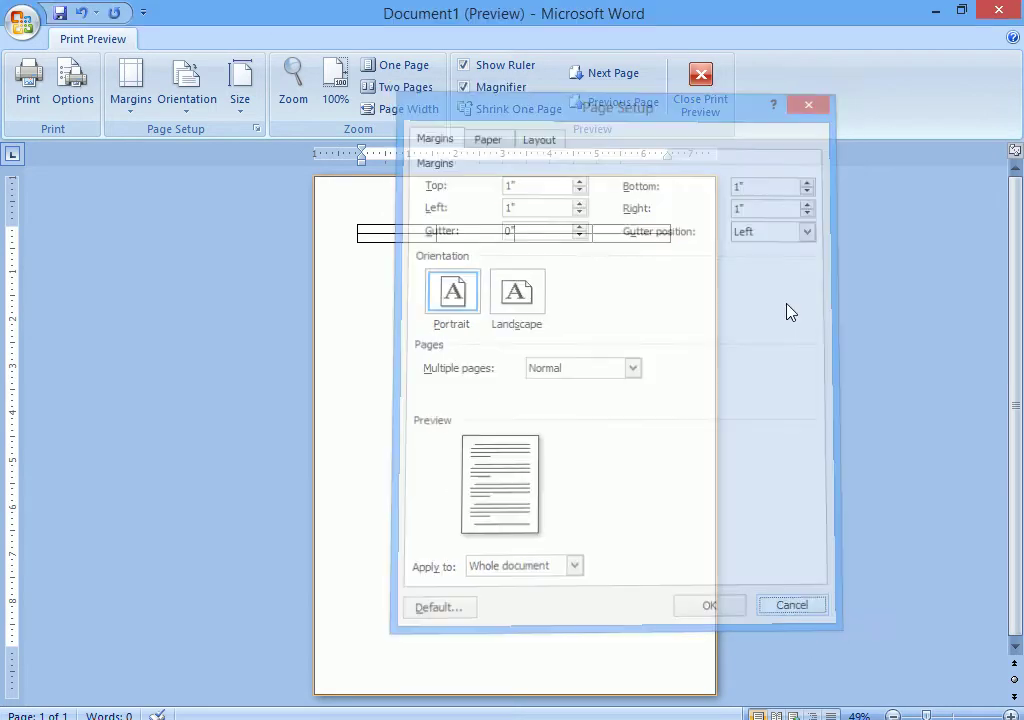
Leave the page settings and generate sample paragraphs below the table with =rand()
left_click(718, 106)
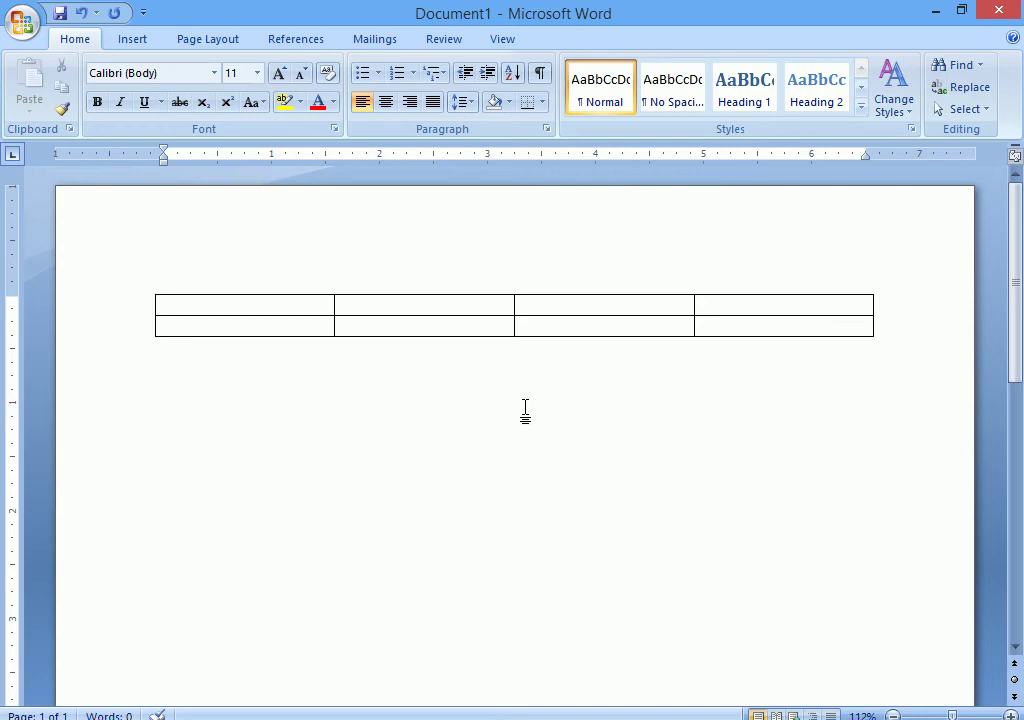
key("Return")
key("Return")
type("=rand()")
key("Return")
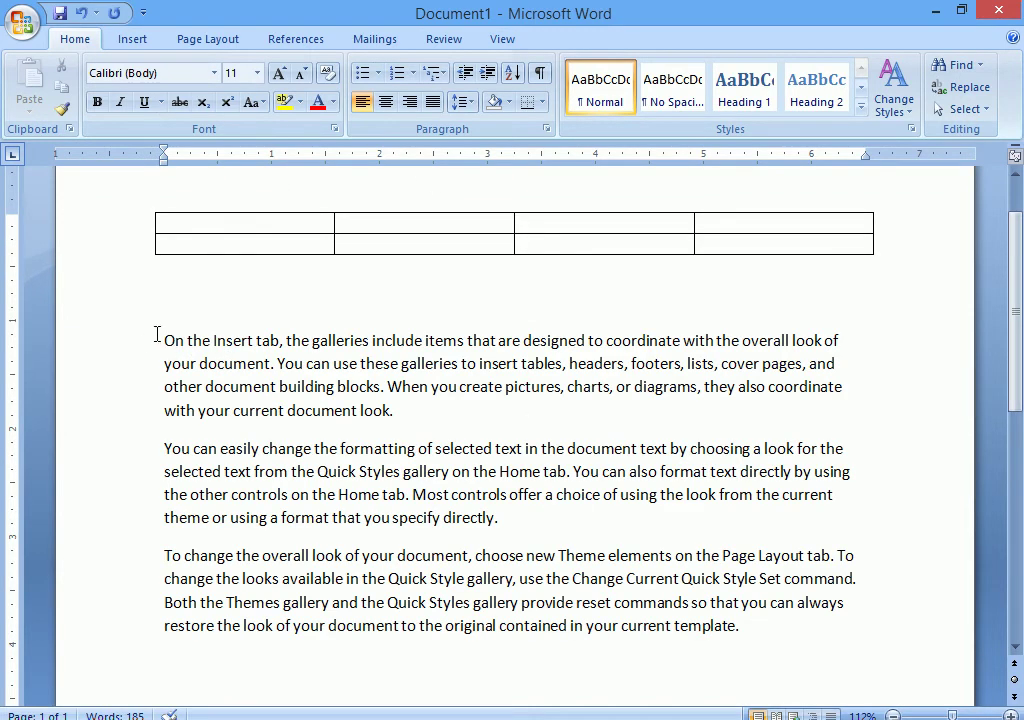
Copy the three sample paragraphs and paste a duplicate below them
left_click_drag(157, 334, 795, 622)
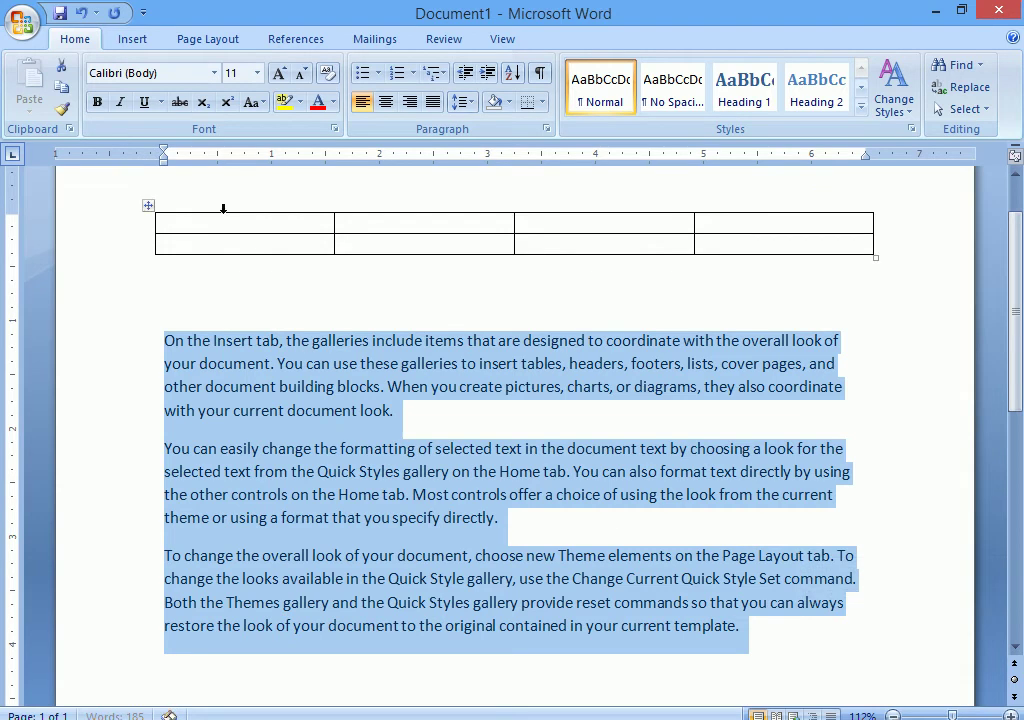
left_click(61, 91)
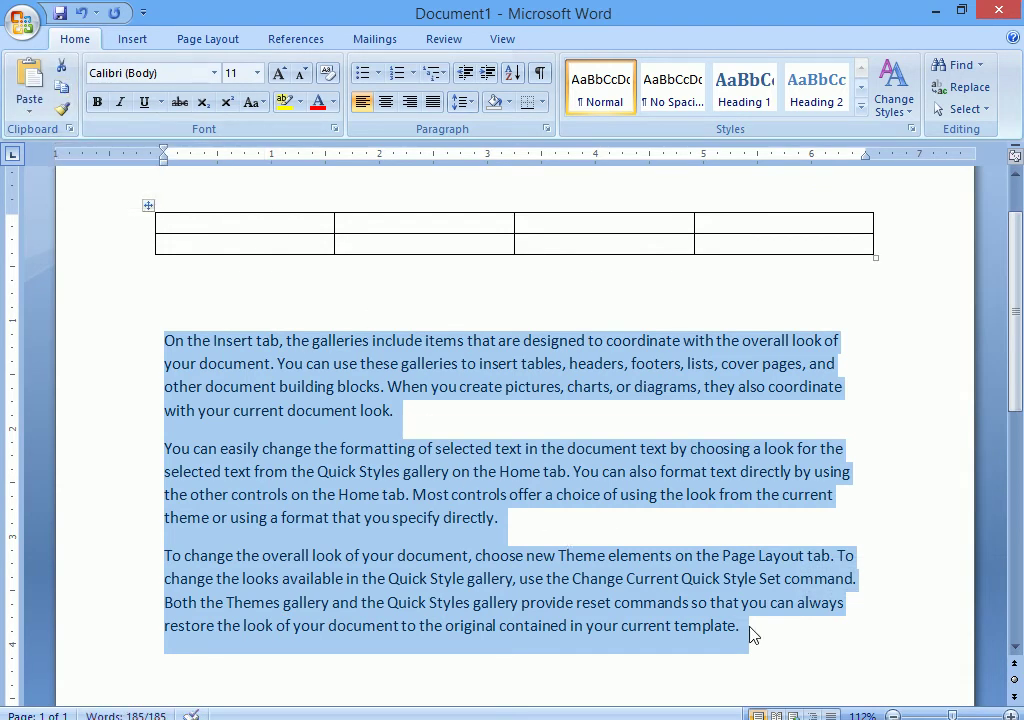
left_click(750, 632)
key("Return")
scroll(737, 638, "down", 3)
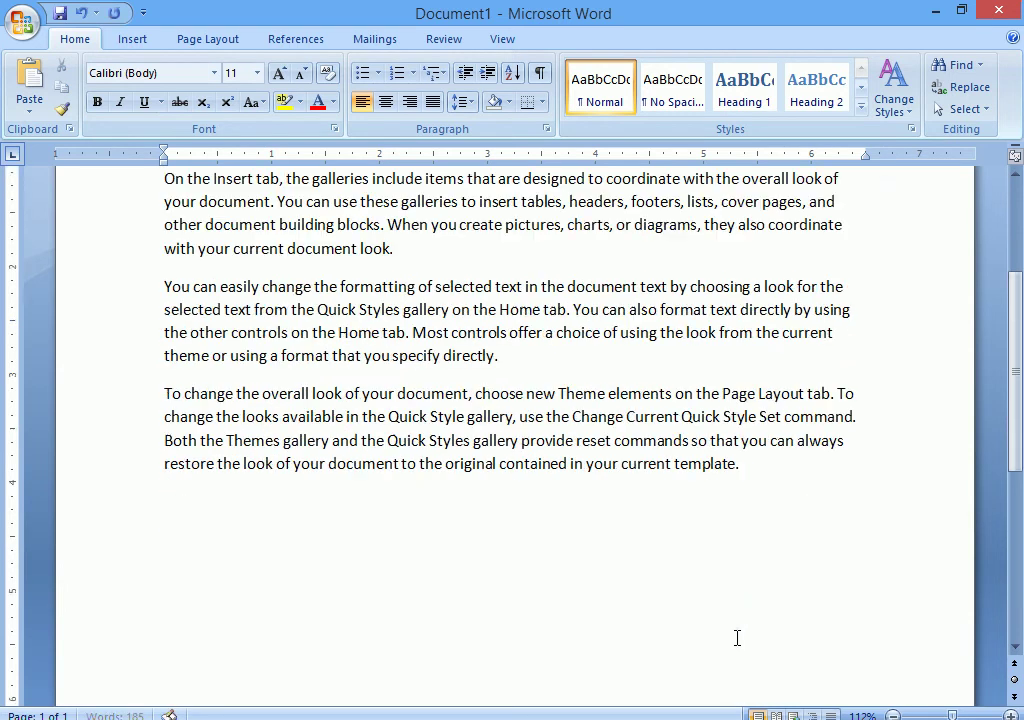
scroll(737, 638, "down", 2)
left_click(29, 108)
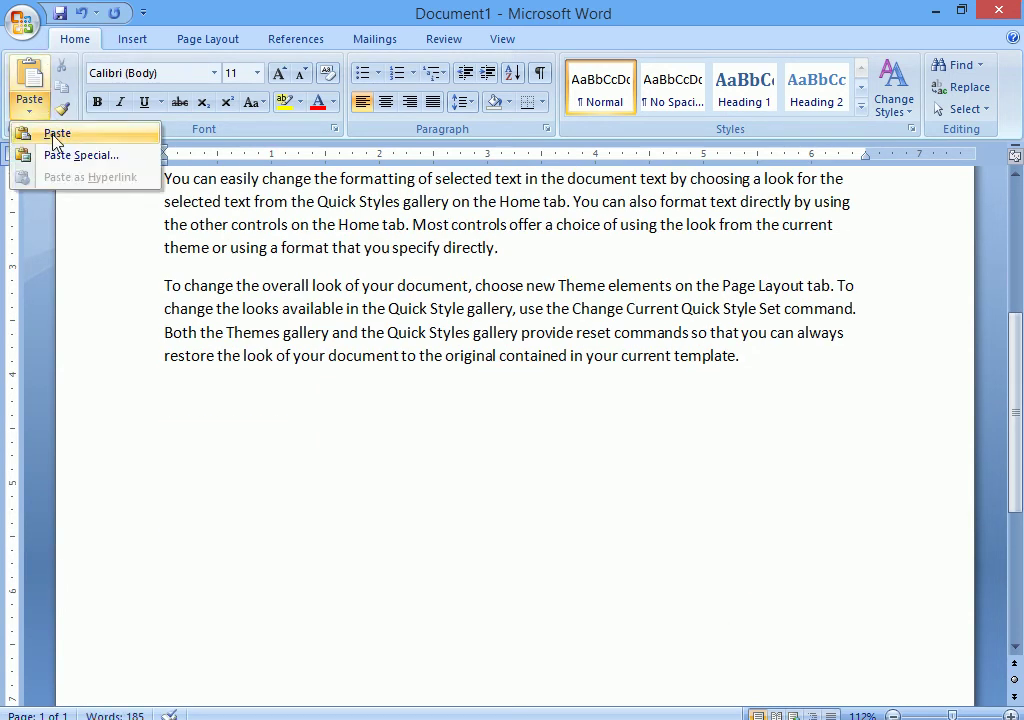
left_click(55, 136)
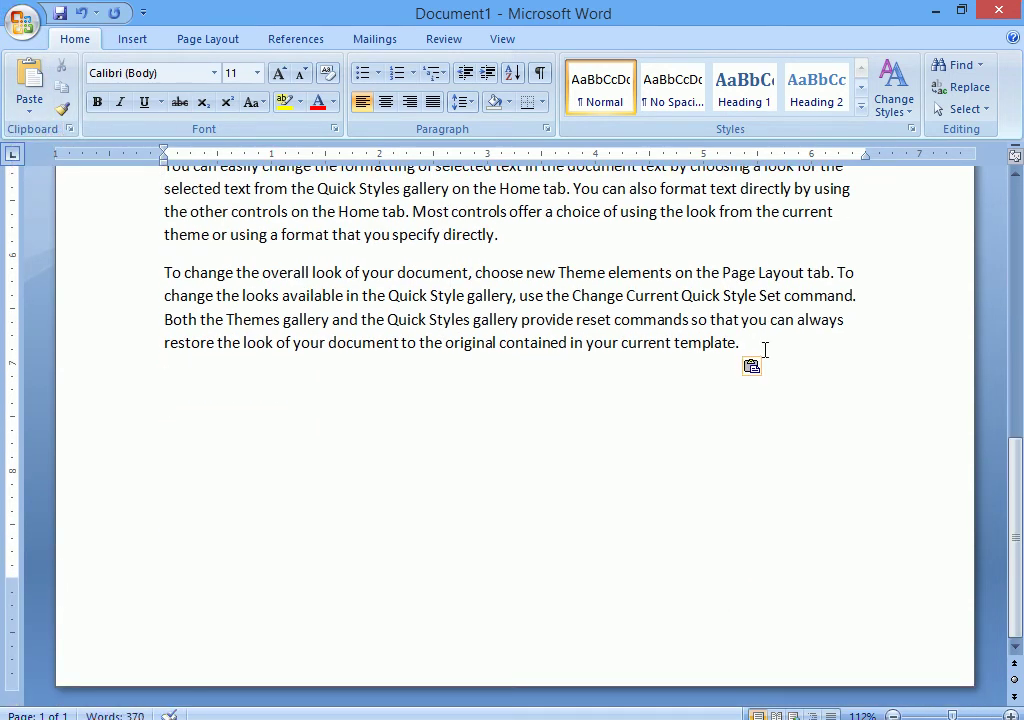
Paste the last paragraph twice so text reaches page 2, then select one of its lines
left_click_drag(764, 348, 120, 188)
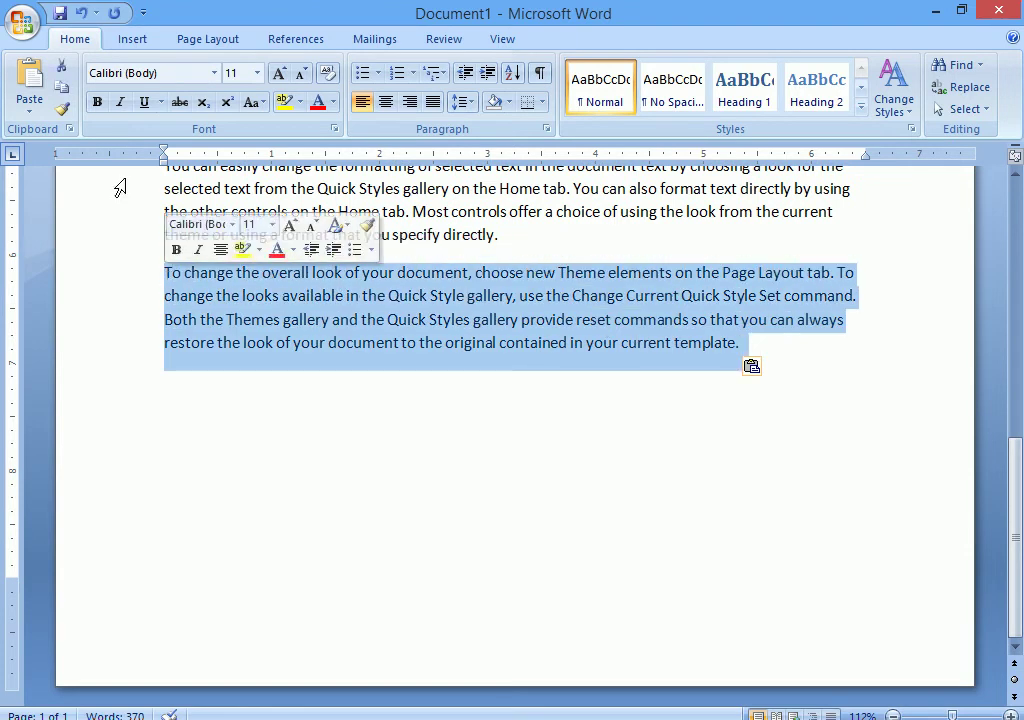
left_click(58, 86)
left_click(395, 416)
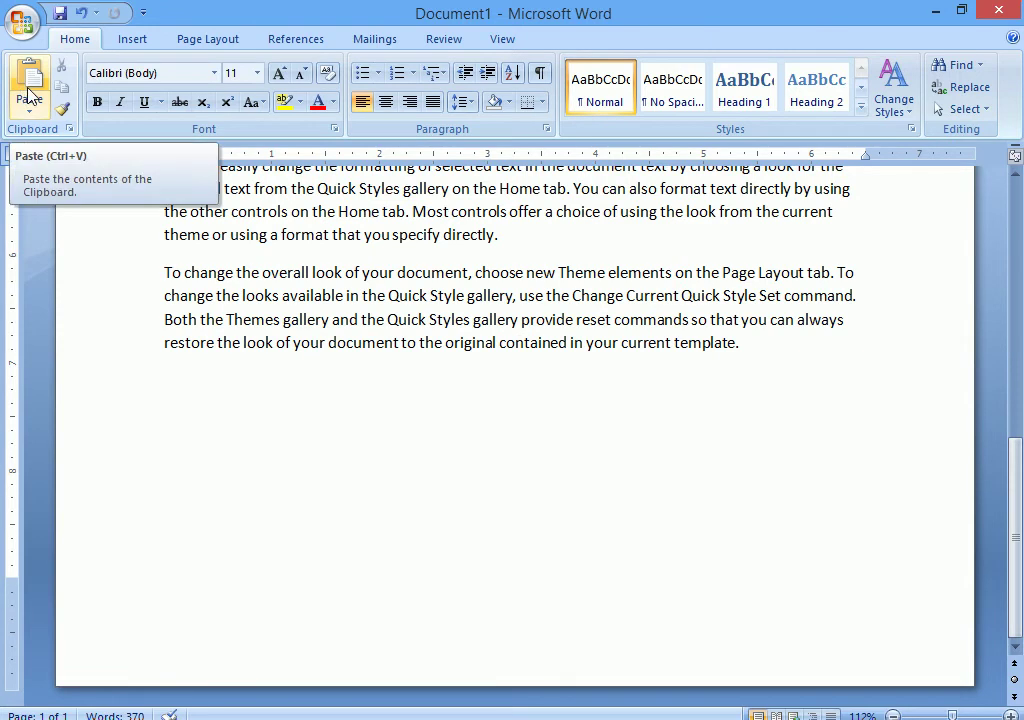
left_click(29, 95)
left_click(29, 95)
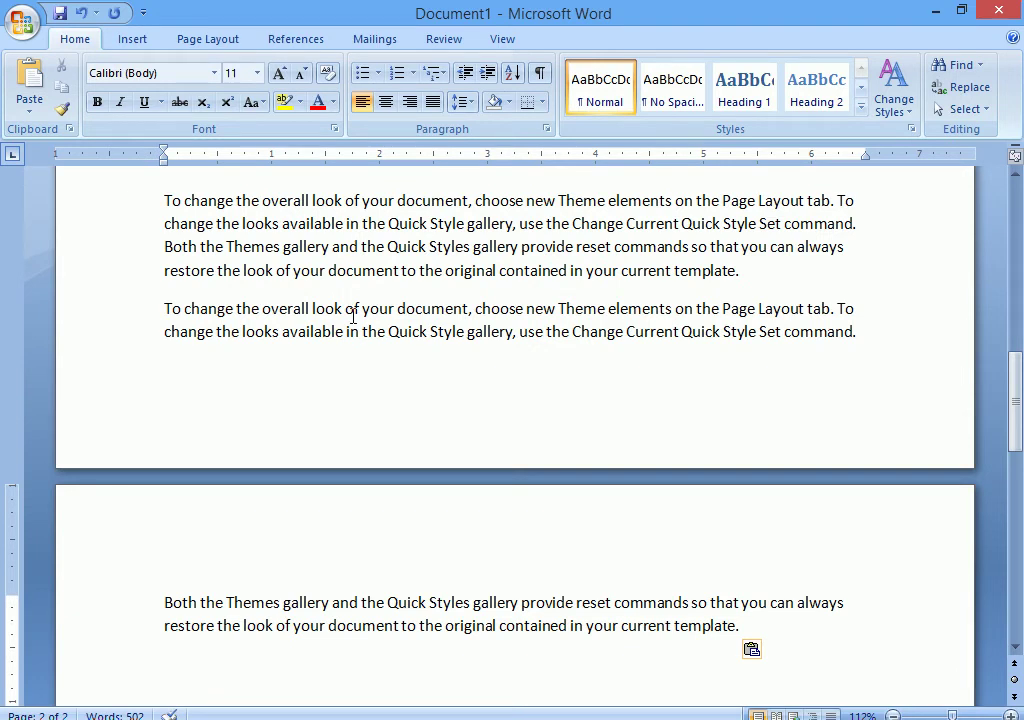
left_click_drag(876, 340, 155, 324)
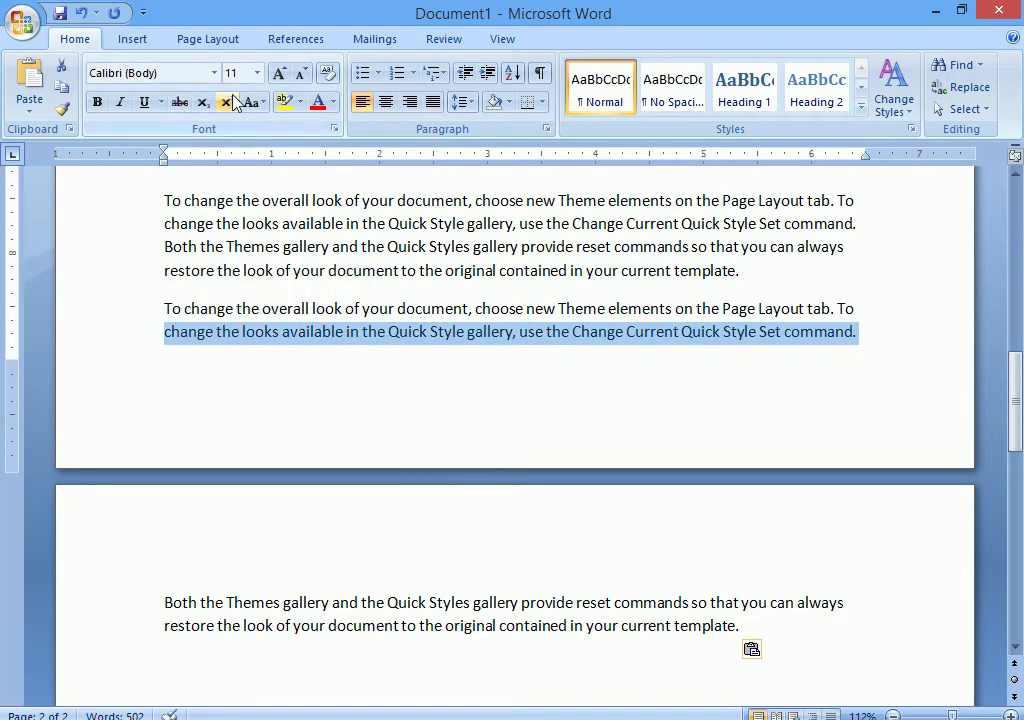
Colour the selected line red and switch to Print Preview with Ctrl+F2
left_click(316, 102)
left_click(569, 437)
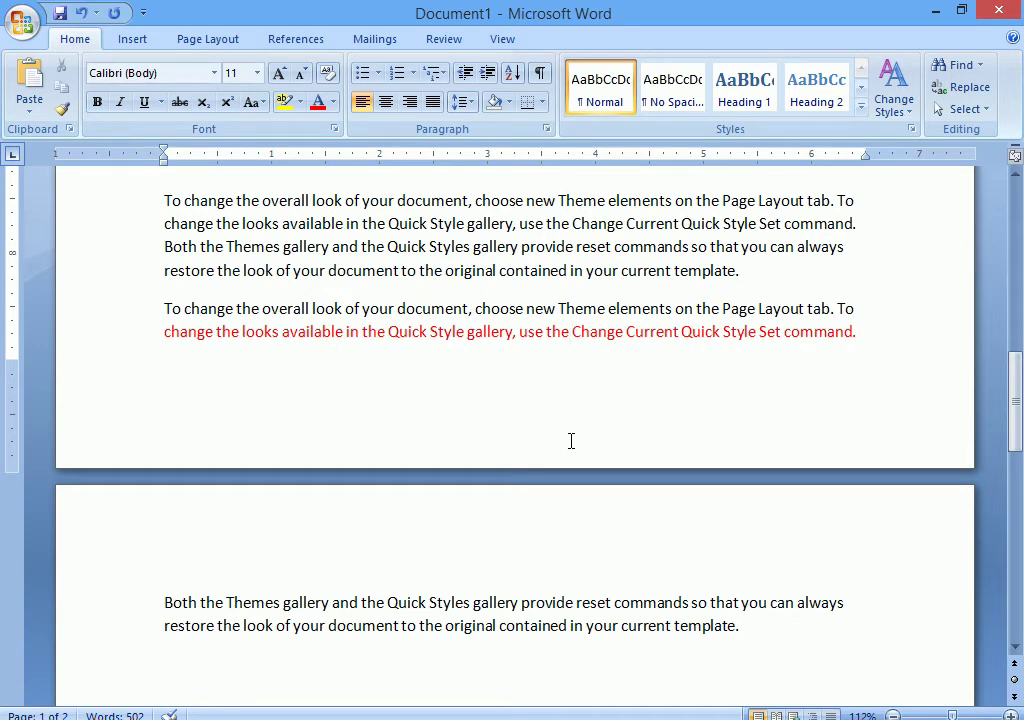
key("ctrl+F2")
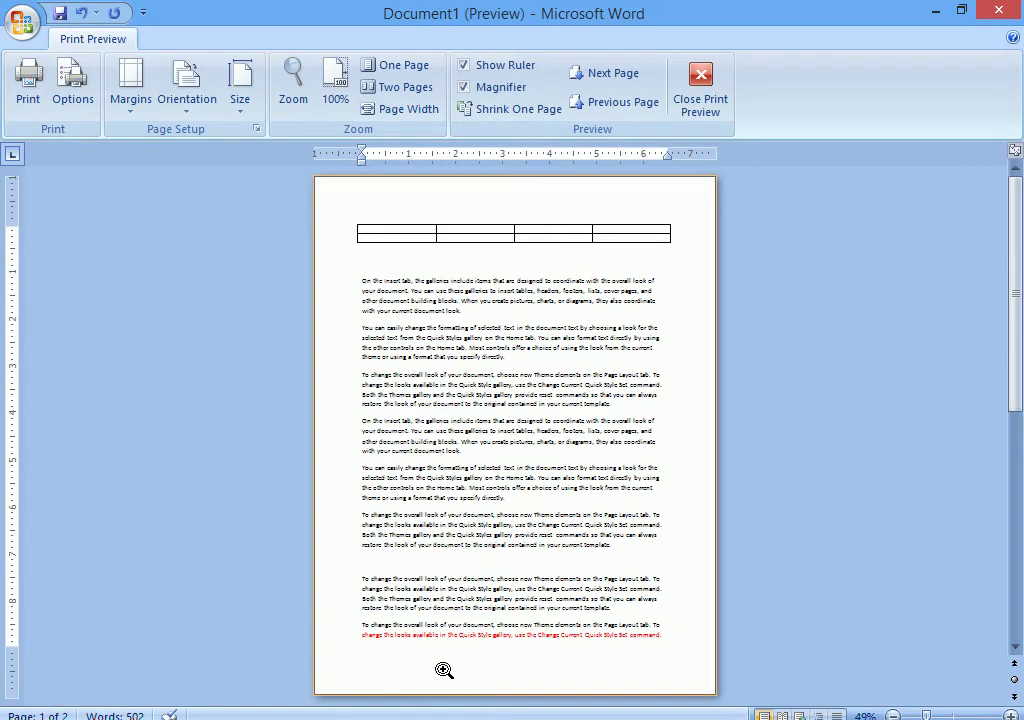
In Page Setup, raise the top margin from 1" to 2.5" and apply it
left_click(257, 129)
mouse_move(634, 97)
left_mouse_down()
mouse_move(688, 97)
mouse_move(840, 64)
left_mouse_up()
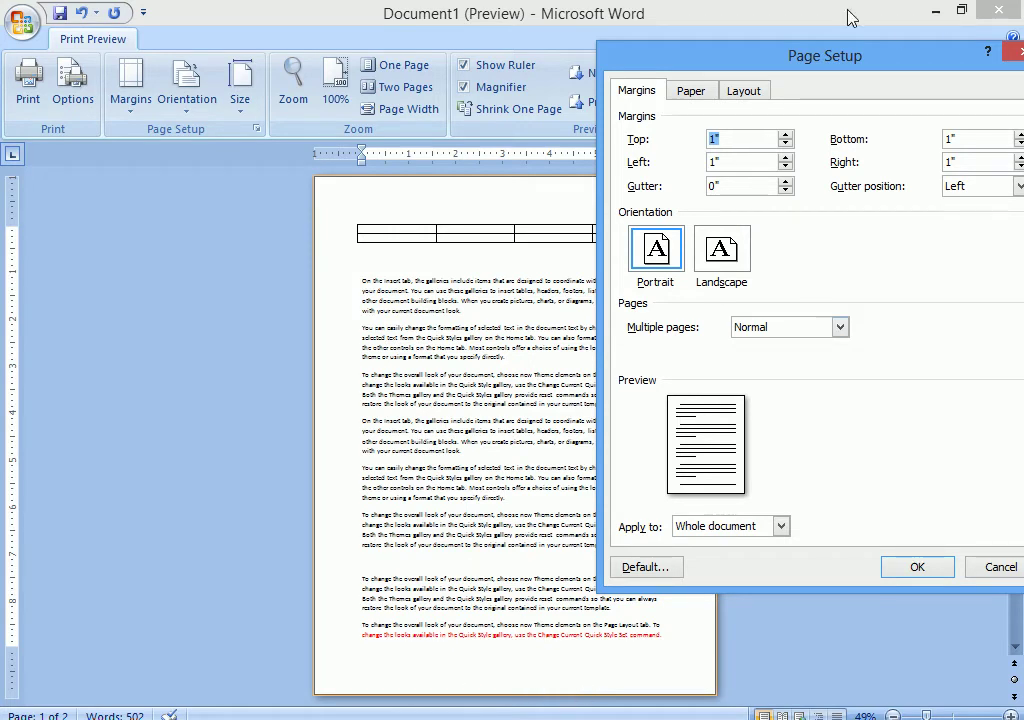
left_click(952, 139)
left_click_drag(729, 57, 698, 213)
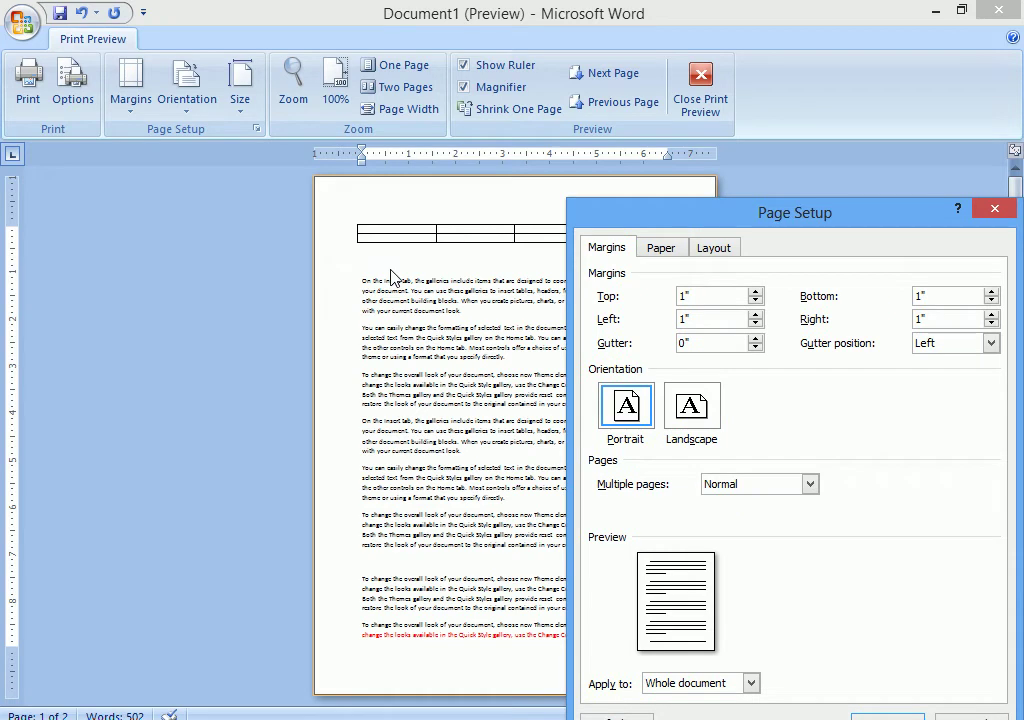
left_click(757, 292)
left_click(757, 292)
left_click(757, 292)
double_click(757, 292)
double_click(757, 292)
left_click(757, 292)
left_click(757, 292)
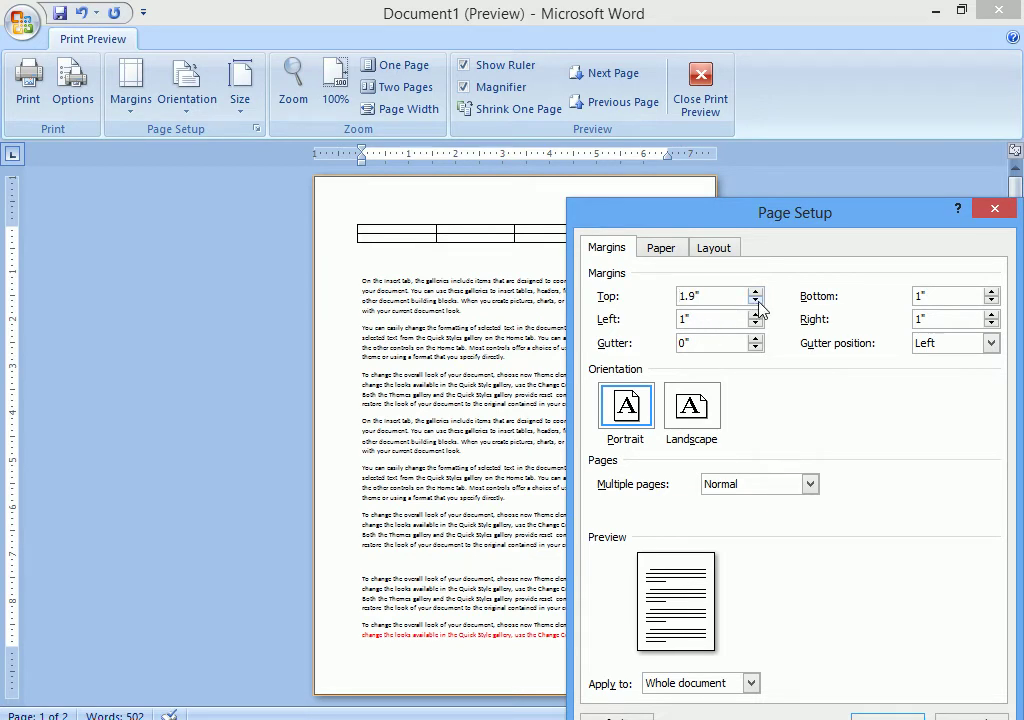
left_click(755, 292)
left_click(755, 292)
left_click(756, 293)
left_click(756, 293)
left_click(757, 293)
left_click(757, 292)
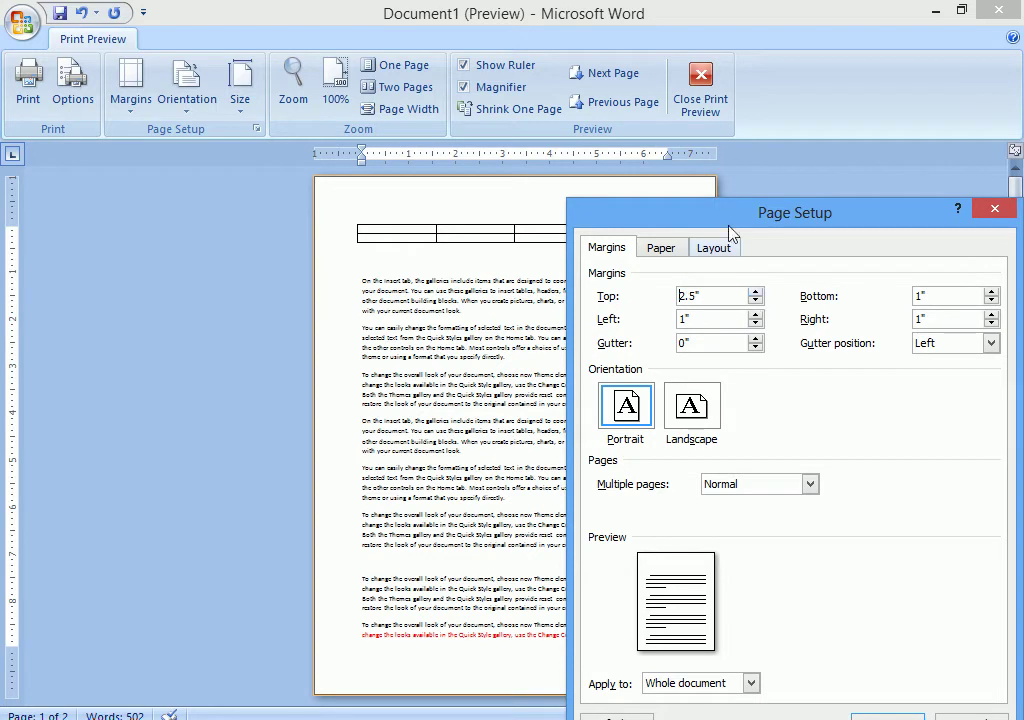
mouse_move(722, 221)
left_mouse_down()
mouse_move(709, 300)
mouse_move(680, 103)
mouse_move(860, 140)
left_mouse_up()
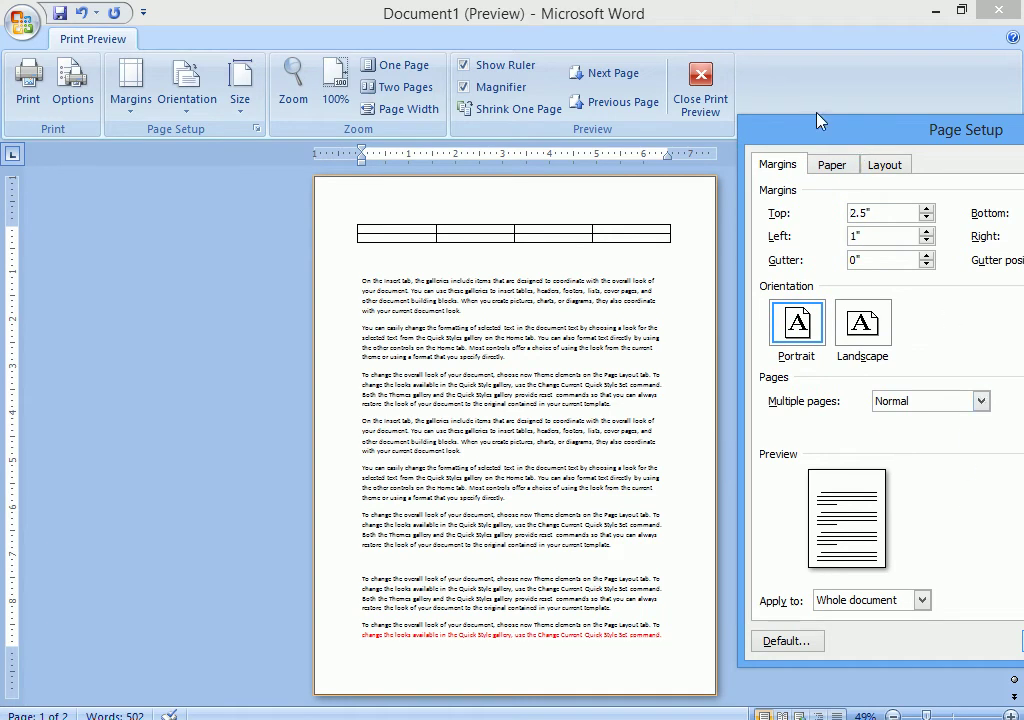
left_click_drag(816, 122, 793, 118)
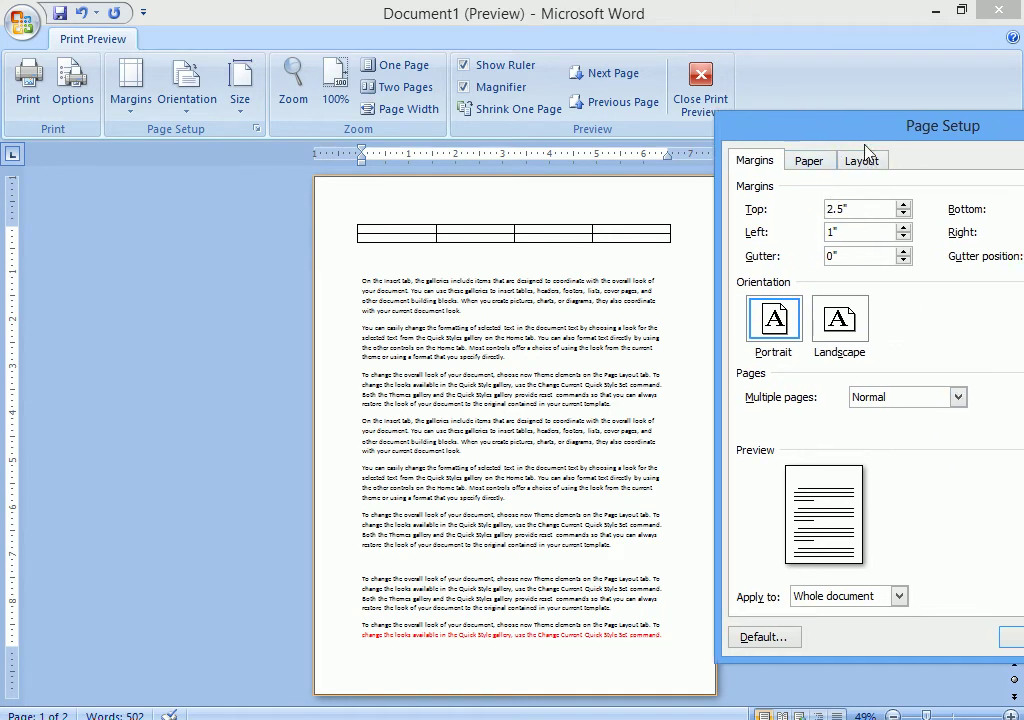
left_click_drag(868, 139, 687, 38)
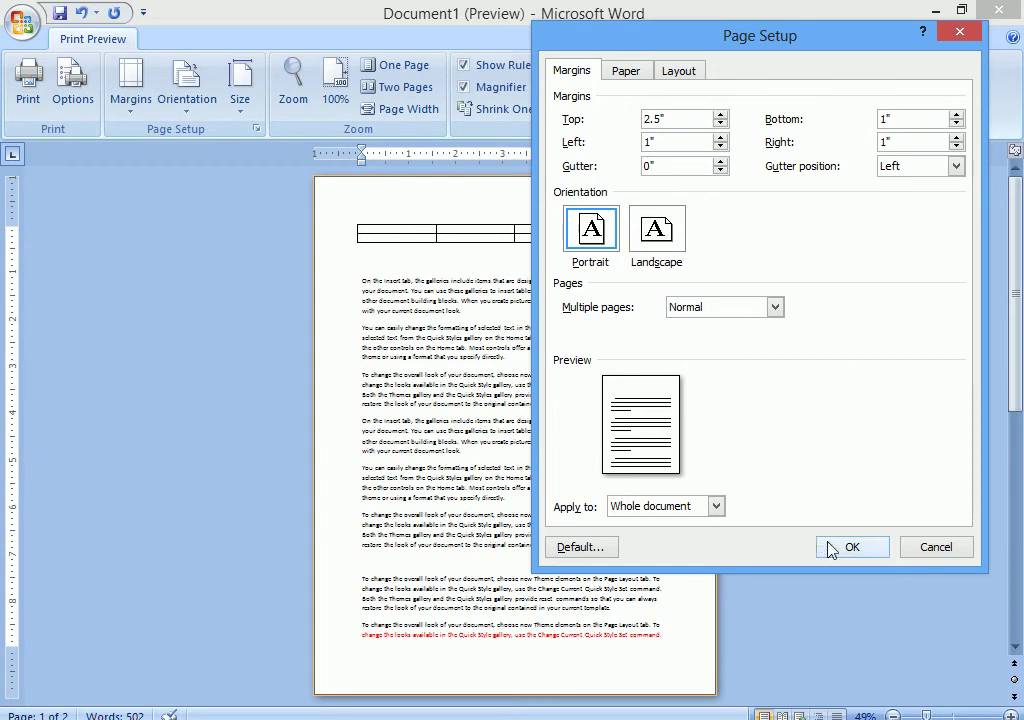
left_click(830, 546)
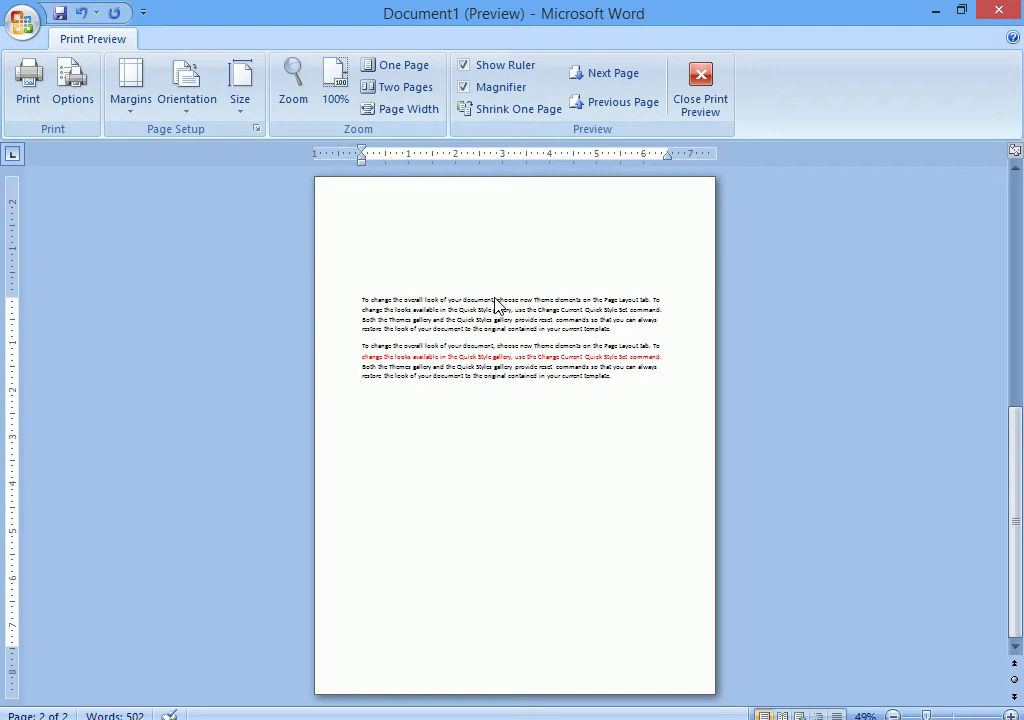
Return to page 1 of the print preview
left_click(606, 78)
left_click(613, 104)
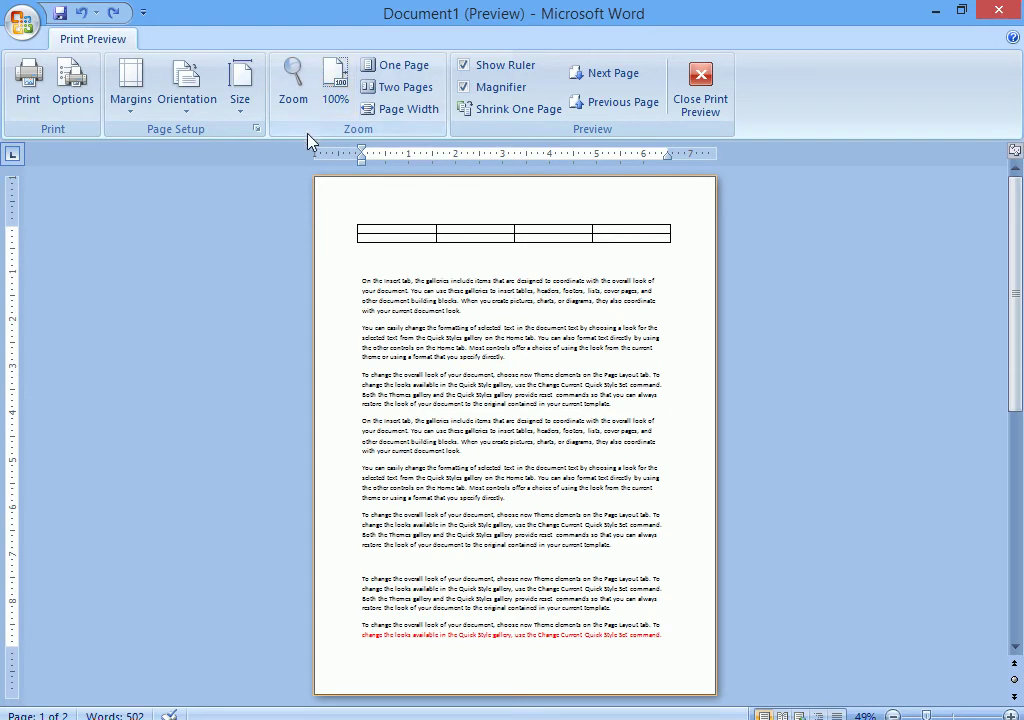
Widen the left margin to 2" in Page Setup and view page 1 of the preview
left_click(257, 129)
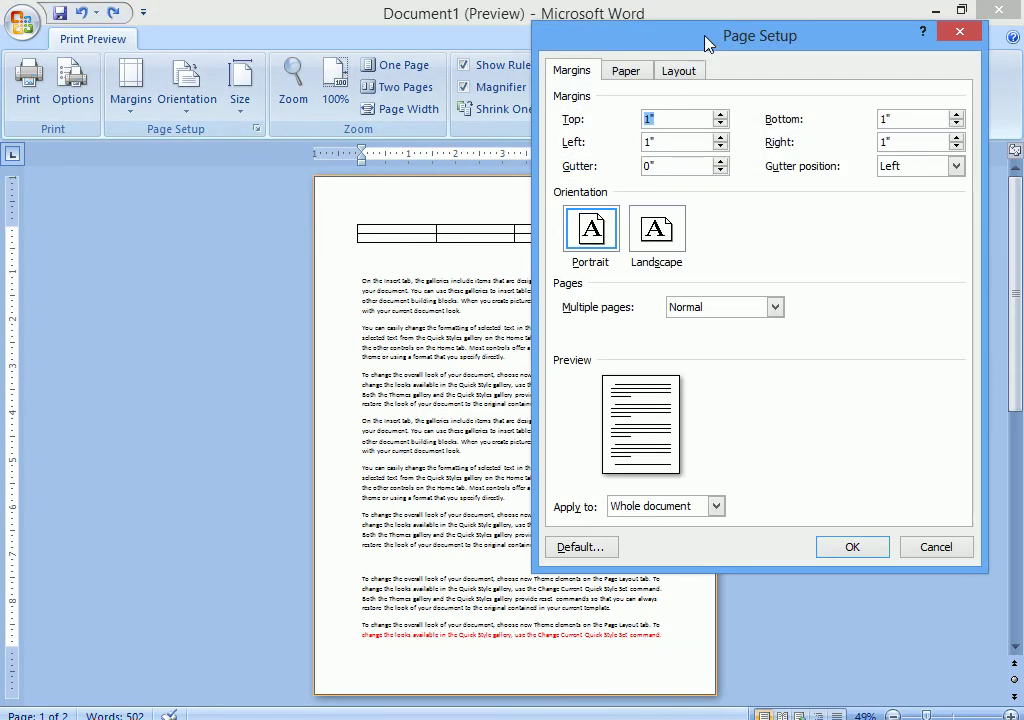
left_click_drag(704, 46, 812, 75)
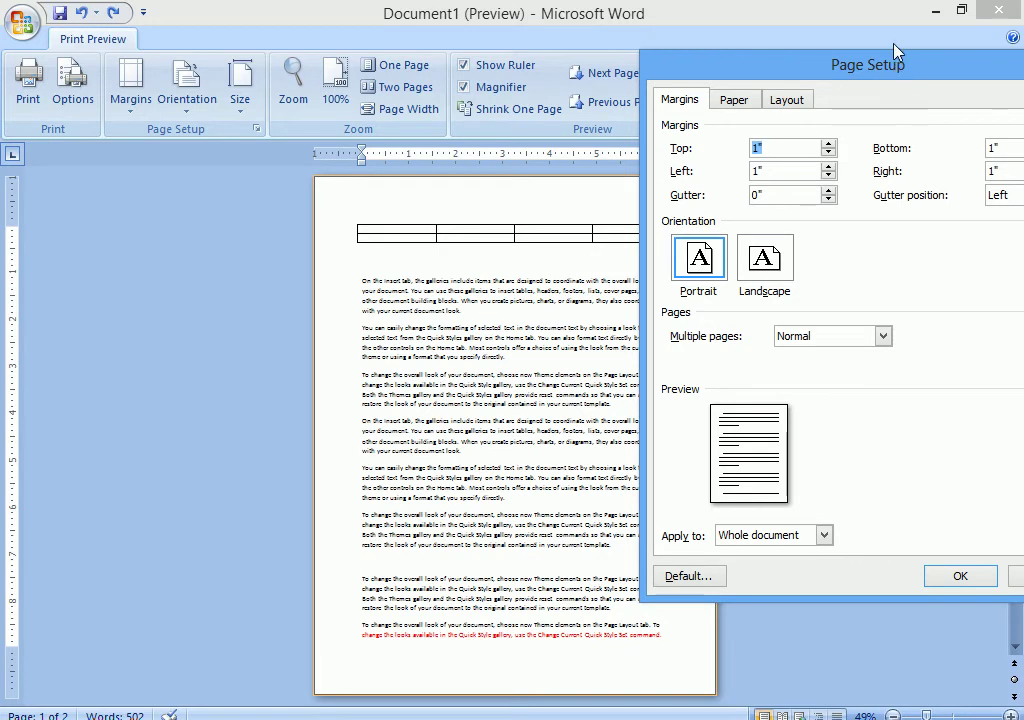
left_click(829, 166)
left_click(829, 166)
left_click(829, 166)
left_click(829, 166)
left_click(829, 167)
left_click(829, 167)
left_click(829, 167)
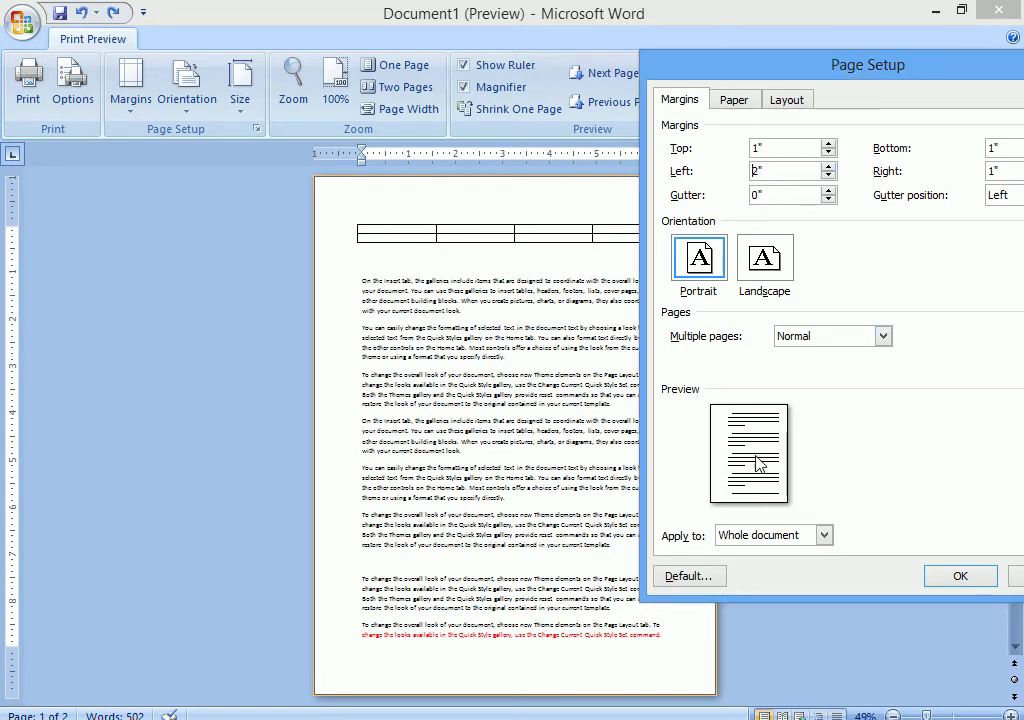
left_click(962, 578)
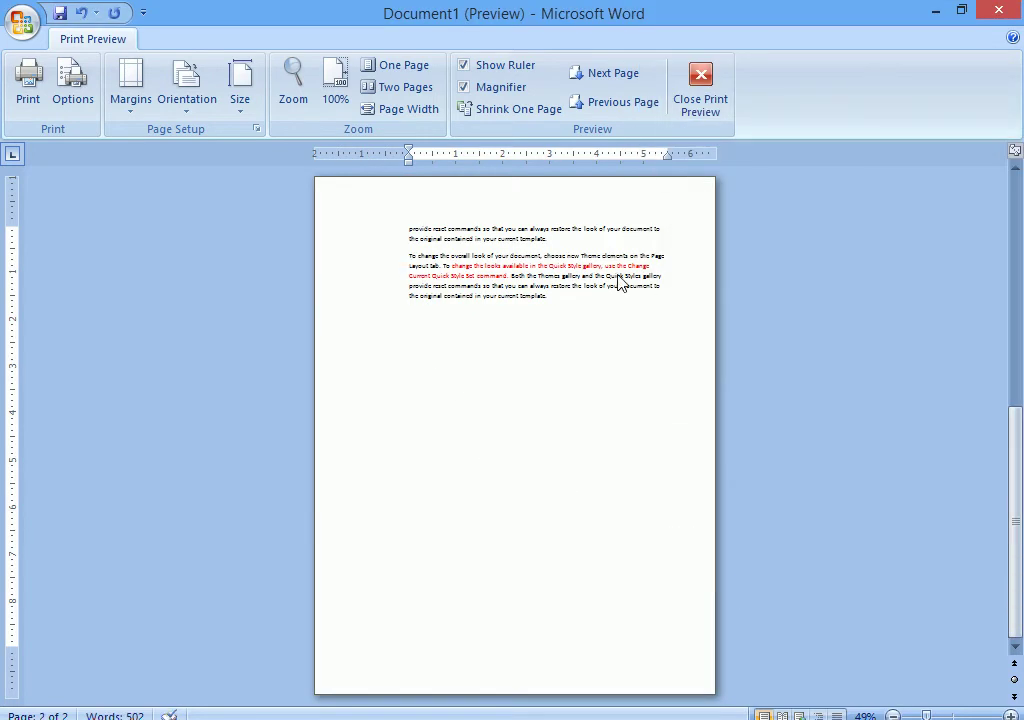
left_click(624, 104)
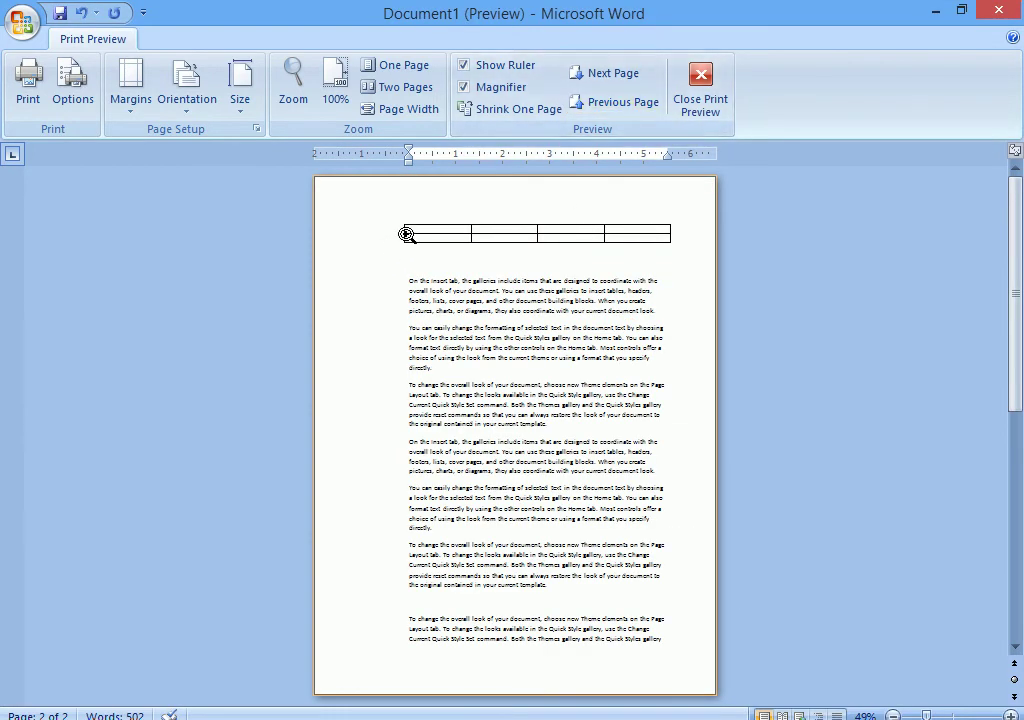
Set the right margin to 1.5" and view page 1 at whole-page zoom
left_click(407, 235)
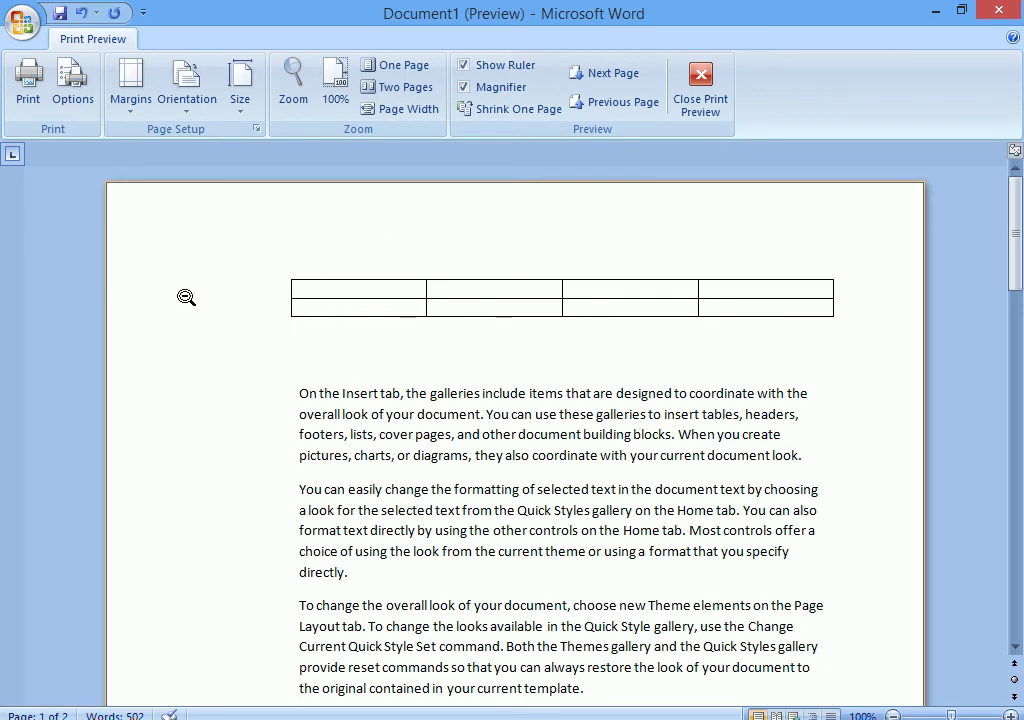
left_click(256, 129)
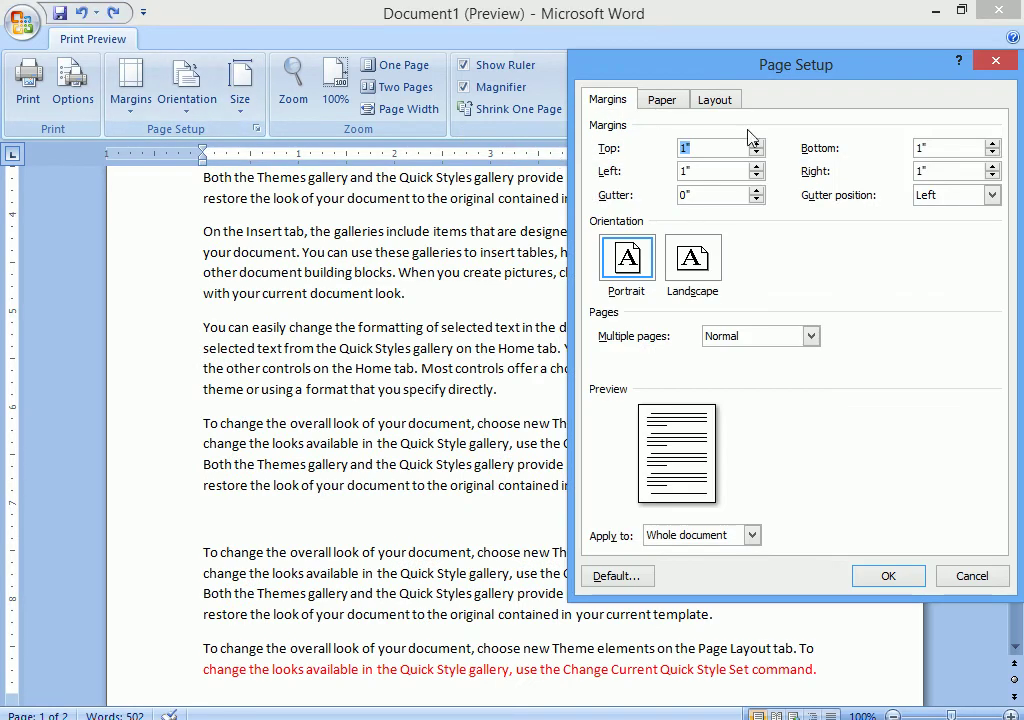
left_click(992, 166)
left_click(992, 166)
left_click(992, 166)
left_click(992, 166)
left_click(992, 166)
left_click(888, 576)
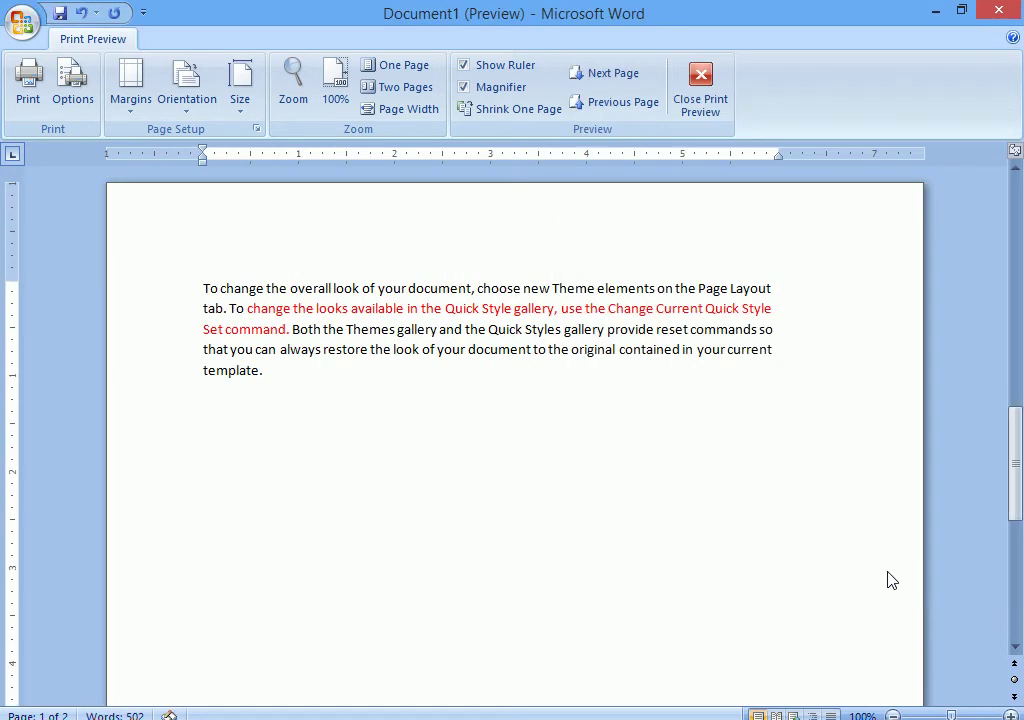
left_click(617, 102)
left_click(862, 320)
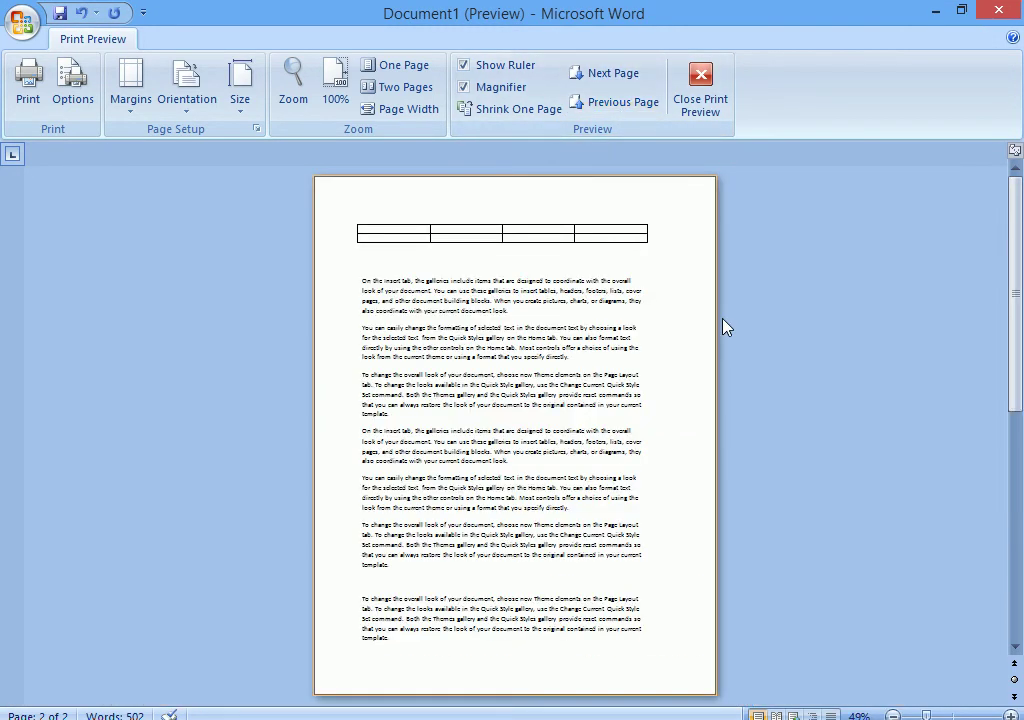
Zoom to 100% and scroll through both preview pages to see how the text splits
left_click(688, 298)
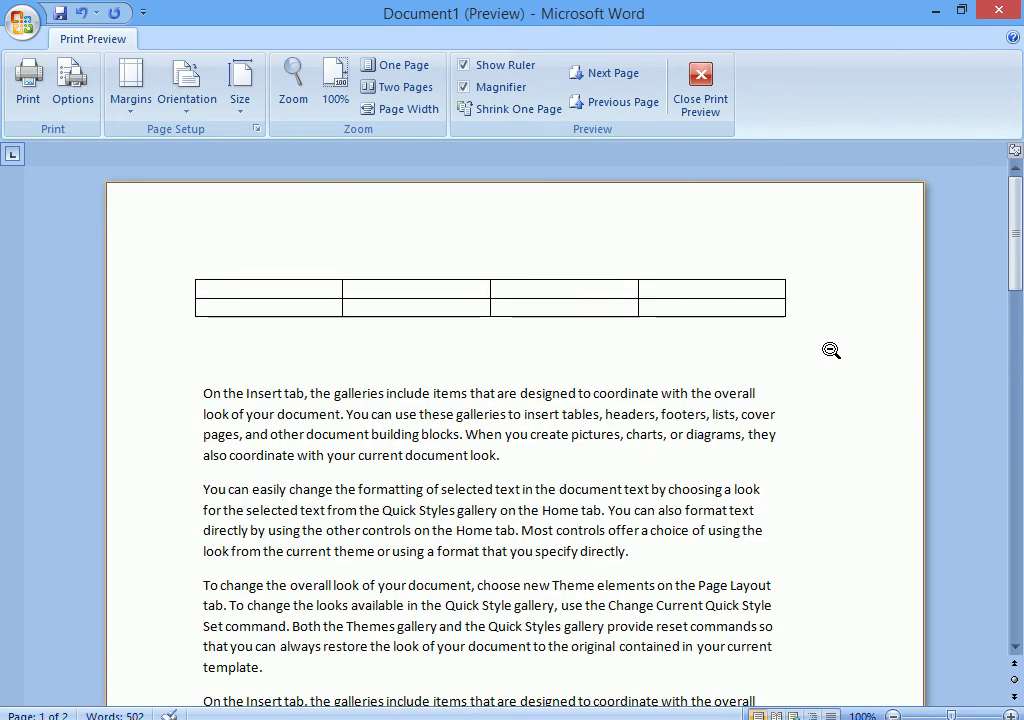
scroll(831, 350, "down", 5)
scroll(831, 350, "down", 5)
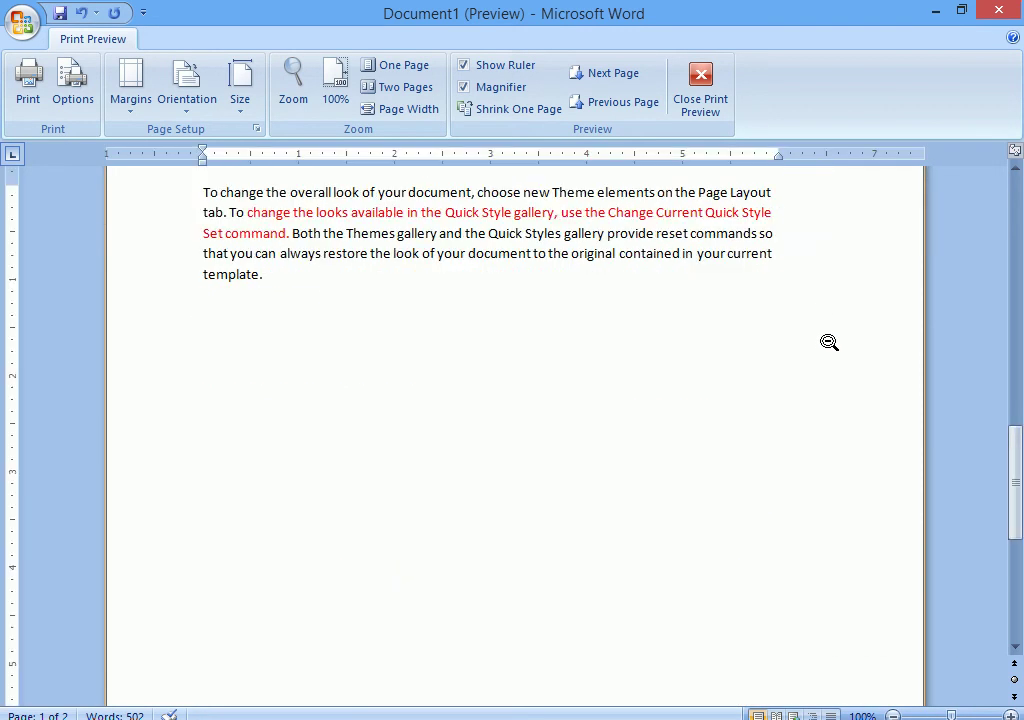
scroll(456, 357, "down", 2)
scroll(452, 338, "up", 5)
scroll(452, 338, "down", 2)
scroll(464, 313, "down", 5)
scroll(475, 286, "down", 2)
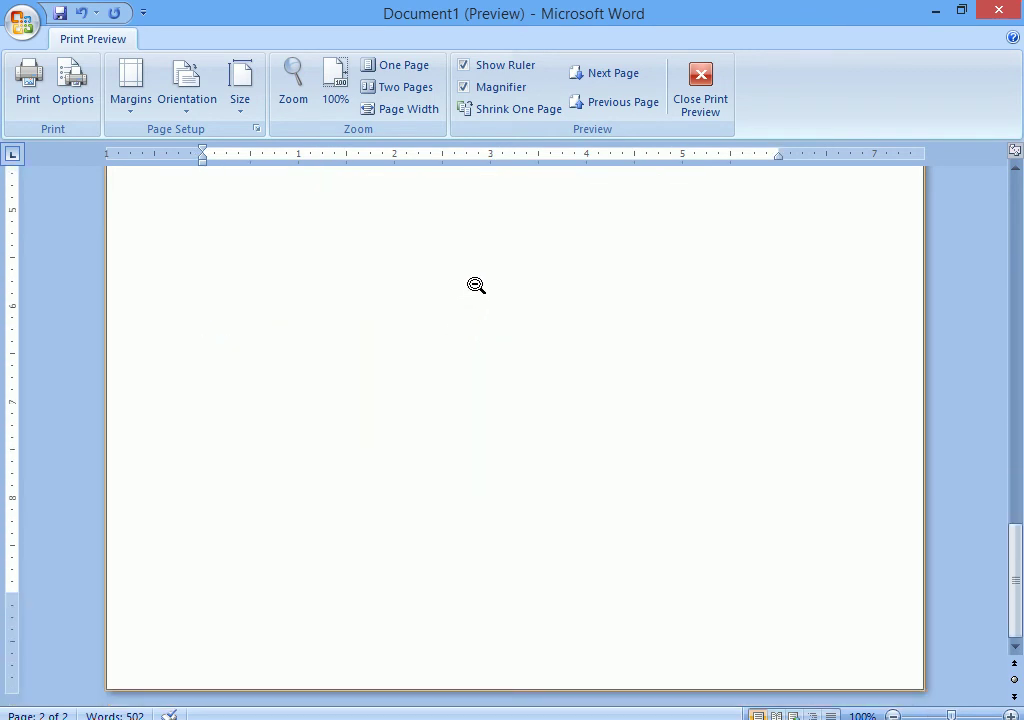
scroll(480, 285, "up", 8)
scroll(628, 307, "down", 1, "ctrl")
scroll(628, 300, "down", 3, "ctrl")
scroll(624, 293, "down", 3, "ctrl")
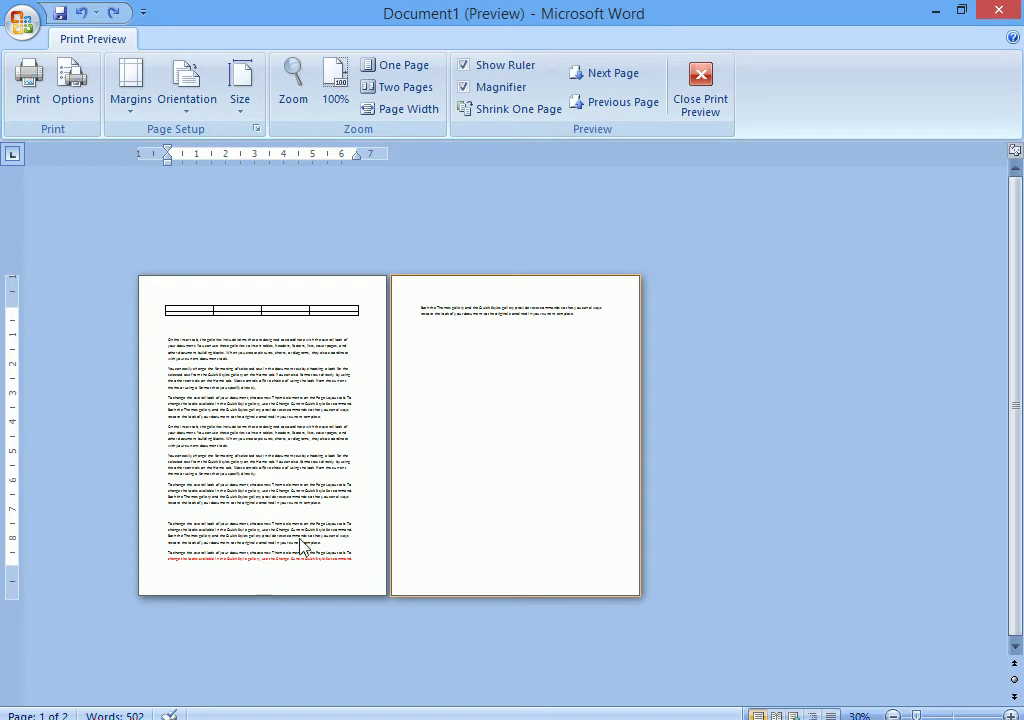
After checking page 2, set the bottom margin to 1.6" in Page Setup and apply it
left_click(499, 315)
left_click(499, 315)
left_click(257, 129)
left_click_drag(762, 56, 735, 4)
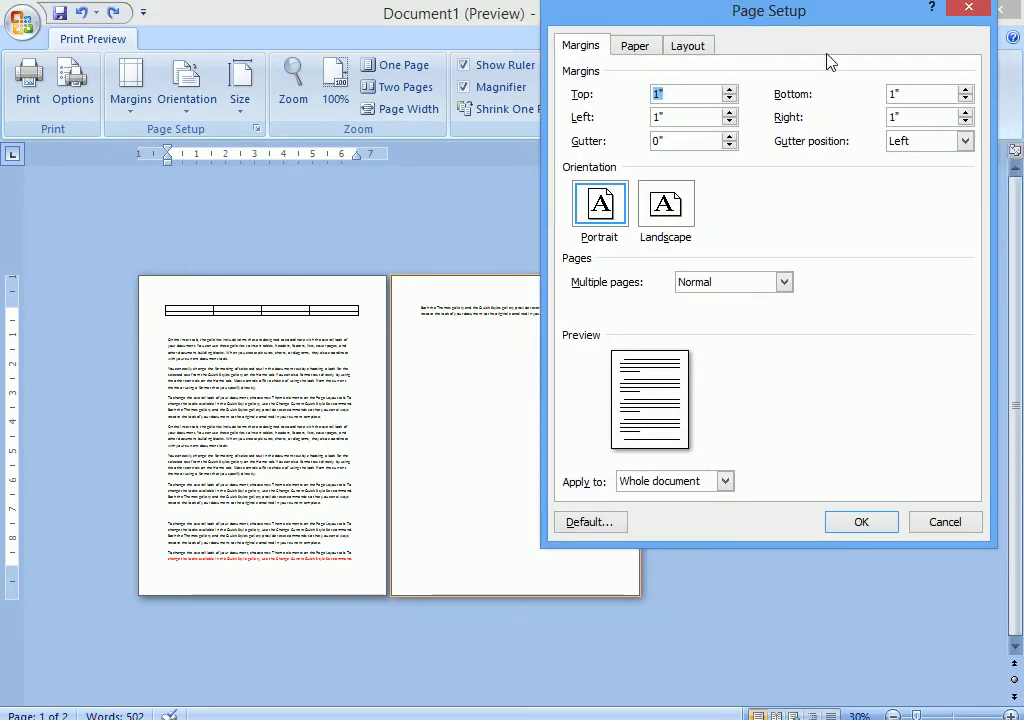
left_click(966, 89)
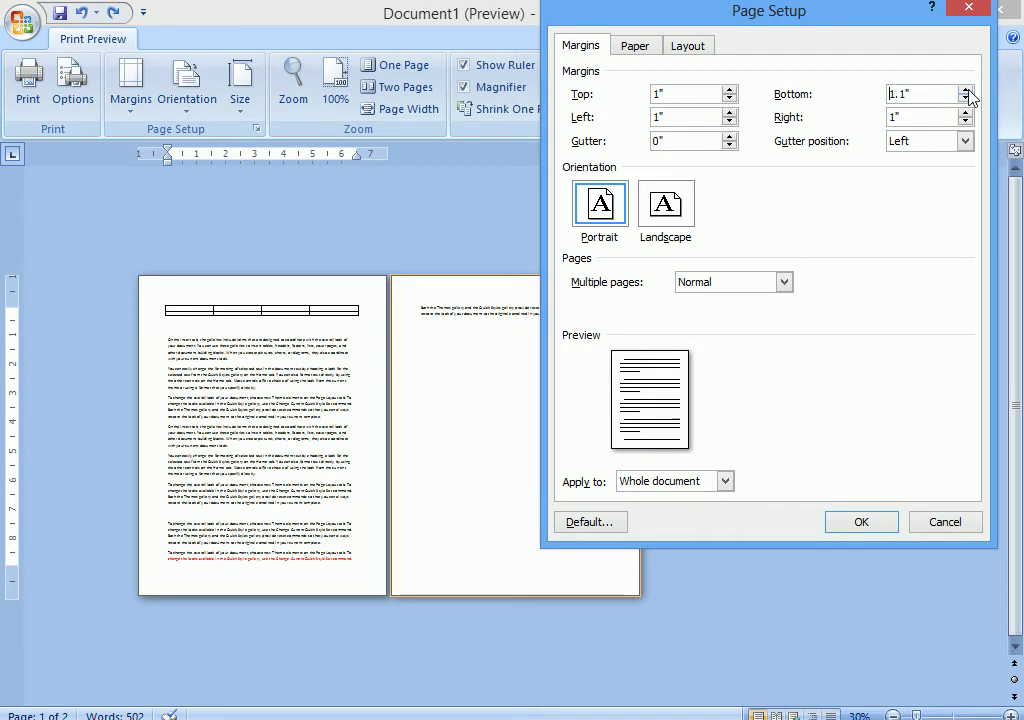
left_click(966, 89)
left_click(966, 89)
left_click(966, 89)
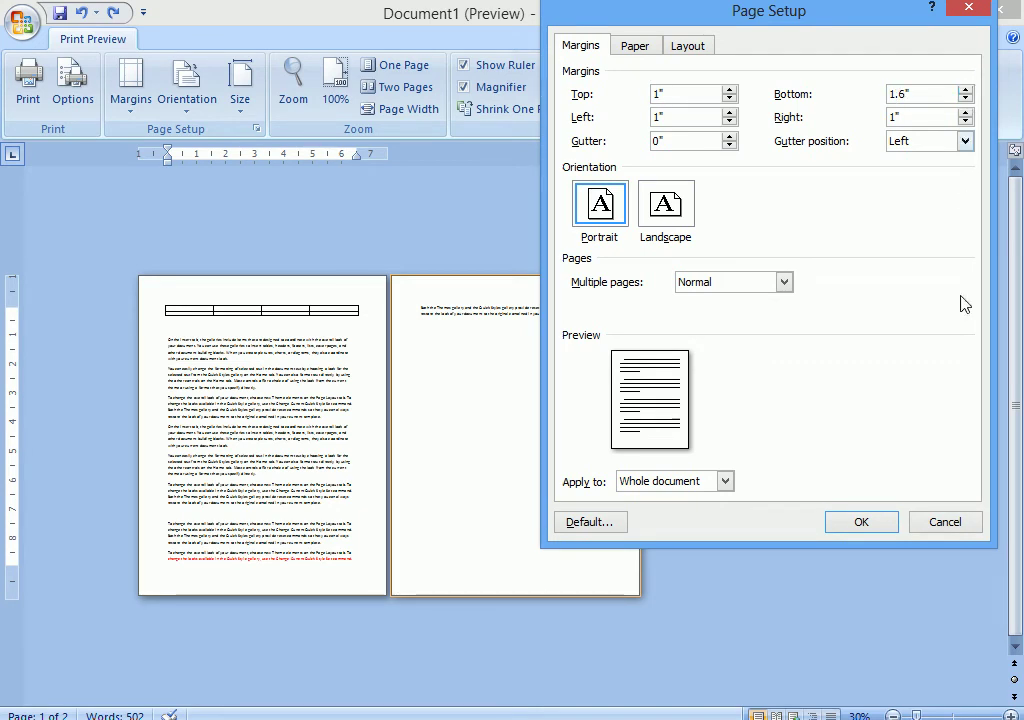
left_click(858, 526)
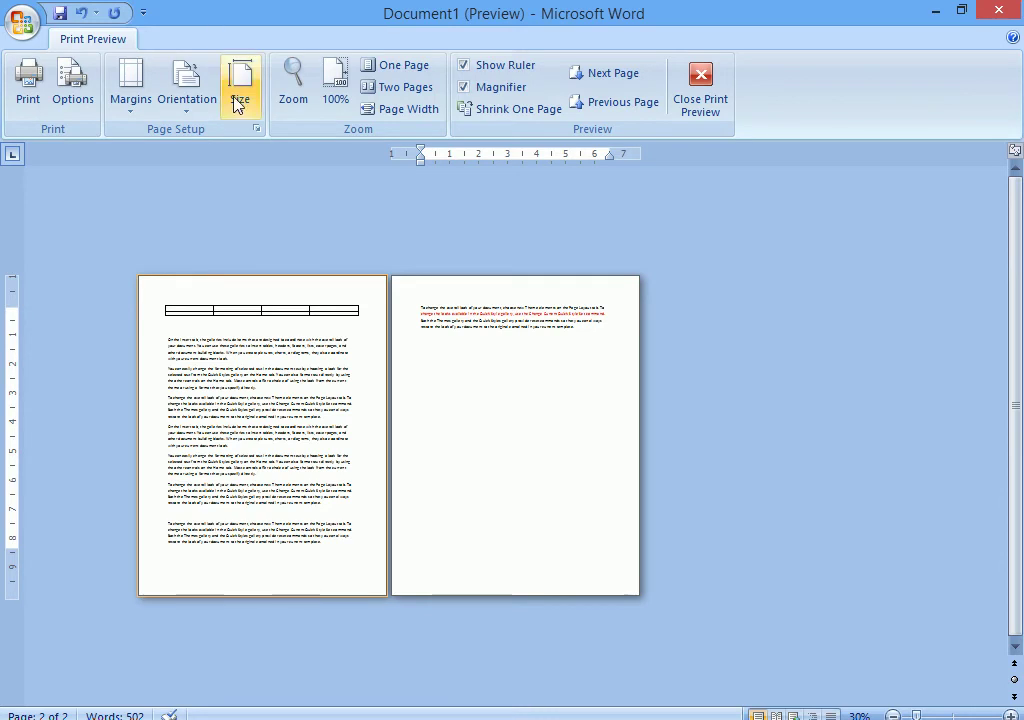
Check the Bottom margin value in Page Setup, cancel without changes, and reopen the dialog
left_click(256, 130)
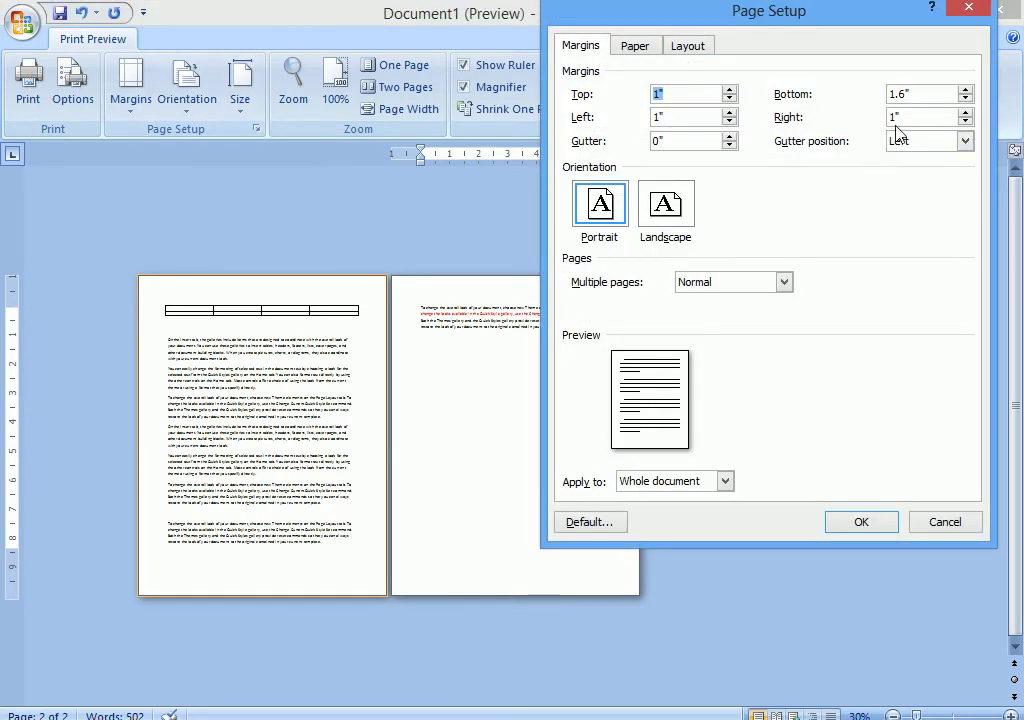
key("Tab")
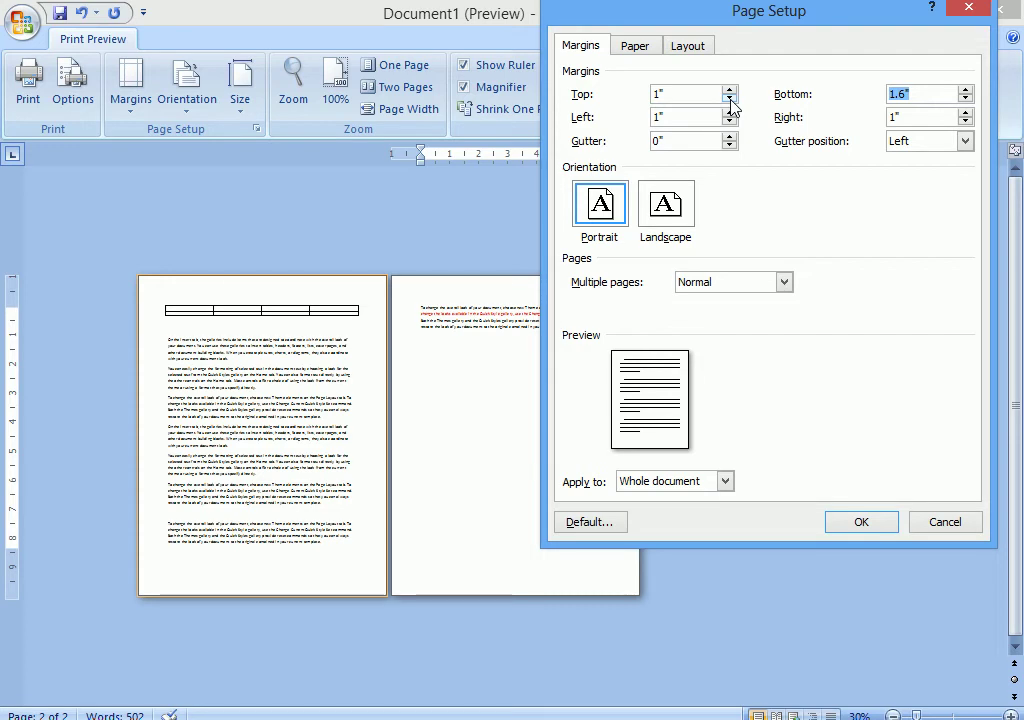
left_click(920, 520)
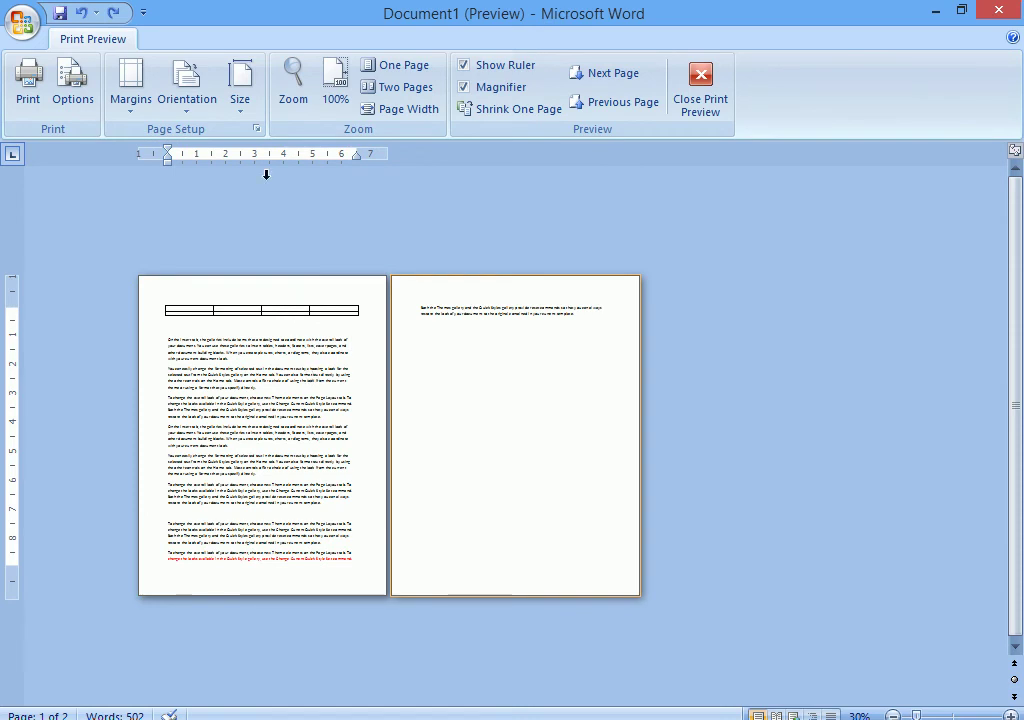
left_click(257, 129)
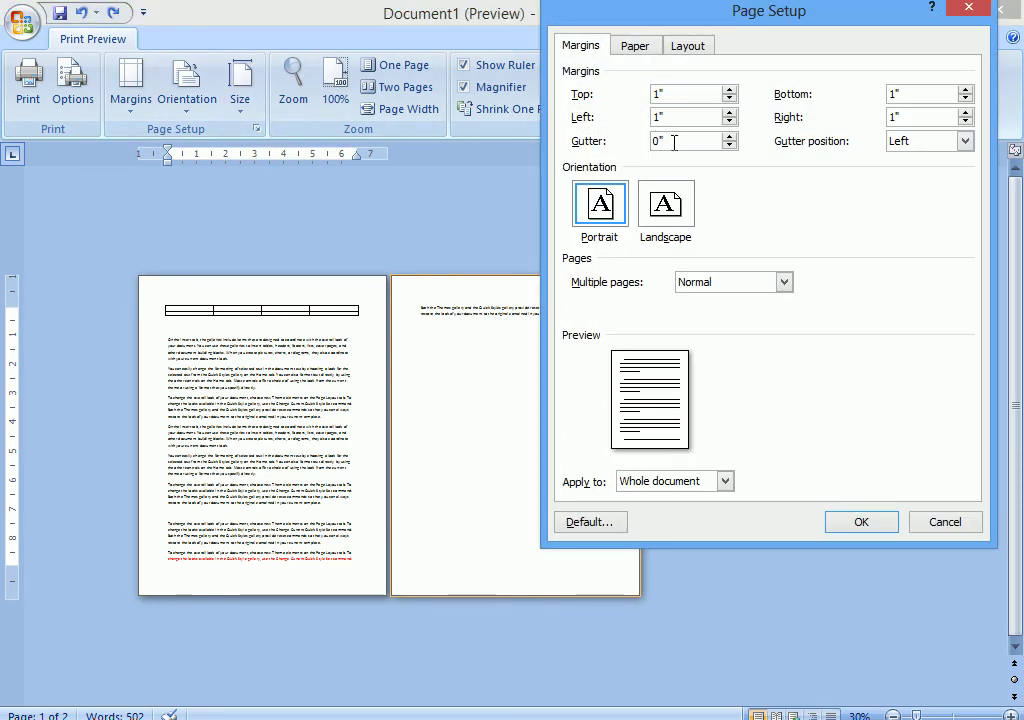
Apply a 1.1" gutter positioned Left, then zoom into page 1 to check the text
left_click_drag(704, 17, 729, 82)
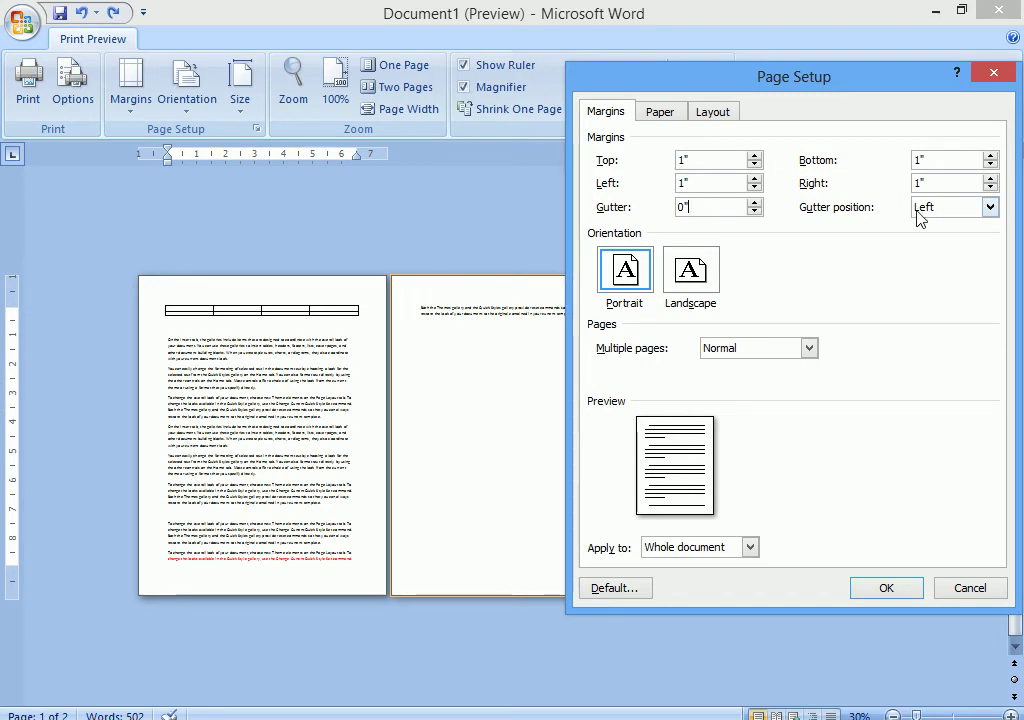
left_click(990, 207)
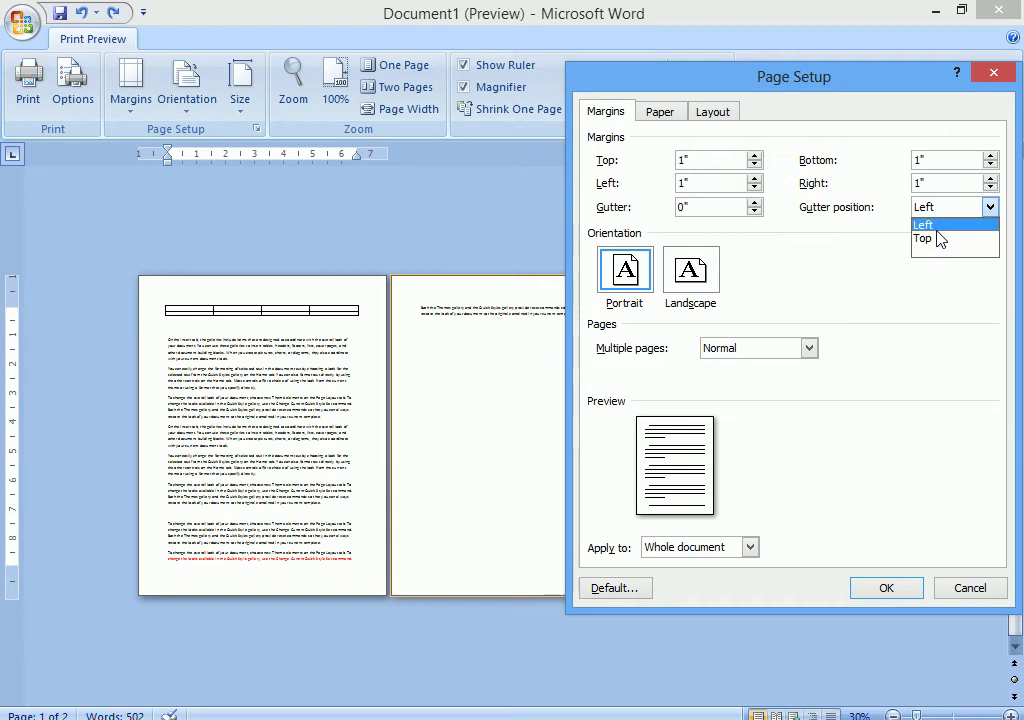
left_click(922, 225)
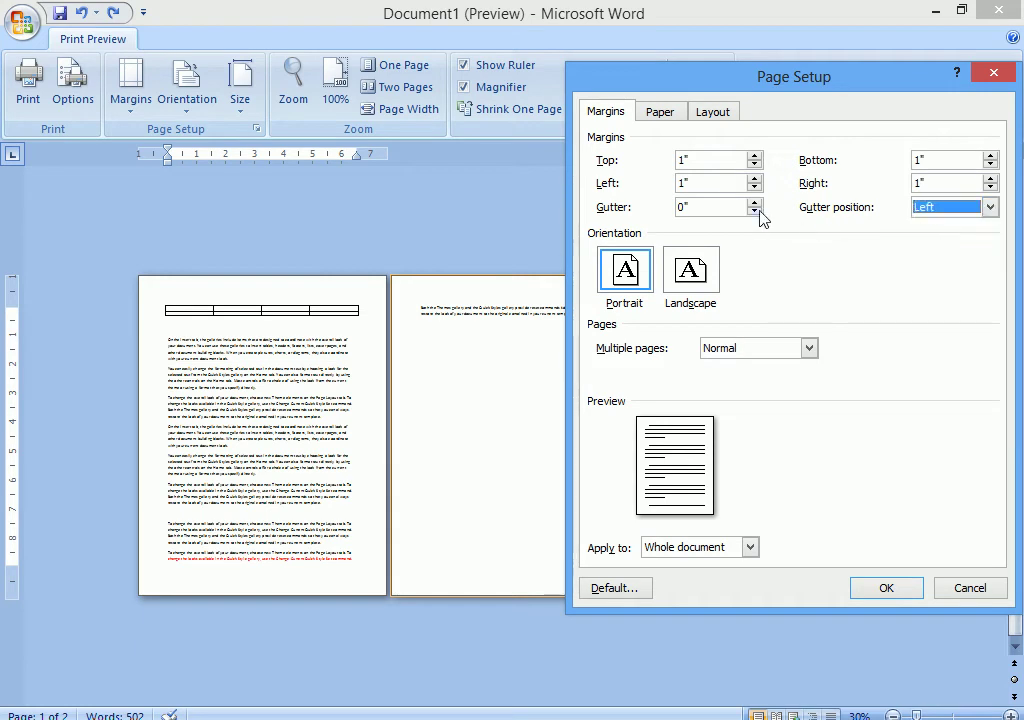
left_click(755, 202)
left_click(755, 202)
left_click(755, 202)
left_click(755, 202)
left_click(755, 202)
left_click(755, 202)
left_click(755, 202)
left_click(755, 202)
left_click(755, 202)
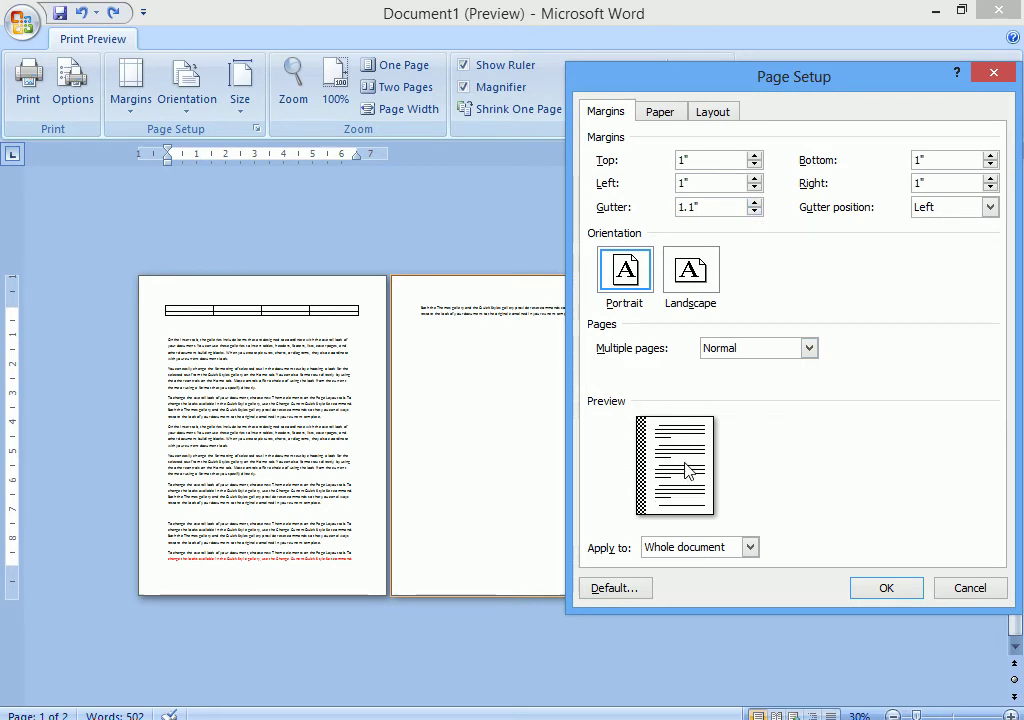
left_click(870, 588)
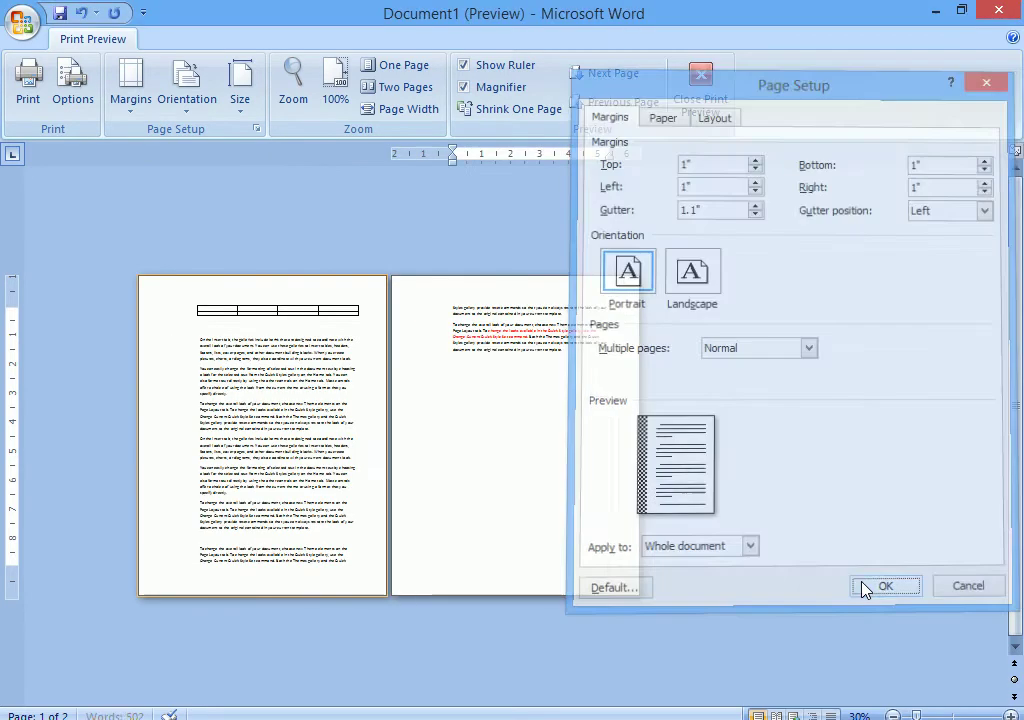
left_click(196, 360)
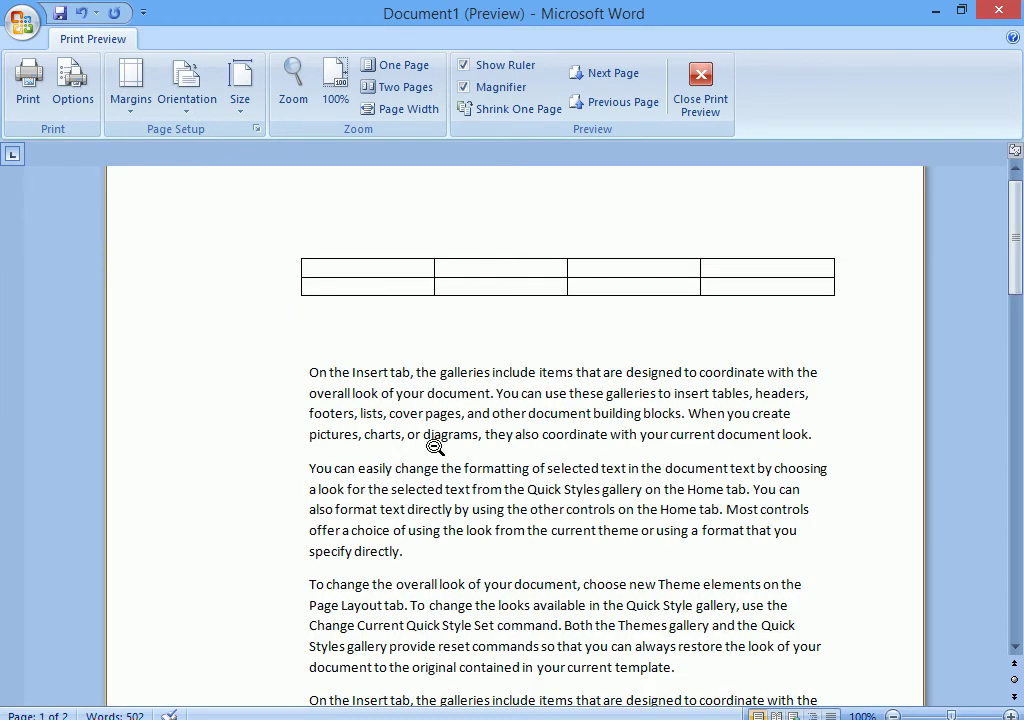
left_click(715, 450)
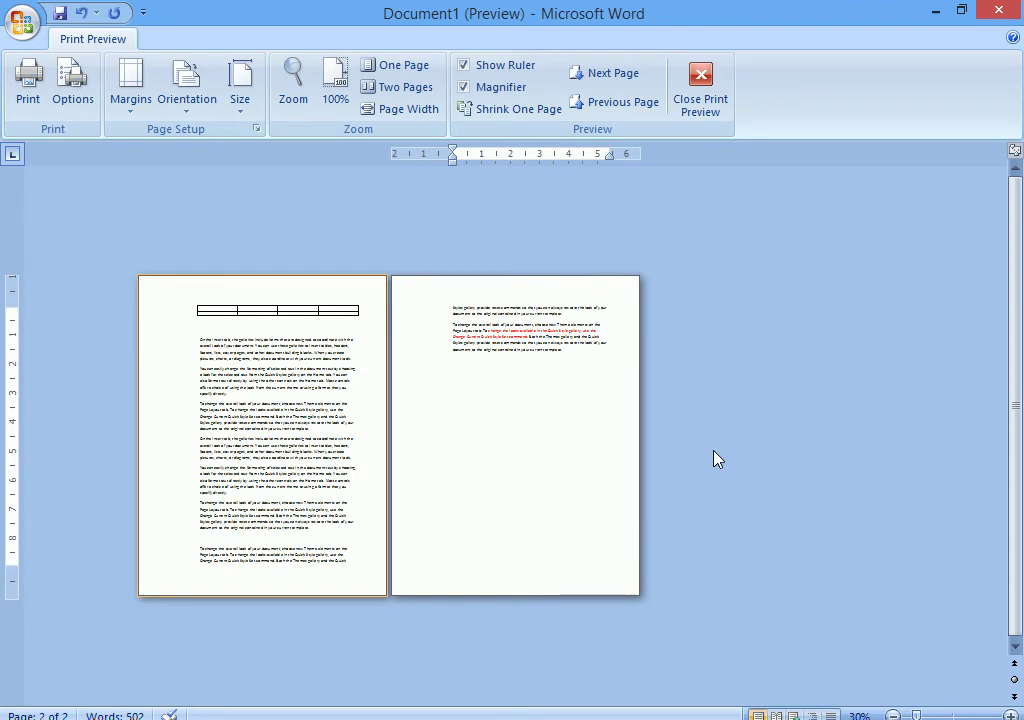
Change the gutter to 1" with gutter position Top and apply it
left_click(256, 130)
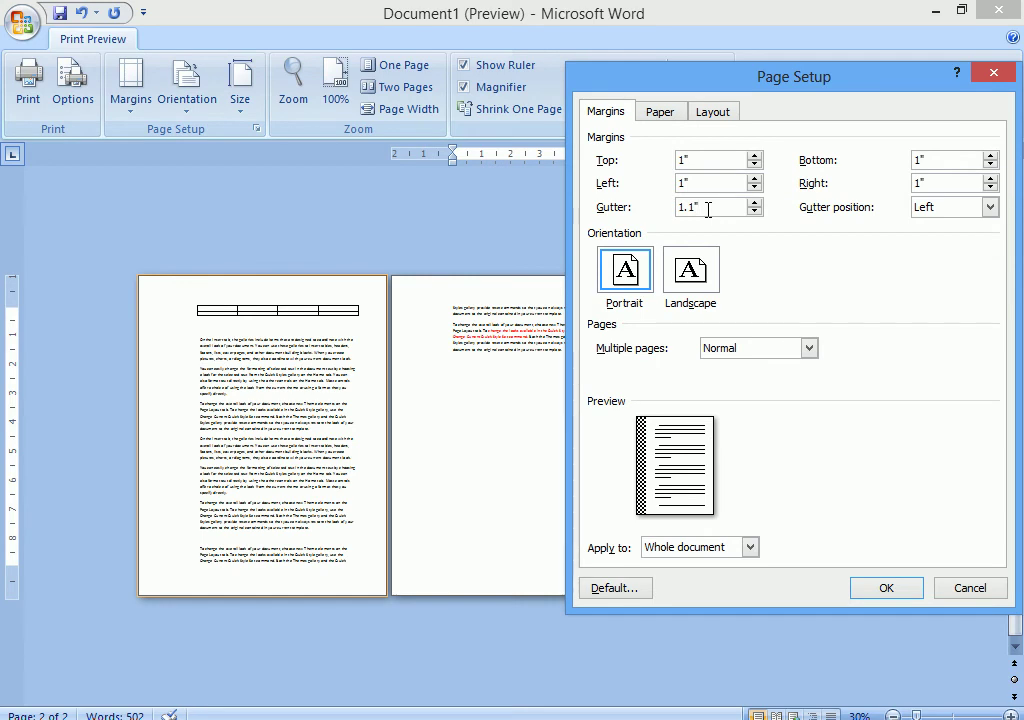
left_click_drag(708, 208, 678, 208)
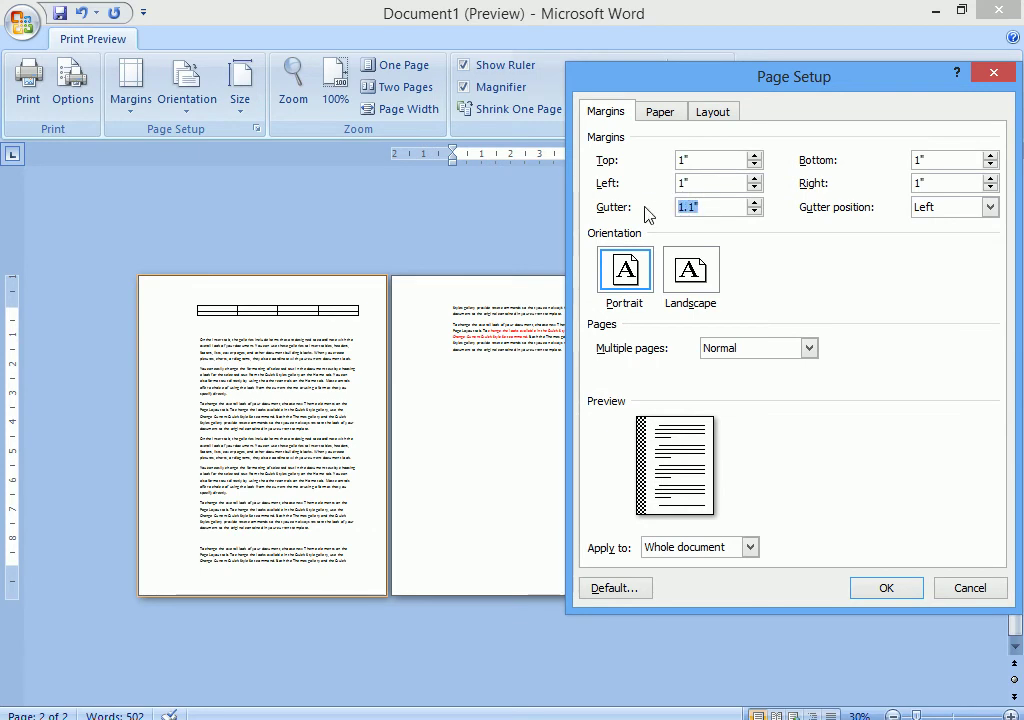
type("1")
left_click(989, 207)
left_click(985, 240)
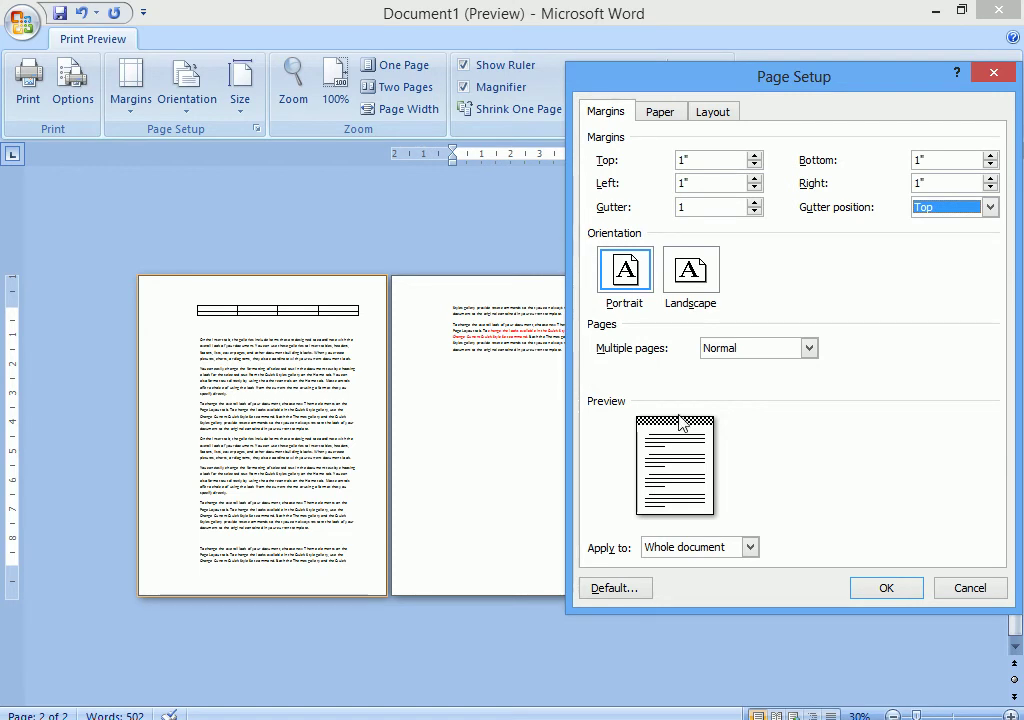
left_click(898, 588)
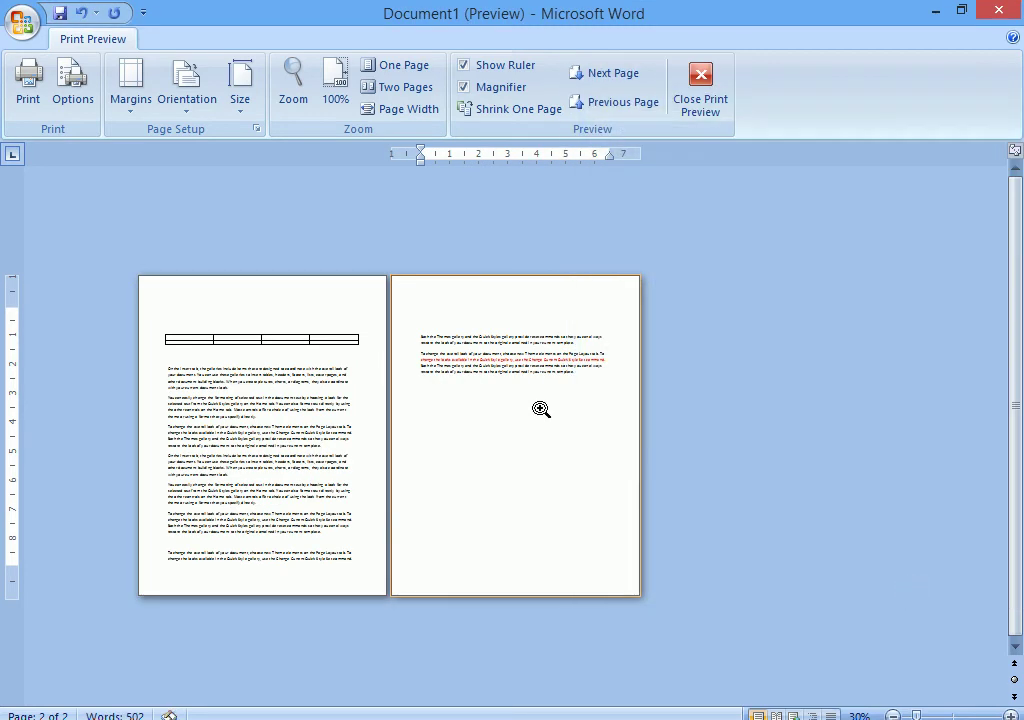
Zoom into page 1 to inspect the layout, then return to the two-page view
left_click(245, 288)
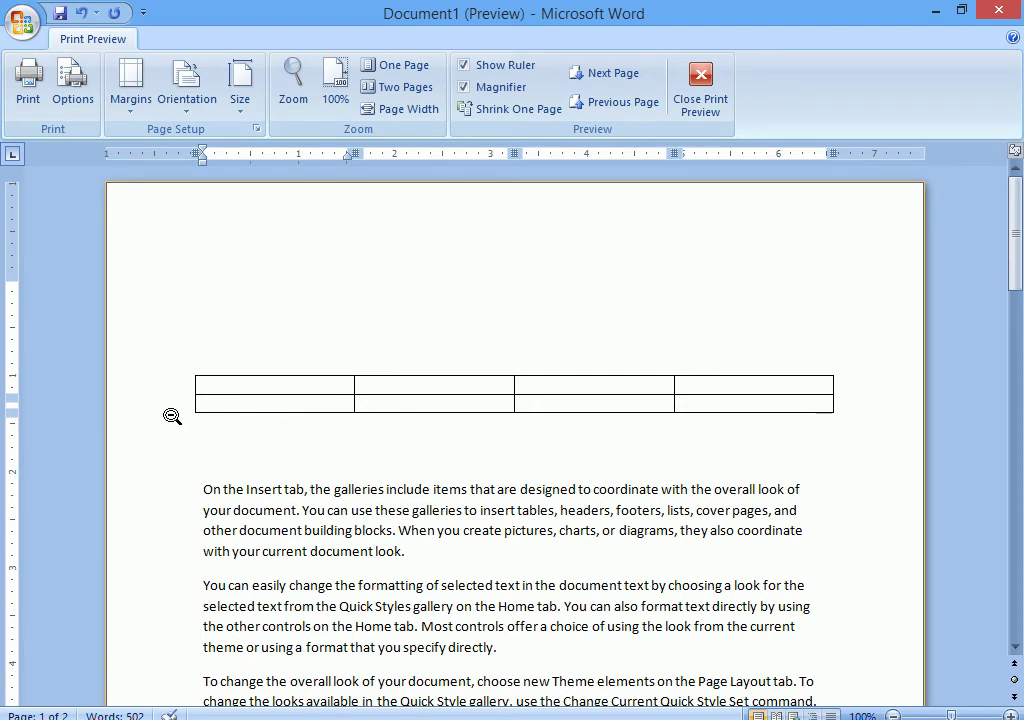
scroll(172, 416, "down", 3)
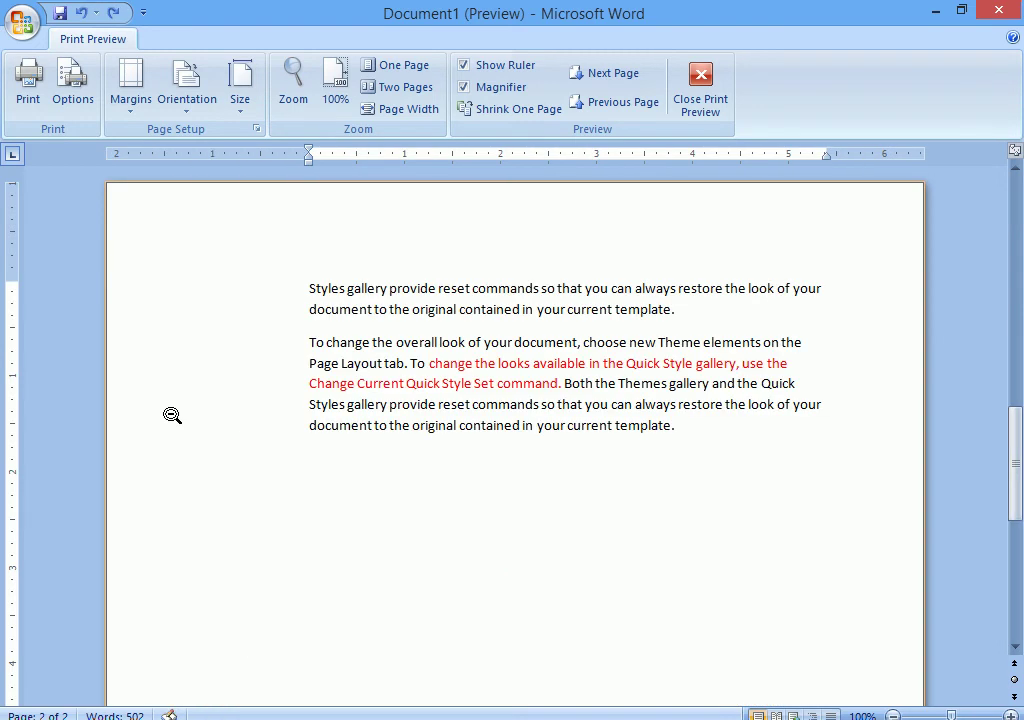
left_click(303, 366)
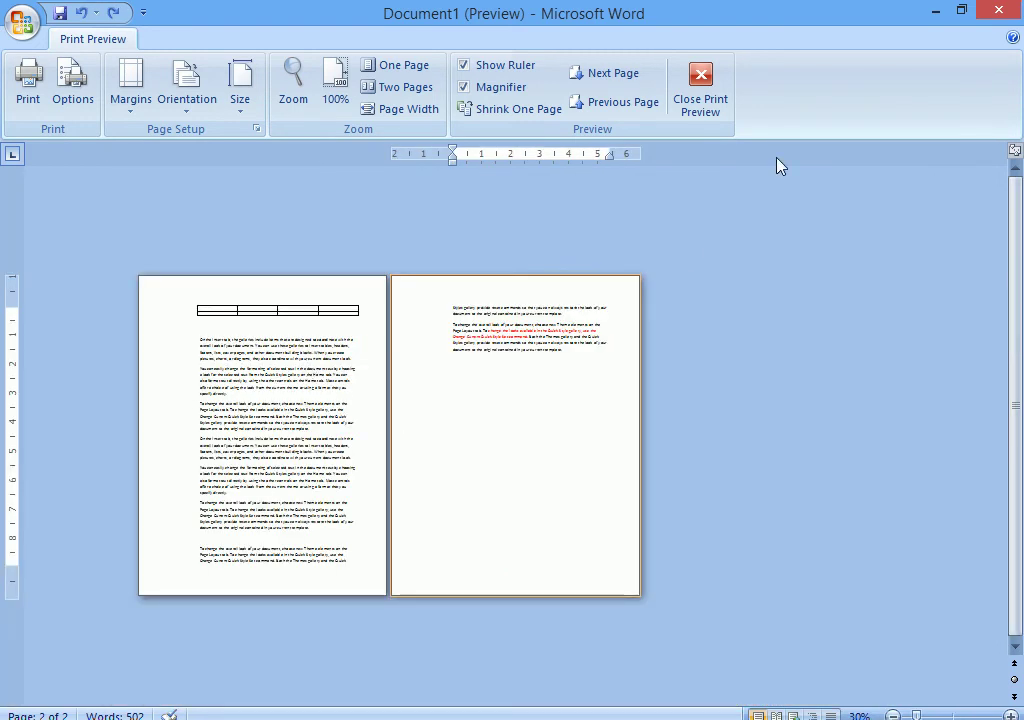
Keep Portrait orientation after trying Landscape, and set the gutter to 0
left_click(256, 129)
mouse_move(780, 85)
left_mouse_down()
mouse_move(769, 28)
mouse_move(791, 28)
left_mouse_up()
left_click(612, 213)
left_click(697, 228)
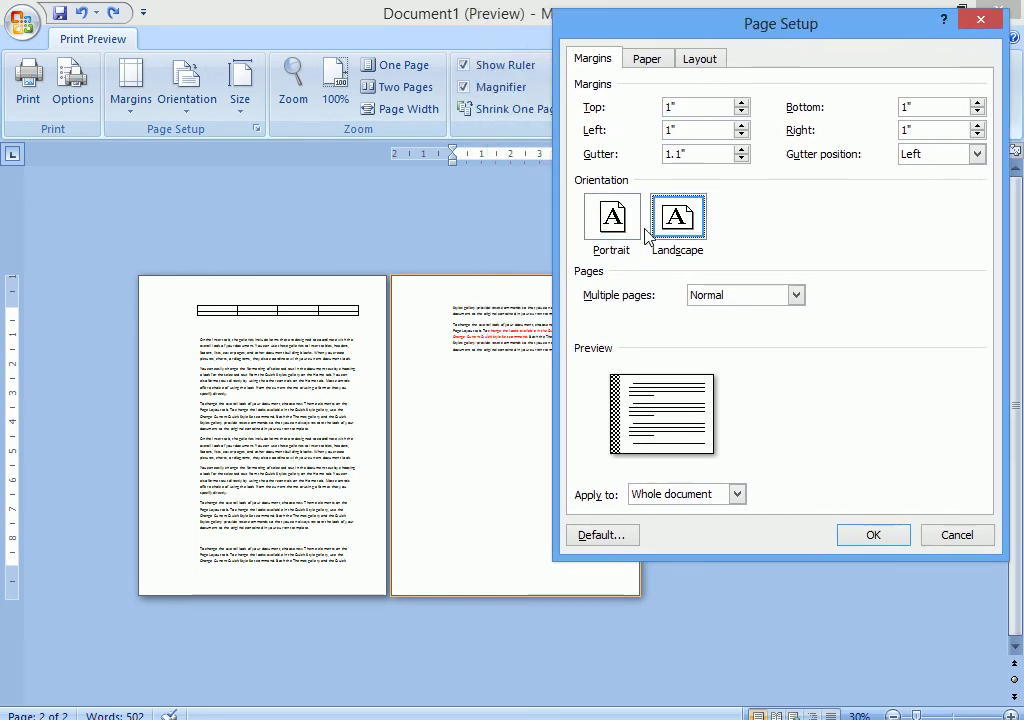
left_click(612, 222)
left_click_drag(692, 154, 645, 155)
type("0")
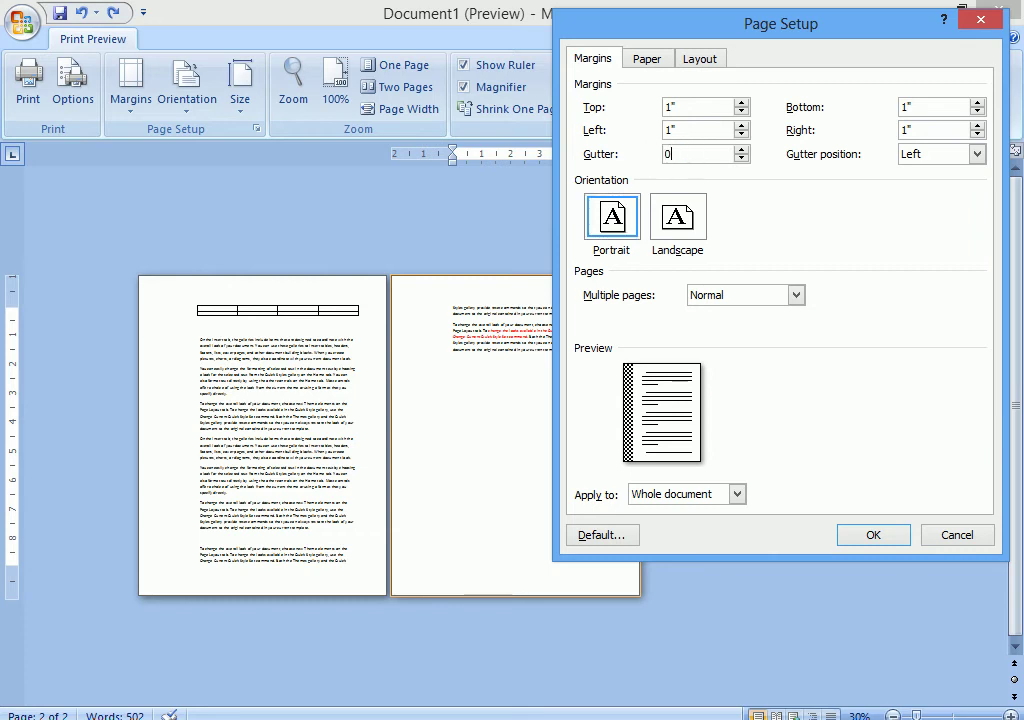
left_click(893, 537)
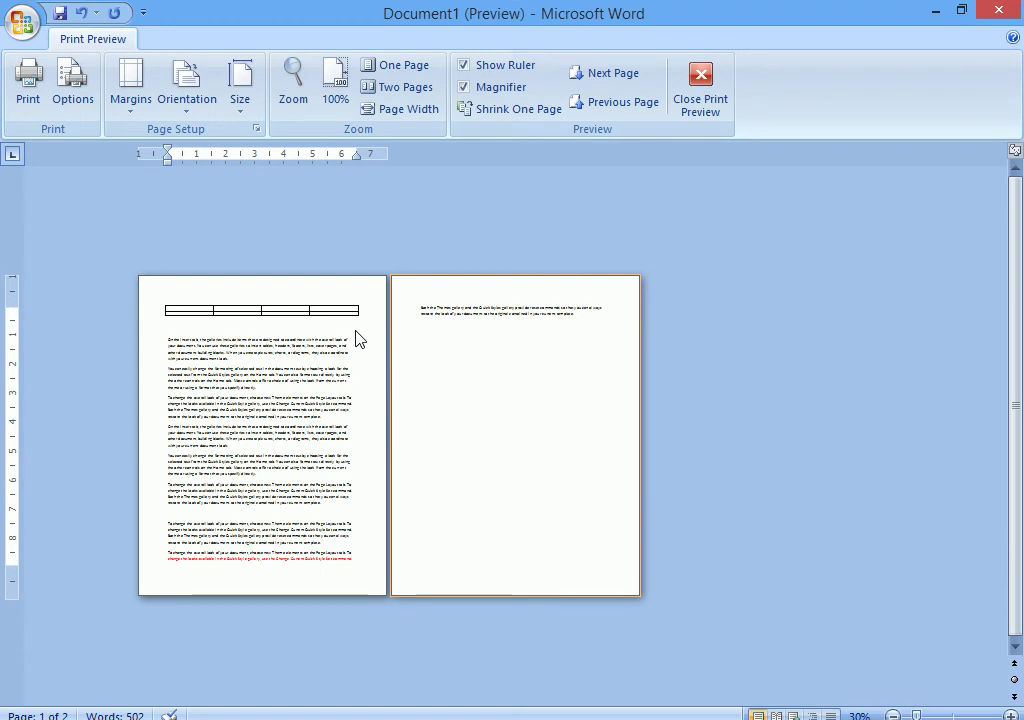
Leave print preview, clear the document with undo, and insert a 3-column, 2-row table
left_click(701, 80)
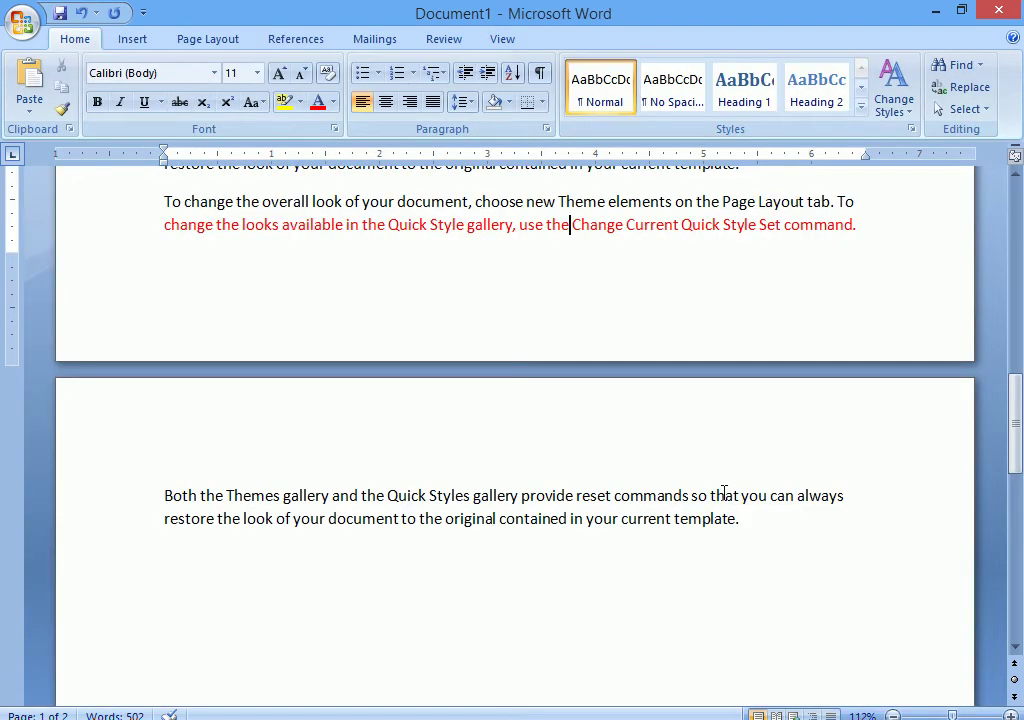
key("ctrl+z")
key("ctrl+z")
key("ctrl+z")
key("ctrl+z")
key("ctrl+z")
key("ctrl+z")
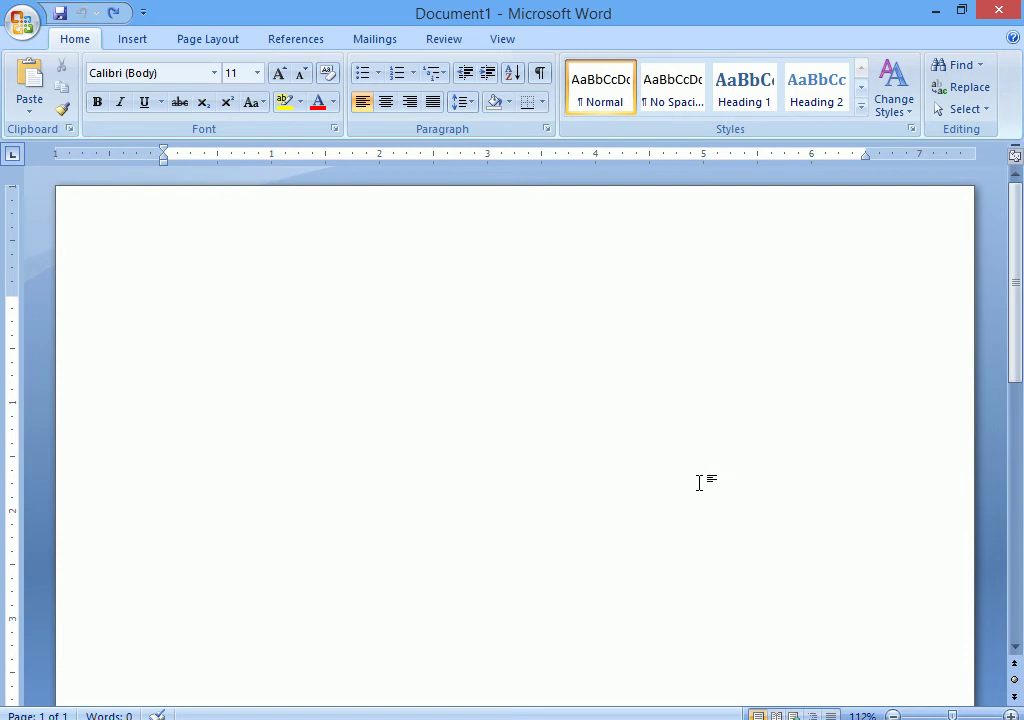
type("=")
left_click(130, 40)
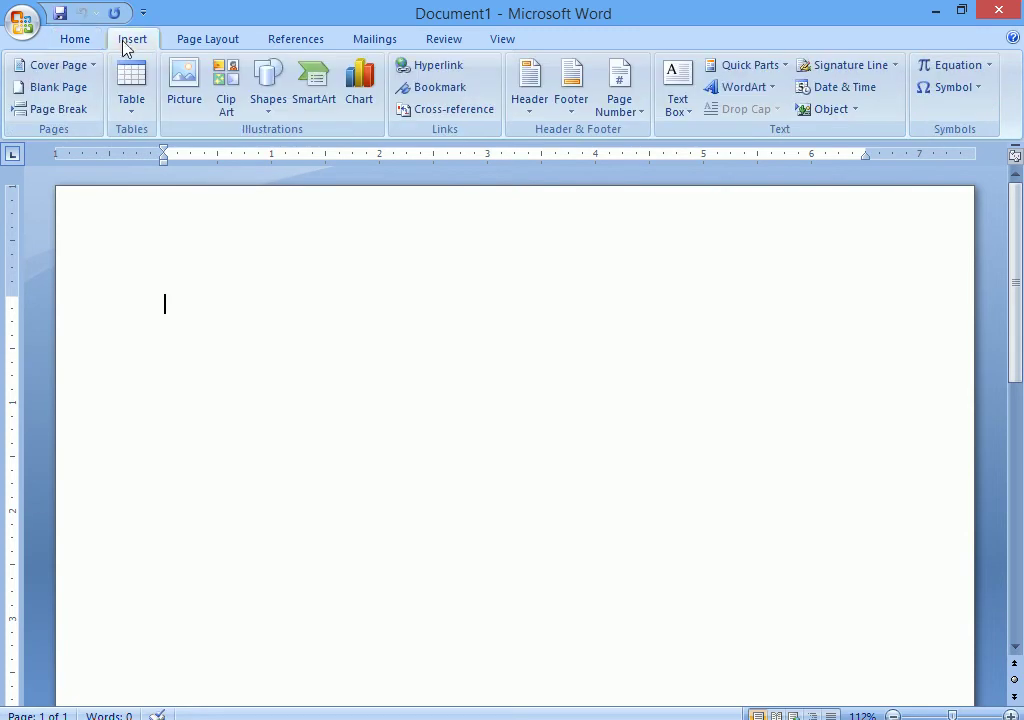
left_click(130, 105)
left_click(170, 176)
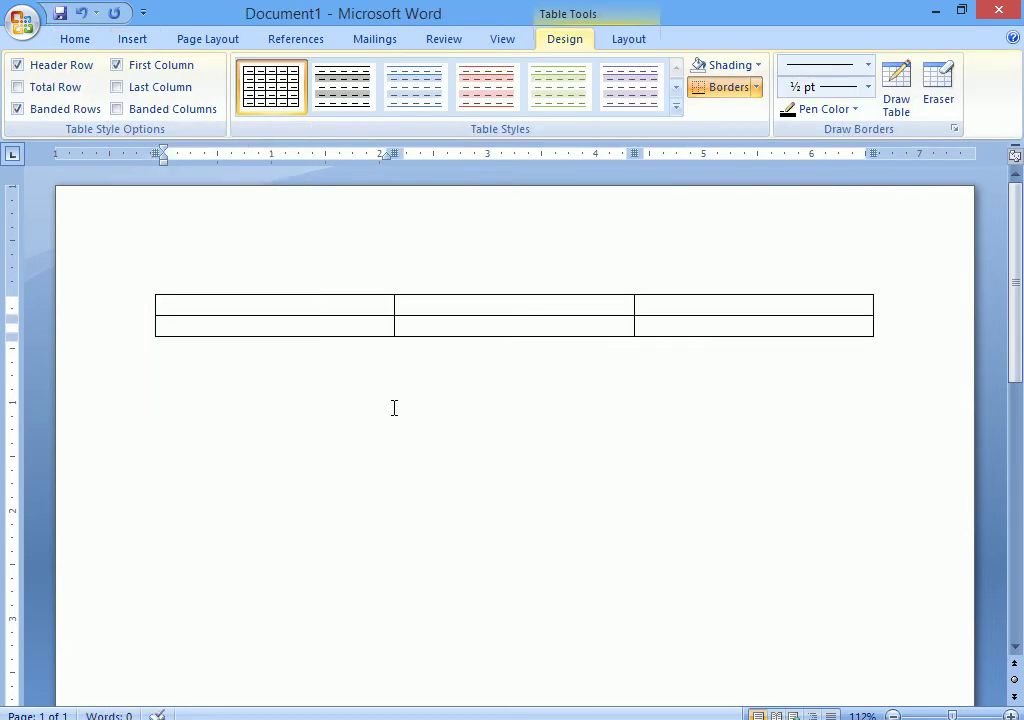
Add rows to the table, type 'tab' below it, and view it in Print Preview
key("Tab")
key("Tab")
key("Tab")
key("Tab")
key("Tab")
key("Tab")
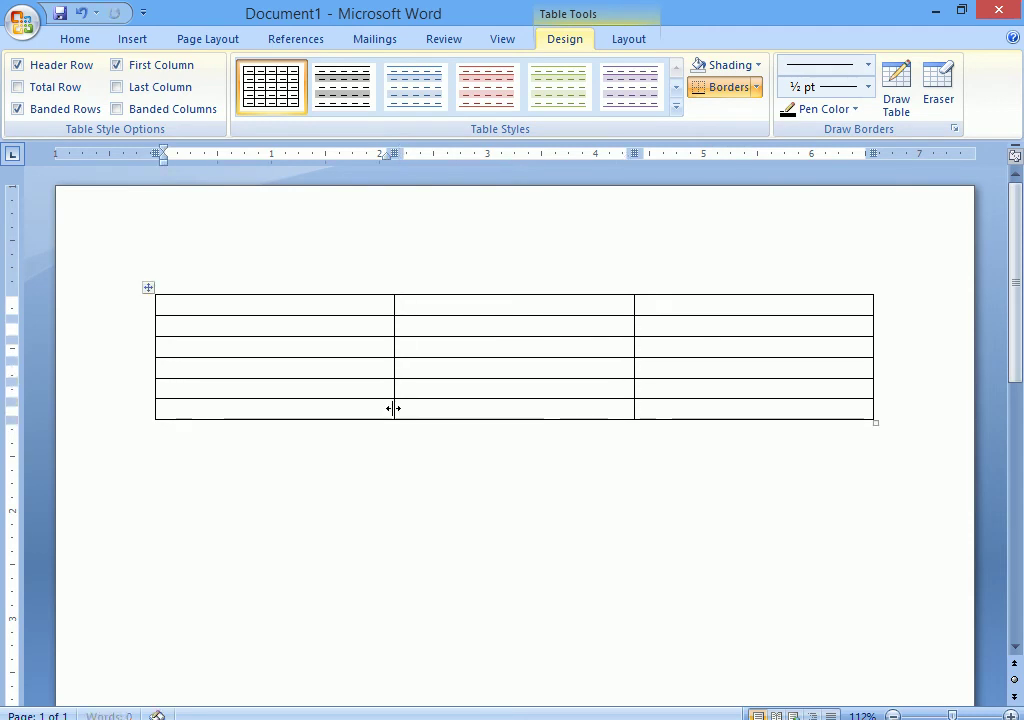
key("Tab")
key("Tab")
key("Tab")
key("Tab")
key("Tab")
key("Tab")
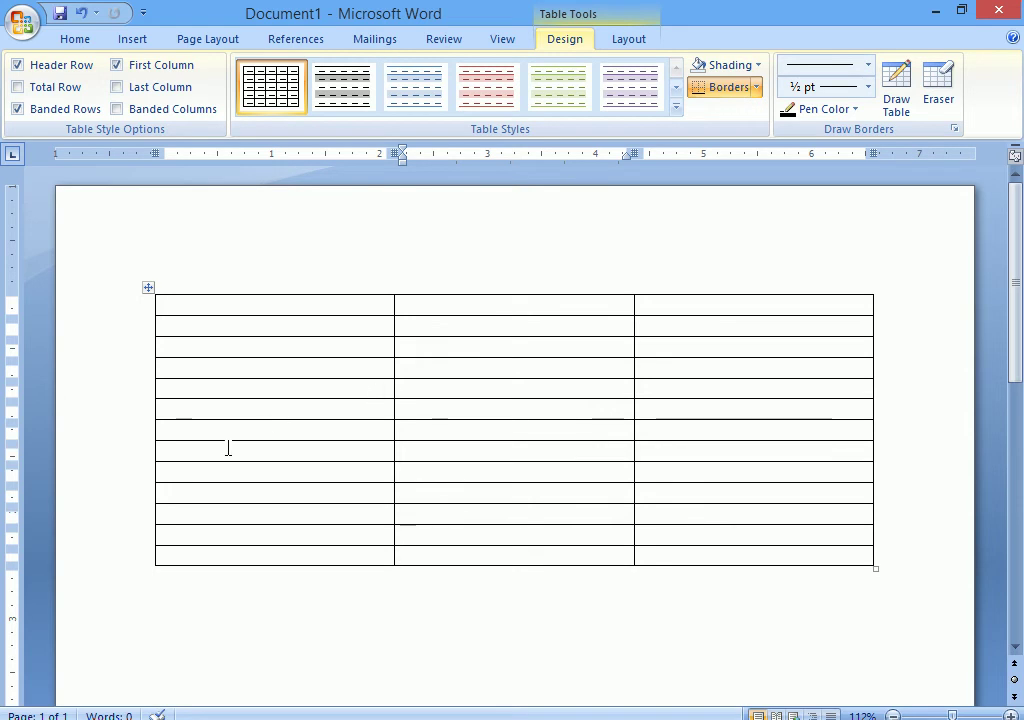
left_click(452, 657)
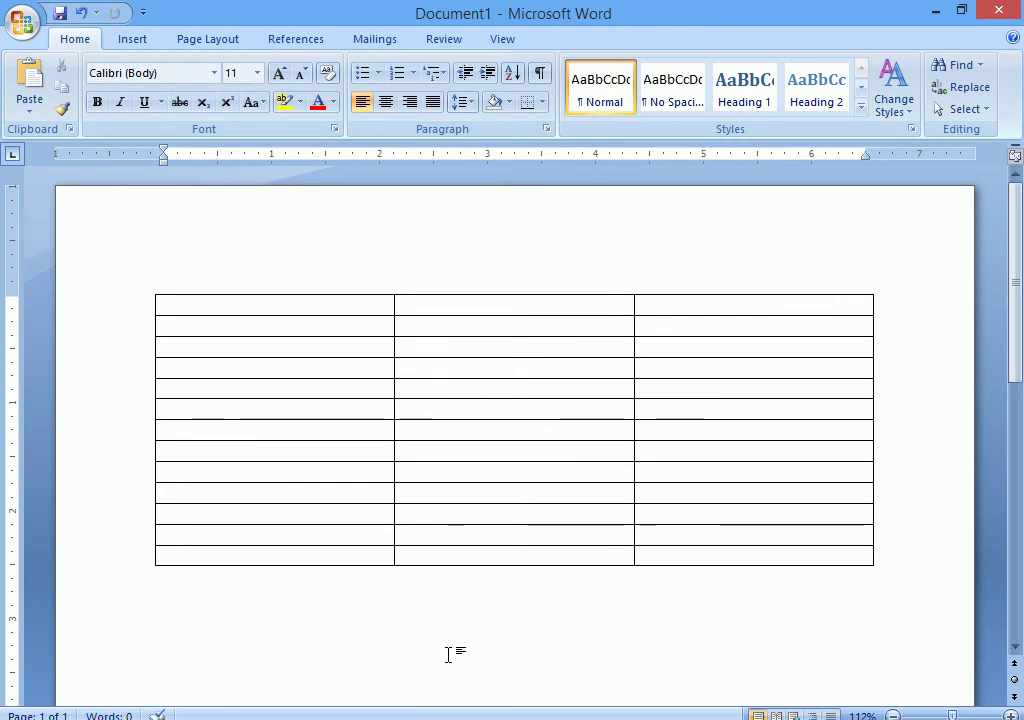
type("tab")
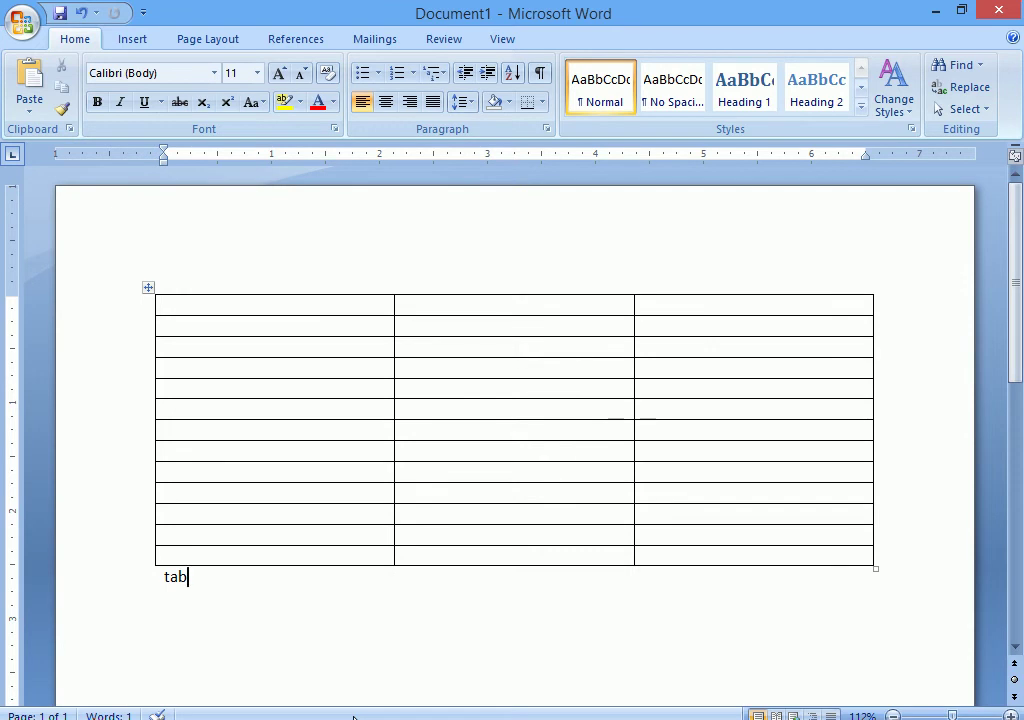
key("ctrl+F2")
left_click(346, 394)
left_click(340, 390)
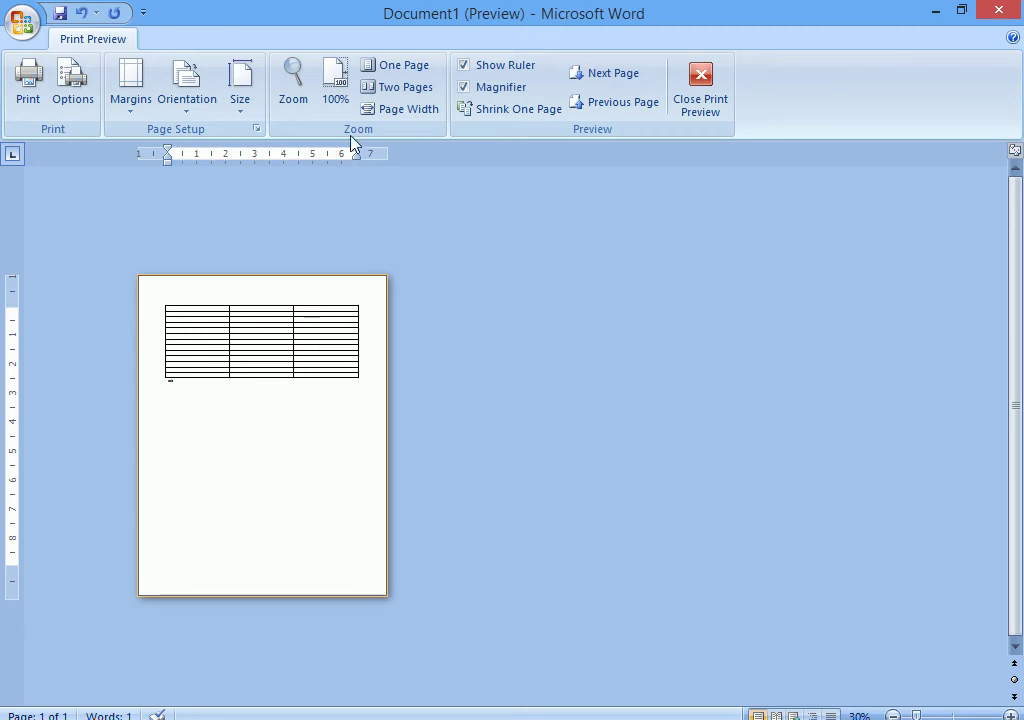
Set the page orientation to Landscape in Page Setup and apply it
left_click(256, 129)
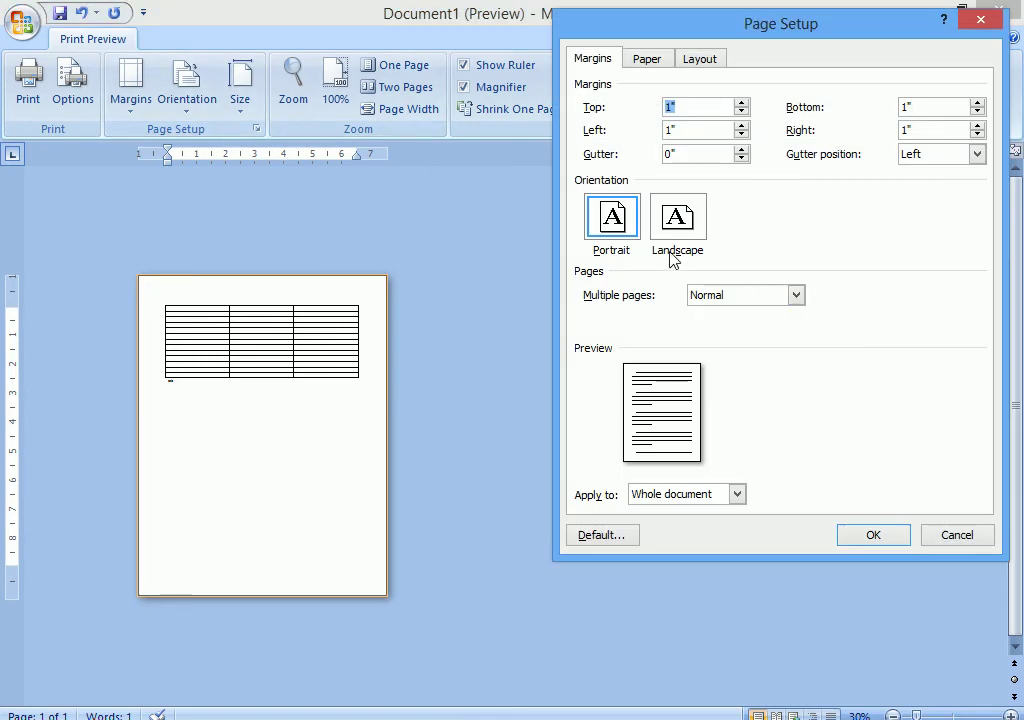
left_click(673, 255)
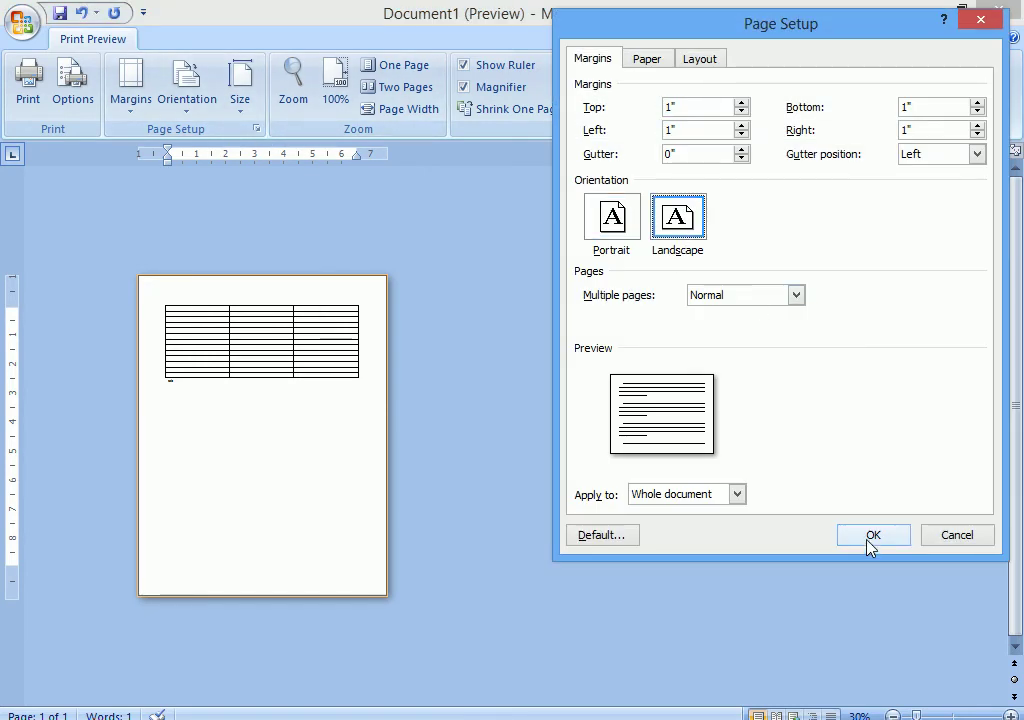
left_click(870, 540)
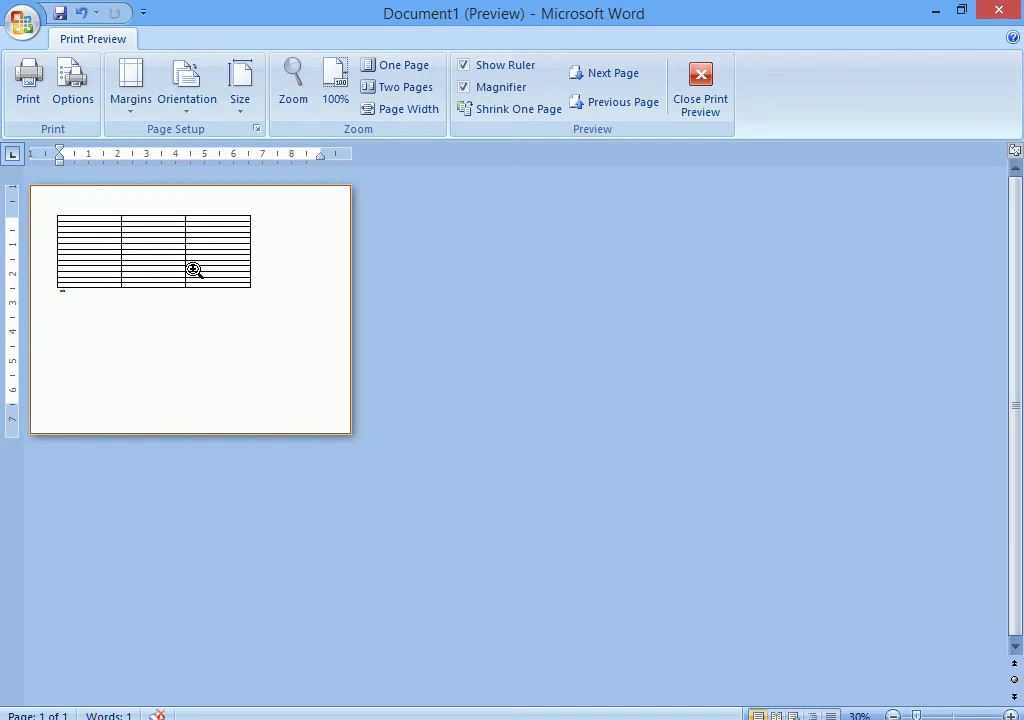
Try the orientation and Multiple pages options in Page Setup, cancel, and close Print Preview
left_click(257, 130)
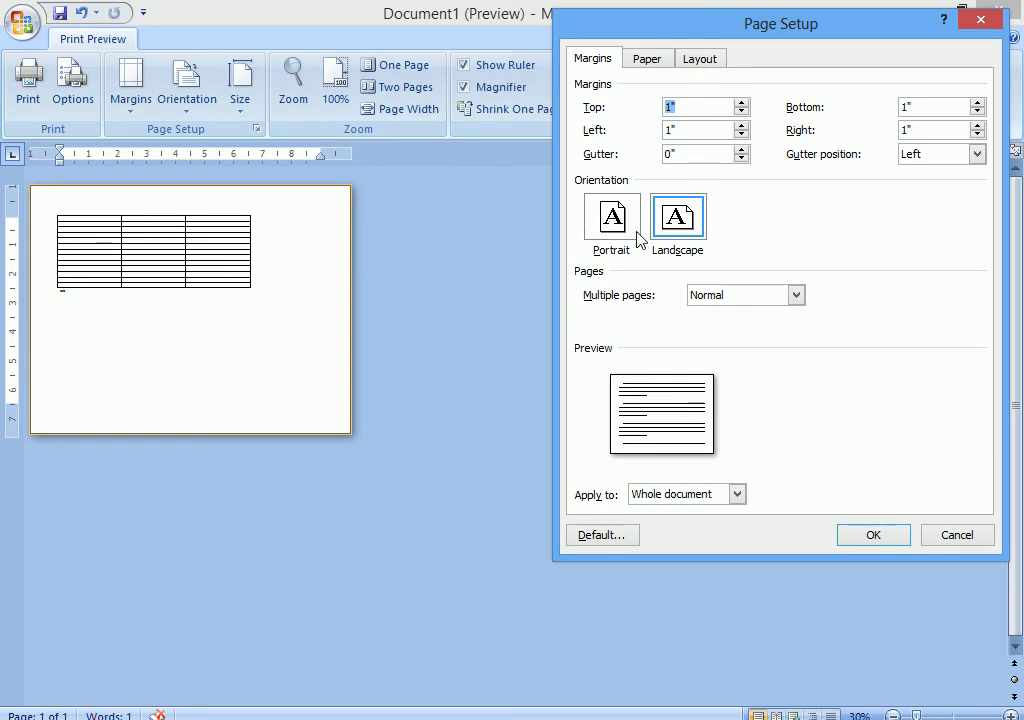
left_click(615, 225)
left_click(678, 225)
left_click(612, 212)
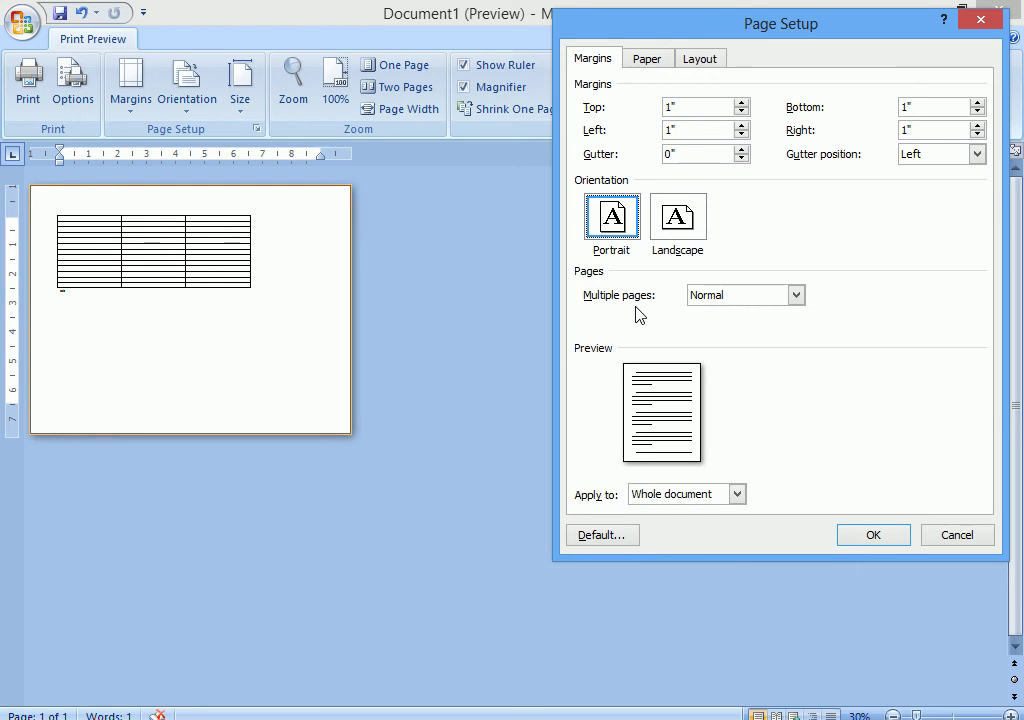
left_click(773, 294)
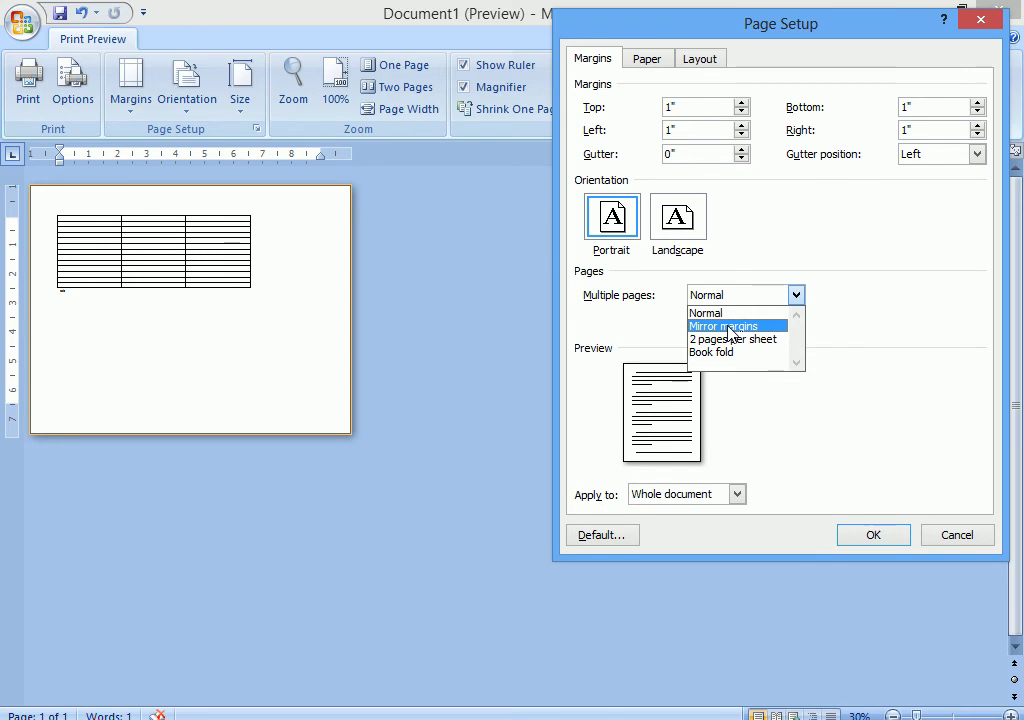
left_click(957, 535)
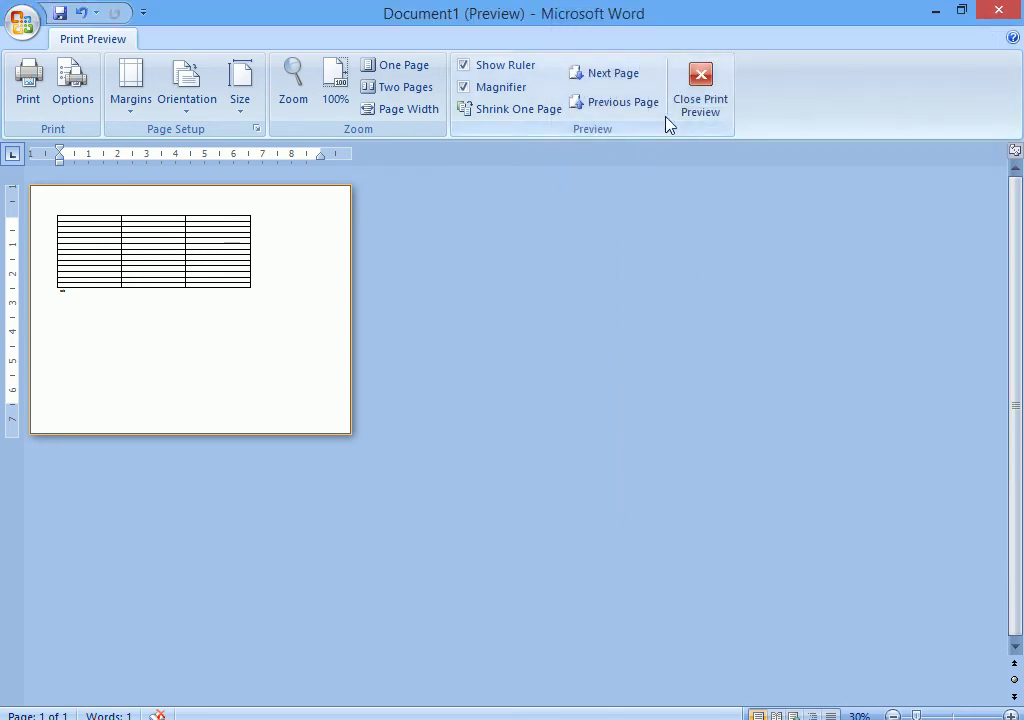
left_click(695, 100)
Below 'tab', insert a page break and add three paragraphs of sample text with =rand(3)
scroll(772, 281, "down", 3)
scroll(772, 283, "up", 2)
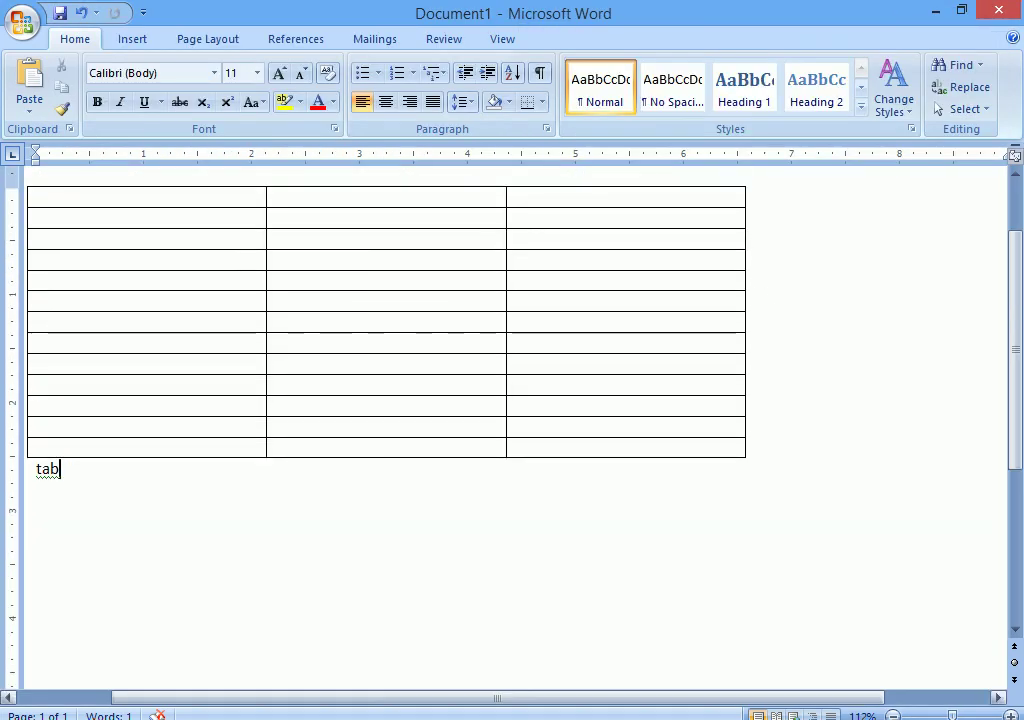
left_click_drag(624, 702, 512, 705)
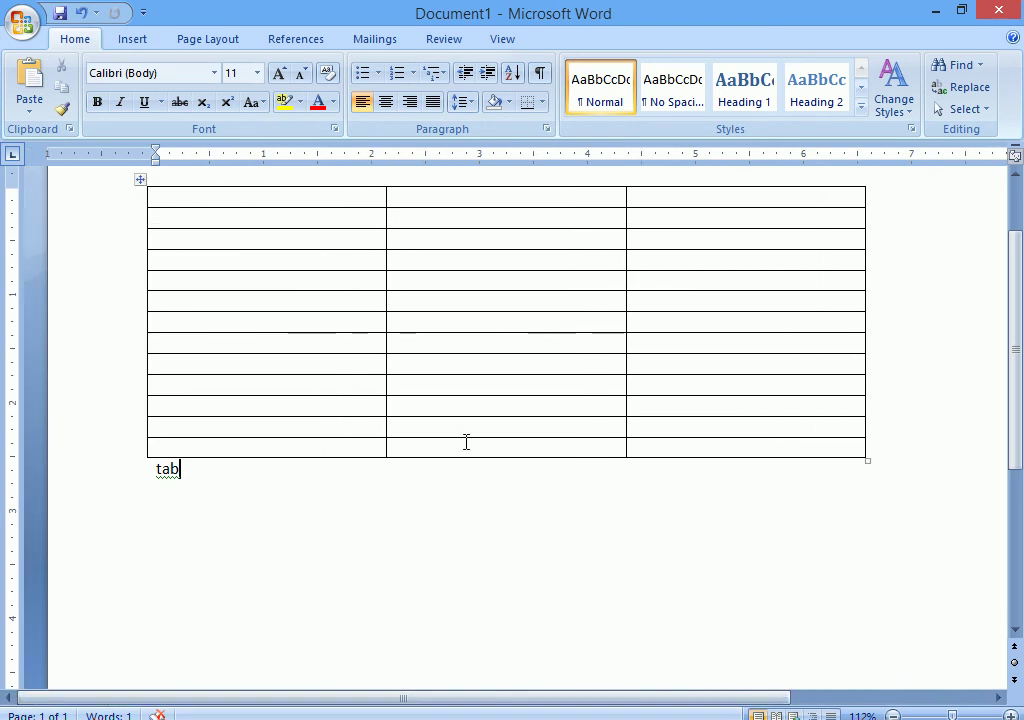
scroll(471, 434, "down", 6)
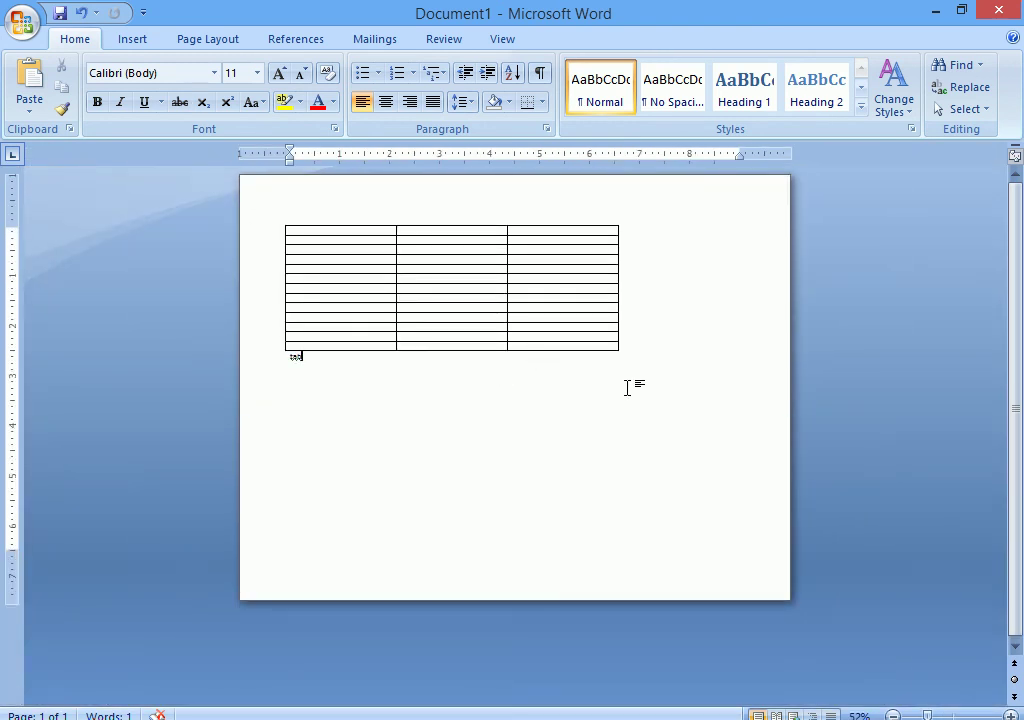
key("Return")
key("ctrl+Return")
scroll(338, 363, "down", 1)
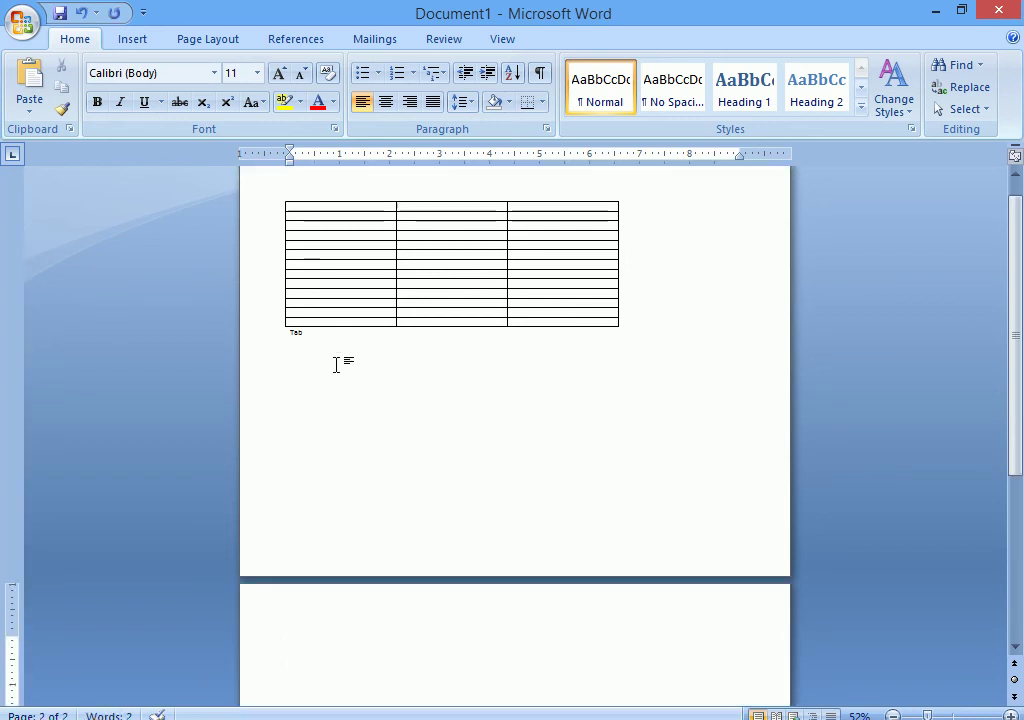
scroll(338, 365, "down", 2)
scroll(338, 365, "down", 2)
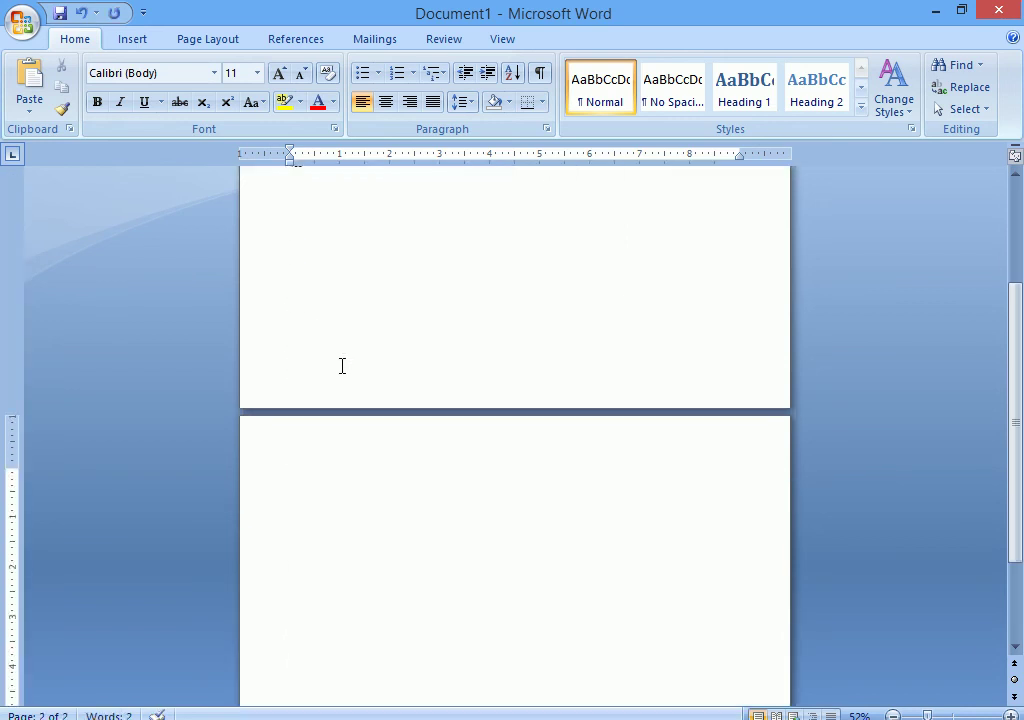
type("=rand(3)")
key("Return")
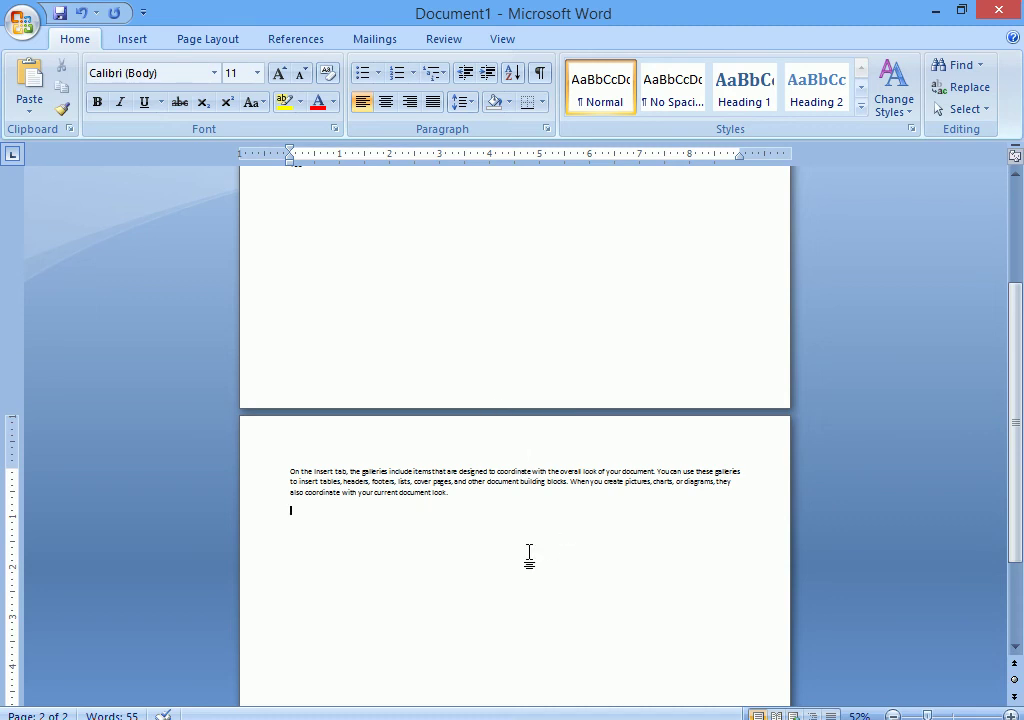
scroll(525, 550, "down", 2)
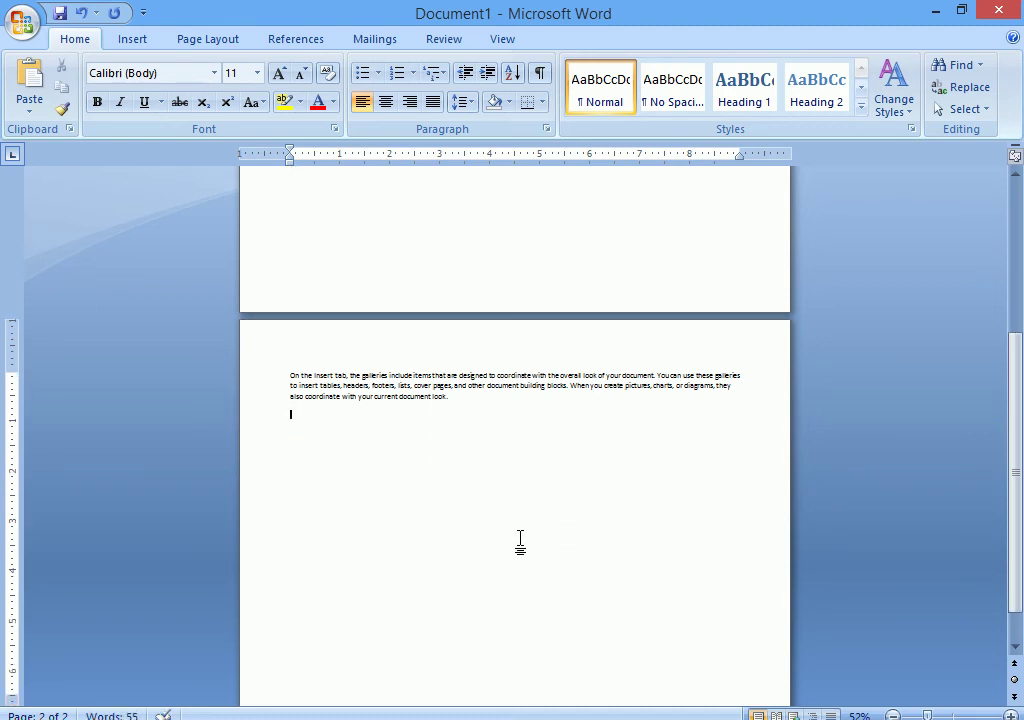
On a new page, insert a three-column table
key("ctrl+Return")
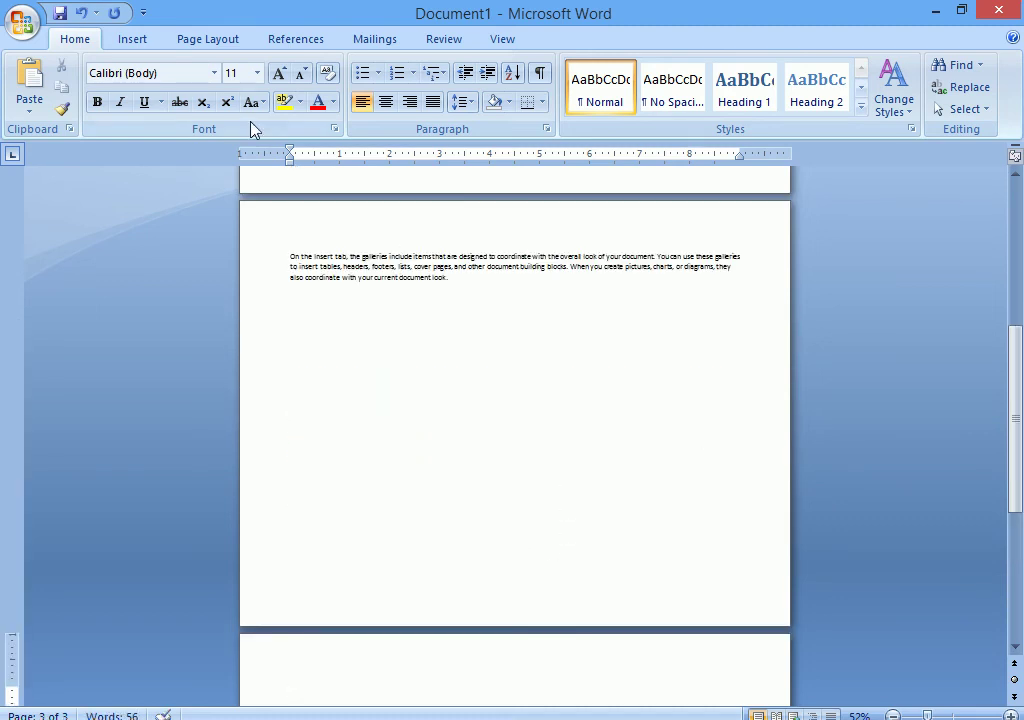
left_click(127, 38)
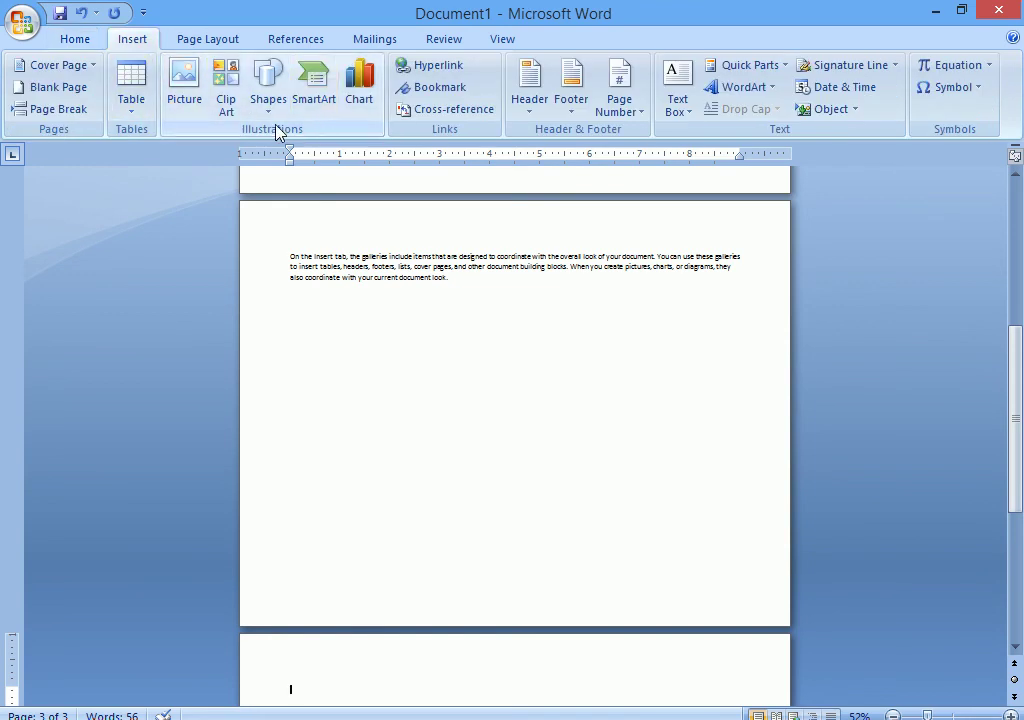
left_click(135, 112)
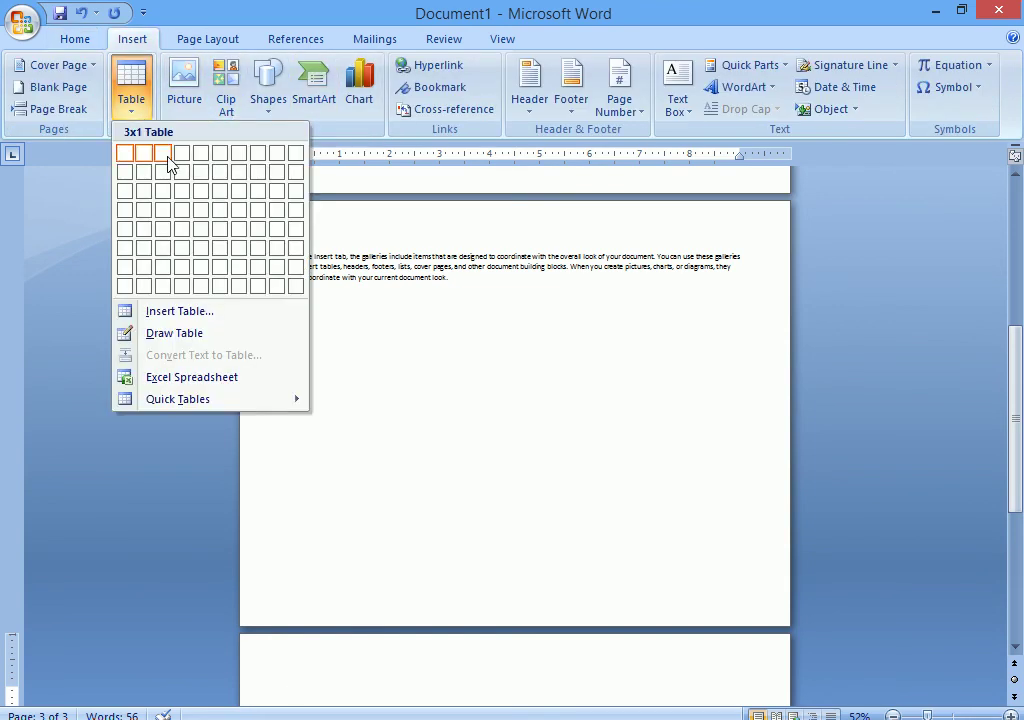
left_click(160, 188)
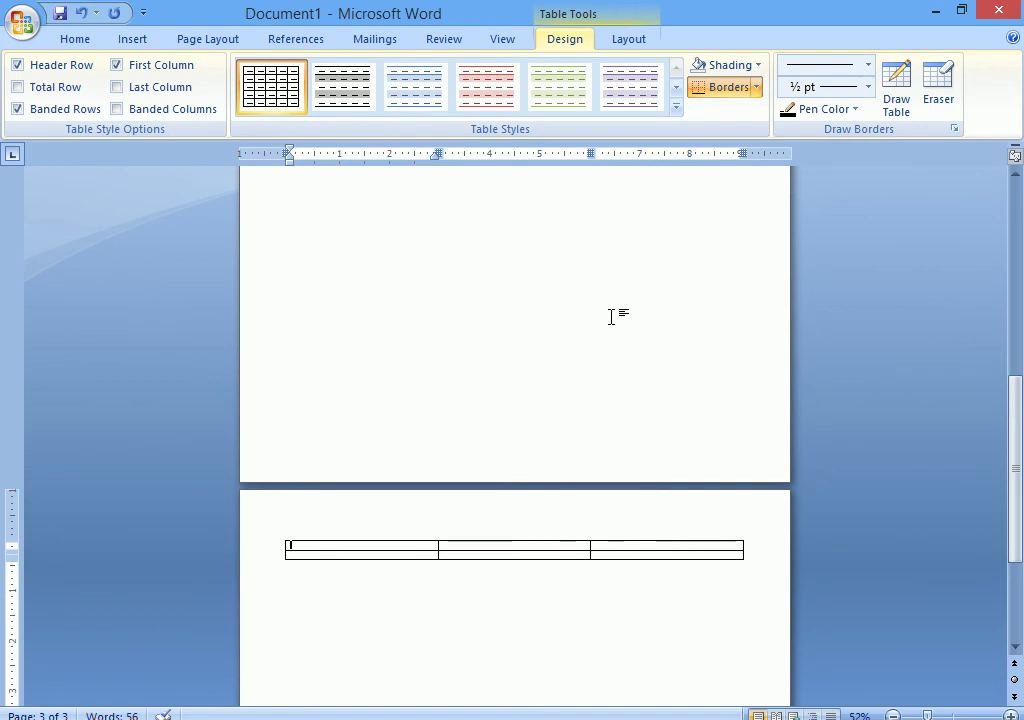
left_click(660, 630)
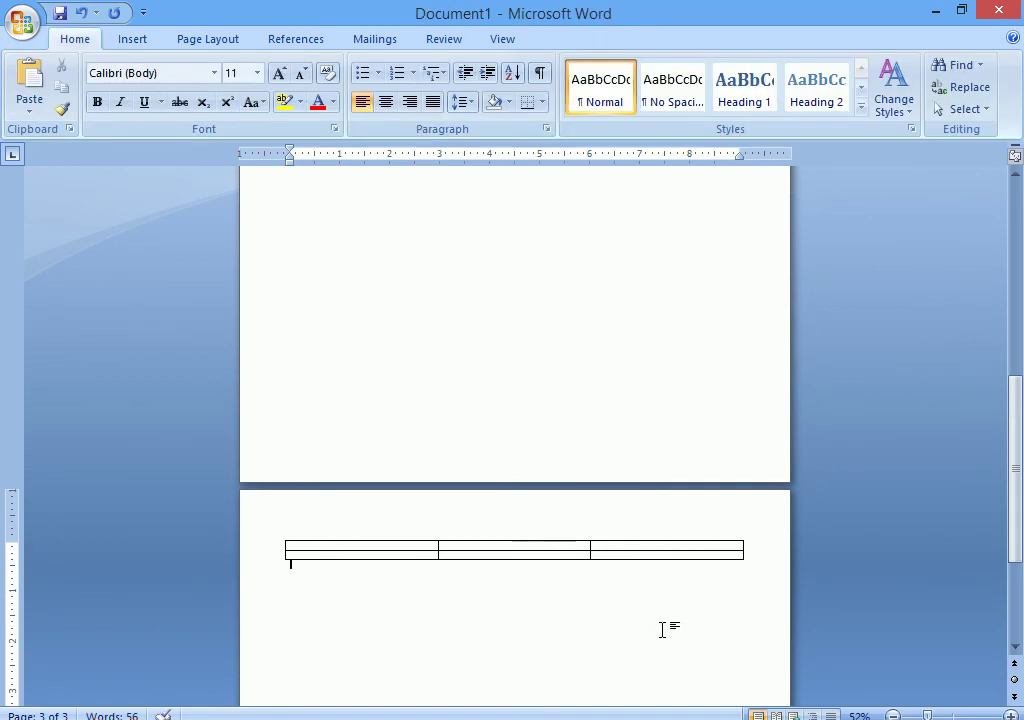
Add another page of =rand() sample text and preview all pages
key("ctrl+Return")
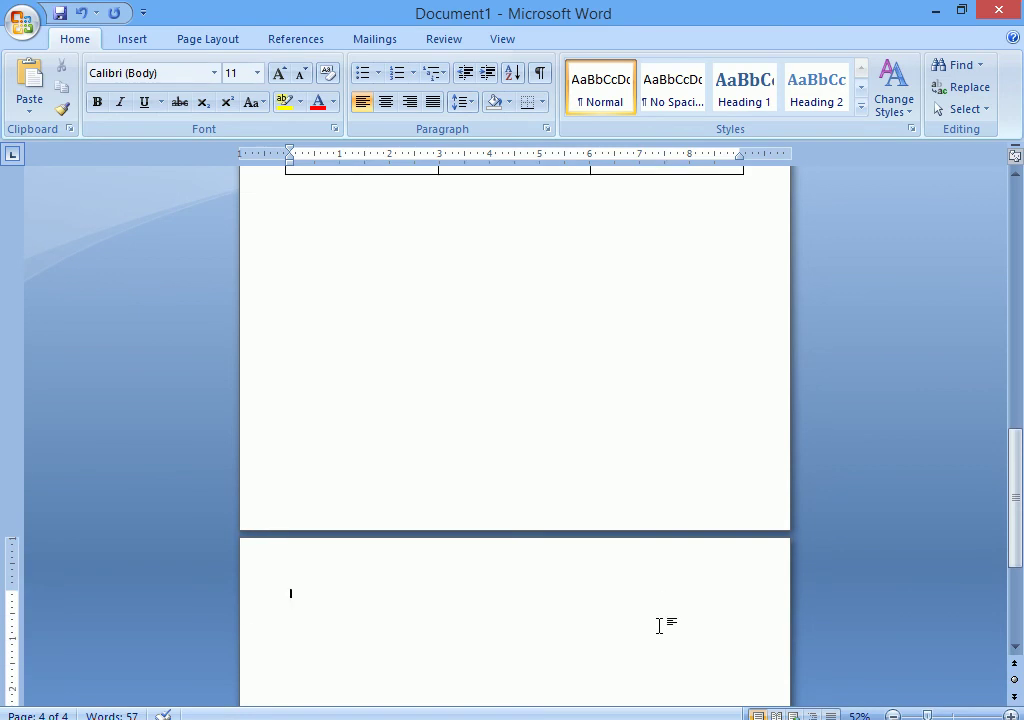
type("=rand()")
key("Return")
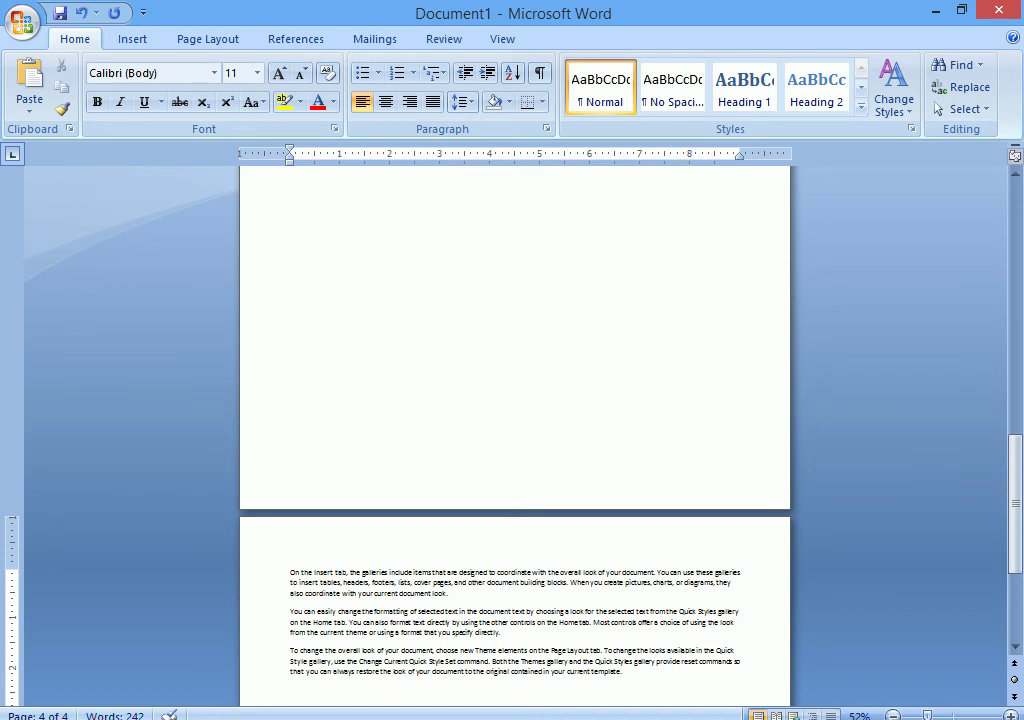
key("ctrl+F2")
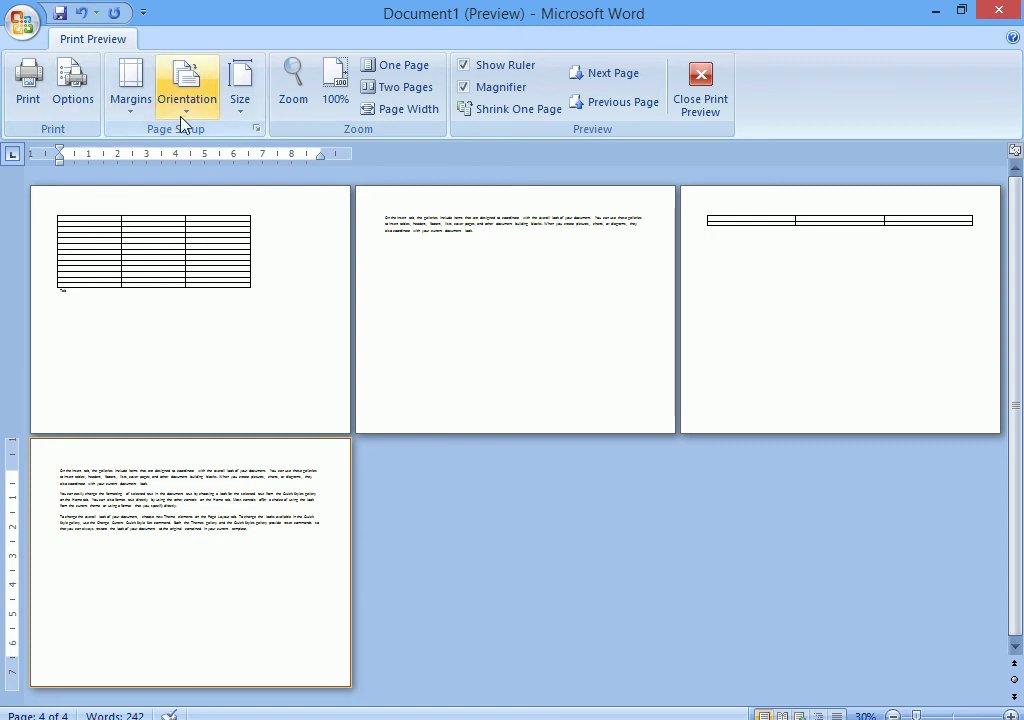
Change Page Setup orientation to Portrait so all four previewed pages are portrait
left_click(256, 130)
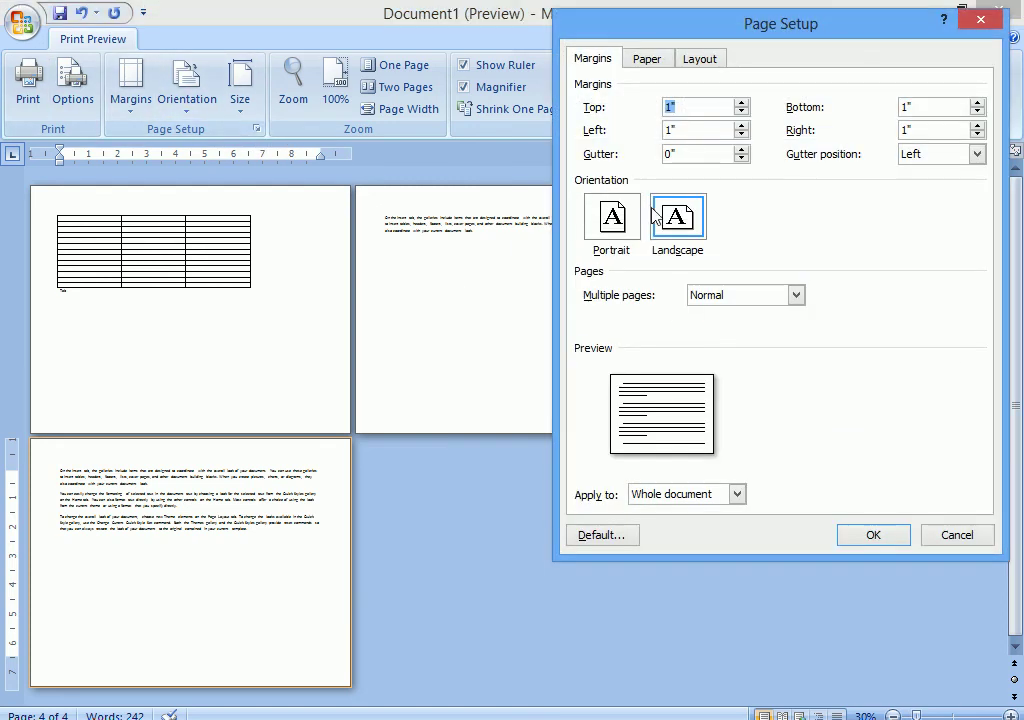
left_click(613, 225)
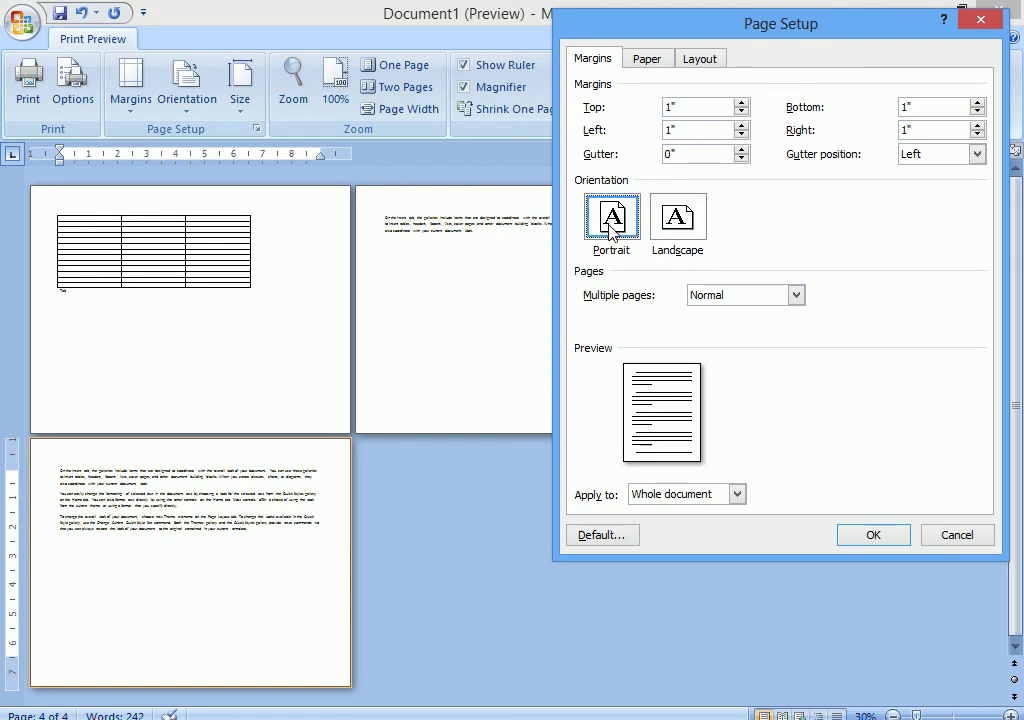
left_click(884, 542)
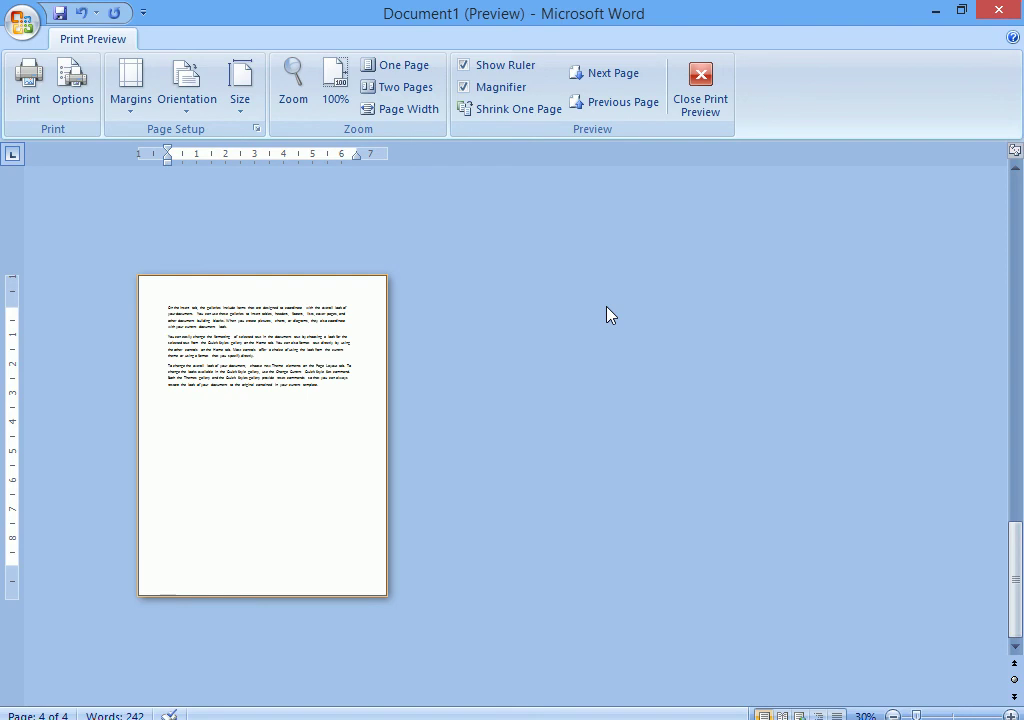
scroll(609, 315, "down", 2)
scroll(605, 316, "up", 2)
scroll(601, 318, "down", 1)
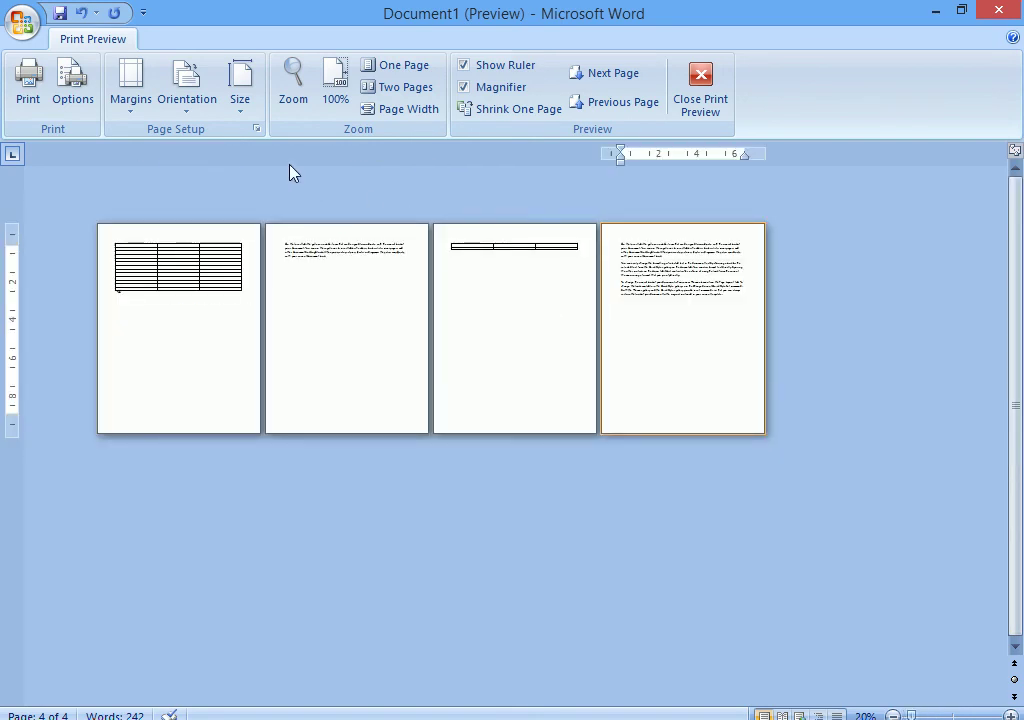
Set Multiple pages to Mirror margins, briefly trying Normal before choosing Mirror margins again
left_click(257, 129)
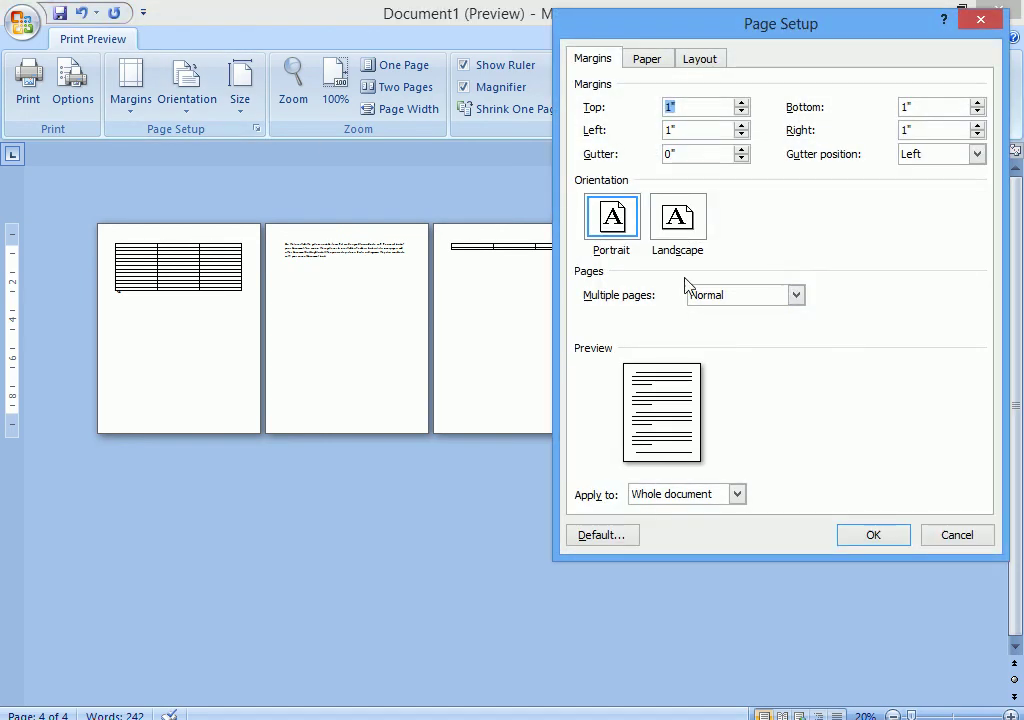
left_click(705, 295)
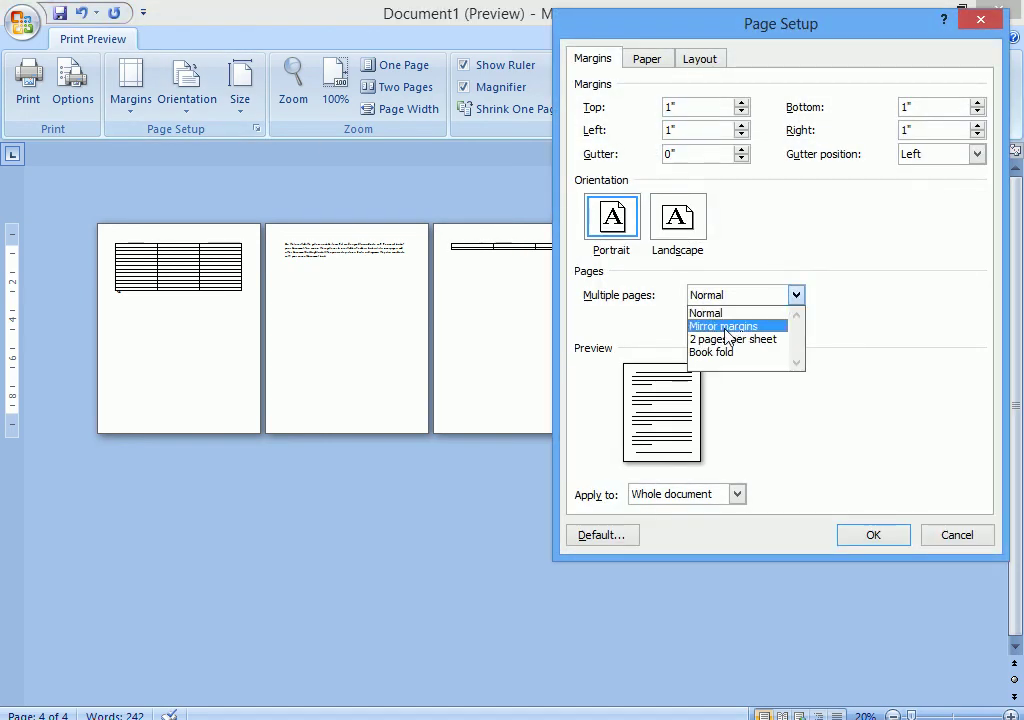
left_click(725, 330)
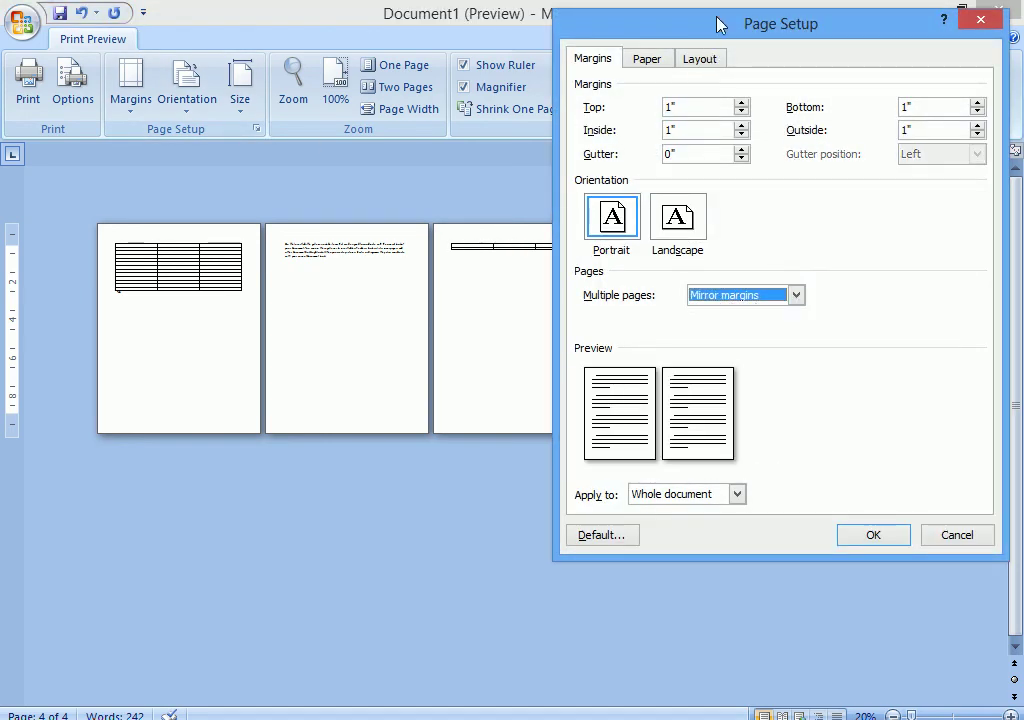
mouse_move(702, 23)
left_mouse_down()
mouse_move(700, 69)
mouse_move(725, 148)
left_mouse_up()
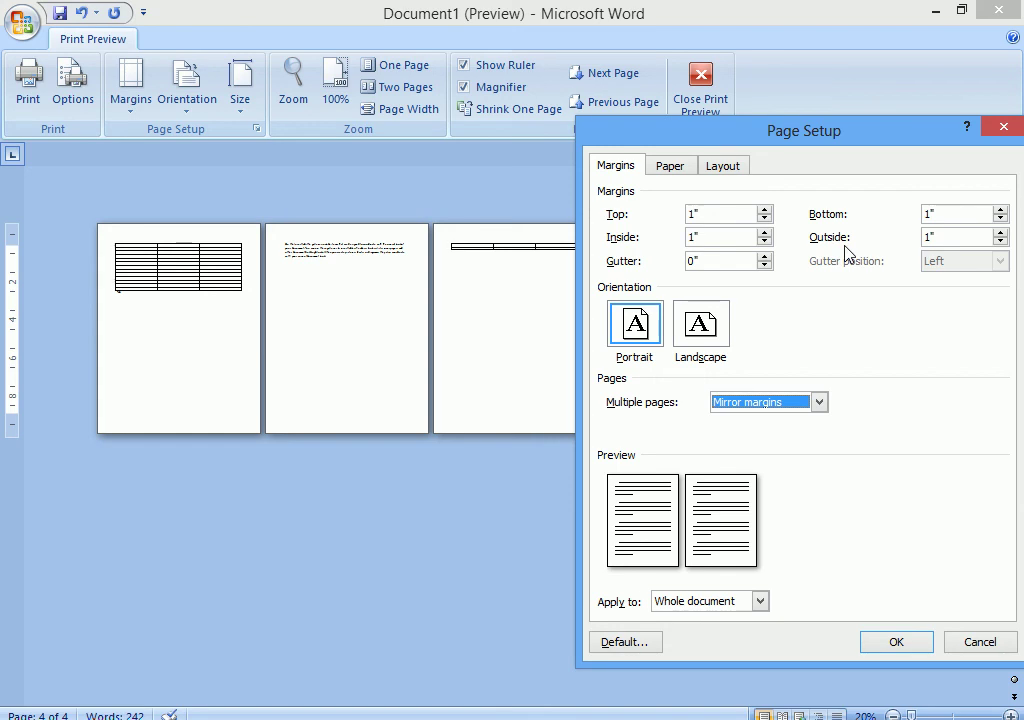
left_click(754, 404)
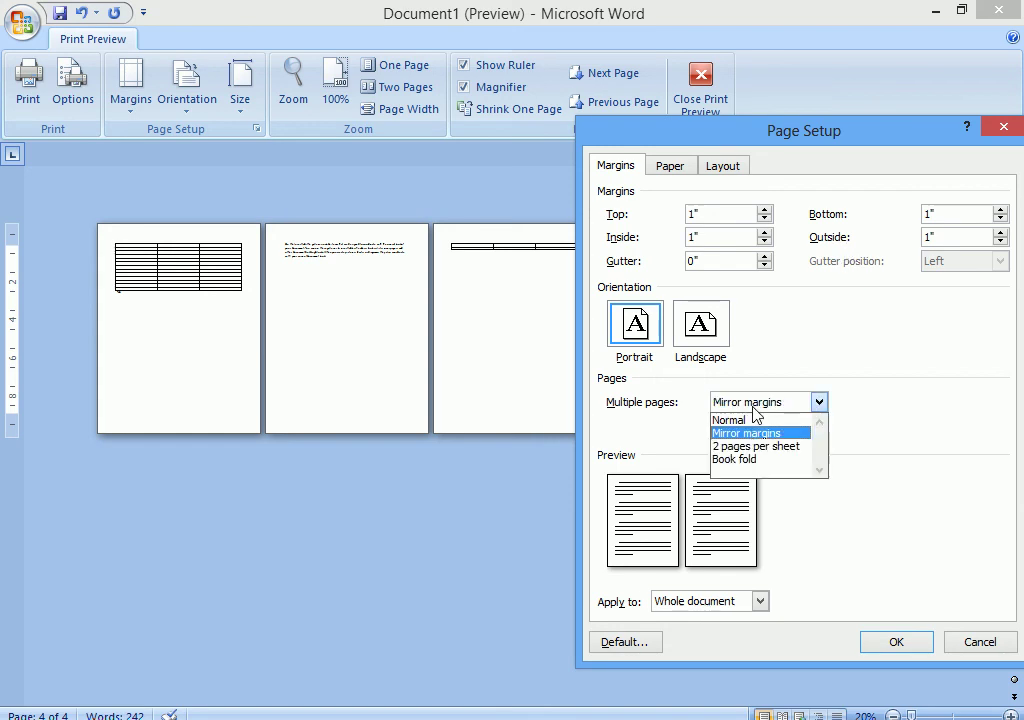
left_click(754, 421)
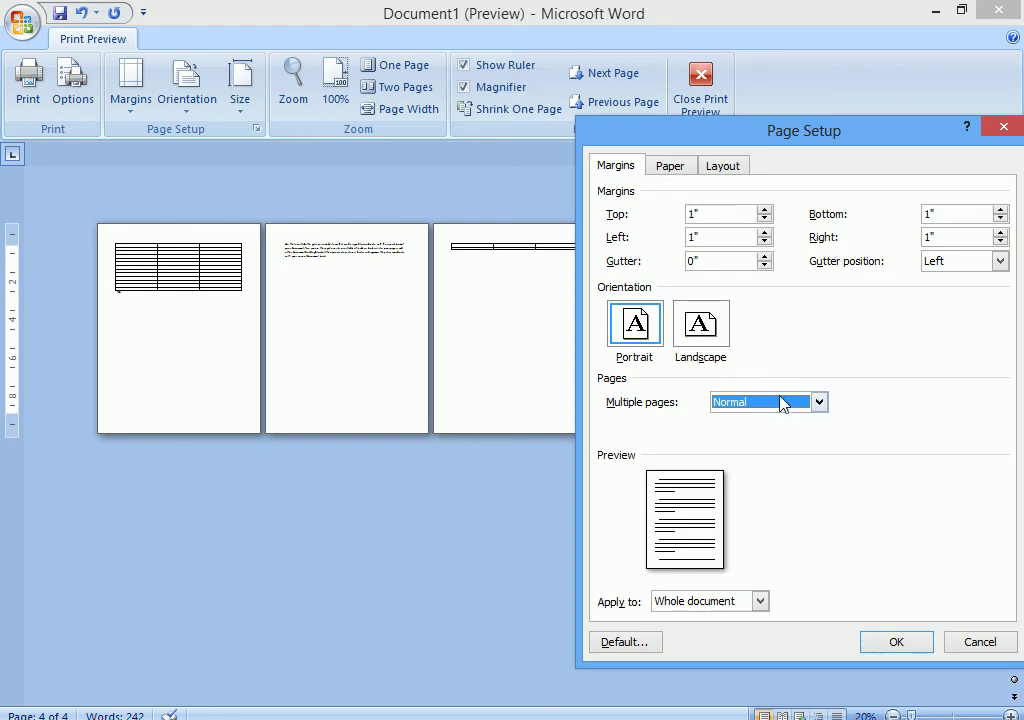
left_click(718, 403)
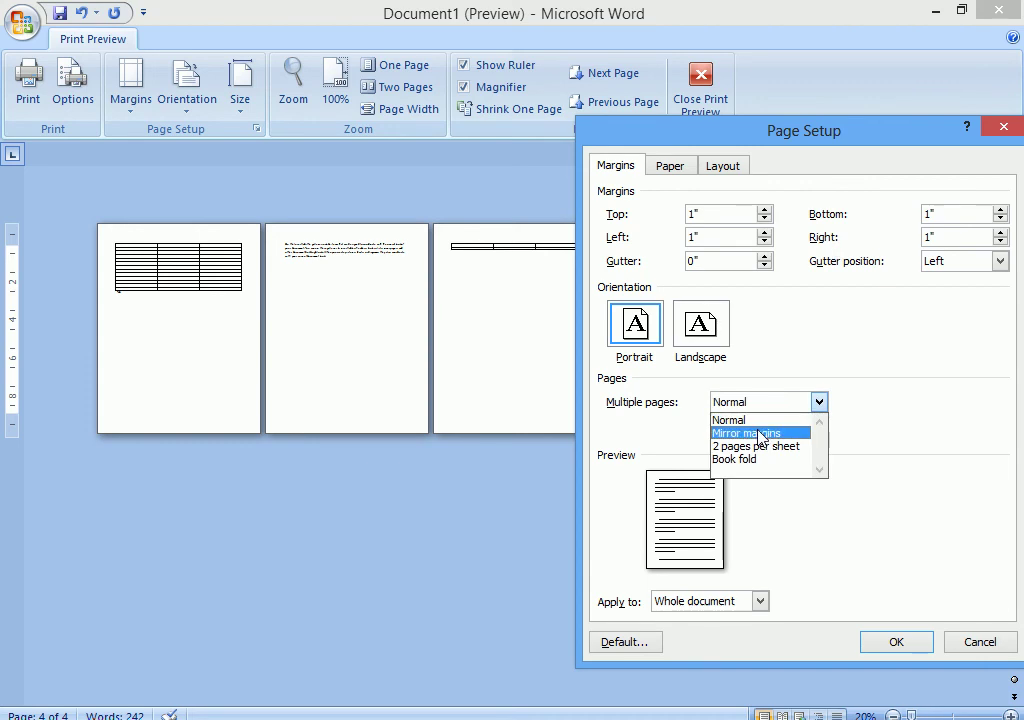
left_click(761, 434)
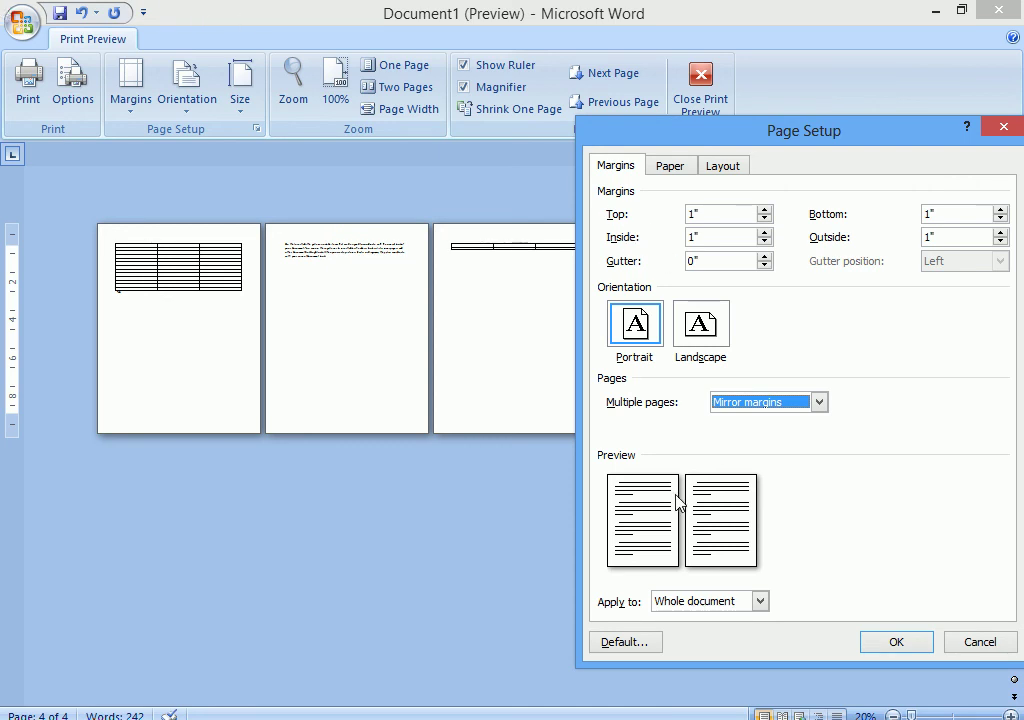
Raise the inside margin with its spinner up to 2.5"
left_click(765, 232)
left_click(765, 232)
left_click(765, 232)
left_click(765, 232)
left_click(765, 232)
left_click(765, 232)
left_click(765, 232)
left_click(765, 232)
left_click(765, 232)
left_click(765, 232)
left_click(765, 232)
left_click(765, 232)
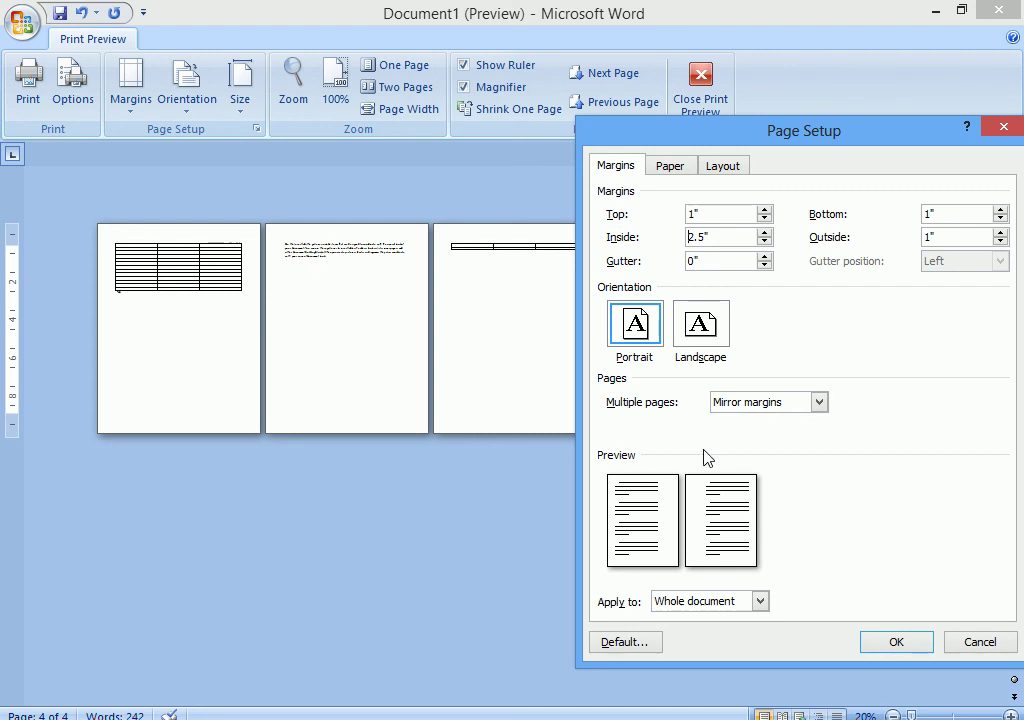
Set the top margin to 0.9" and bring the inside margin down to 1.1"
key("alt+t")
key("Down")
left_click(765, 242)
left_click(765, 242)
left_click(765, 242)
left_click(765, 242)
left_click(765, 242)
left_click(764, 242)
double_click(764, 242)
double_click(764, 242)
double_click(764, 242)
double_click(764, 242)
Adjust the outside margin spinner, leaving outside at 1", and move the dialog back right
left_click_drag(724, 128, 435, 93)
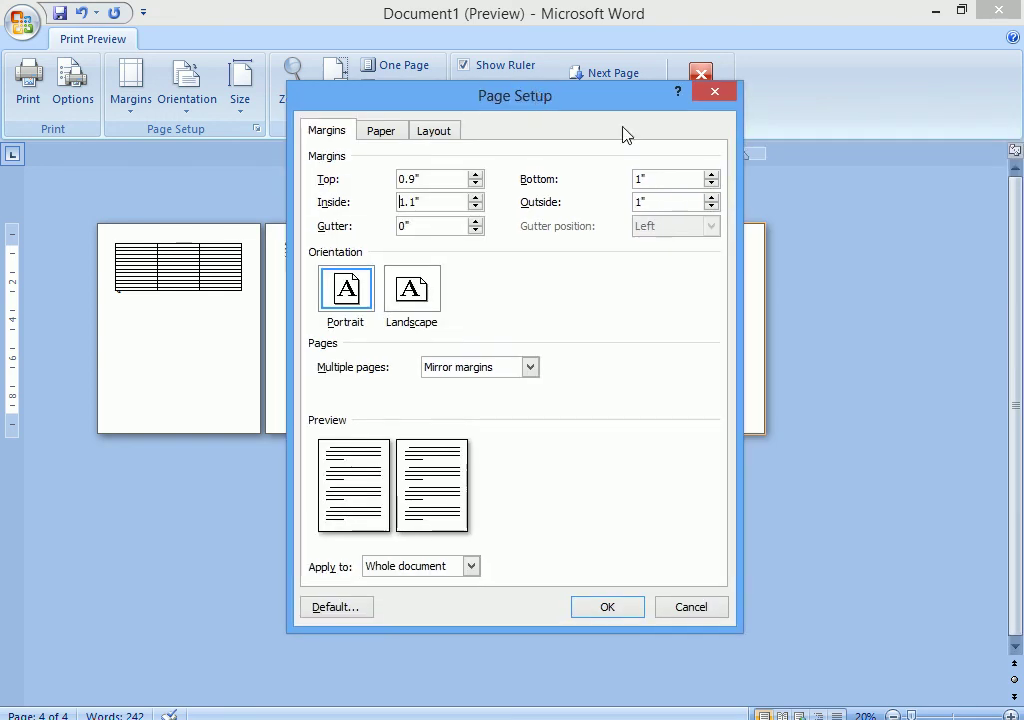
left_click(711, 197)
left_click_drag(711, 199, 713, 209)
left_click(713, 209)
left_click_drag(617, 105, 849, 80)
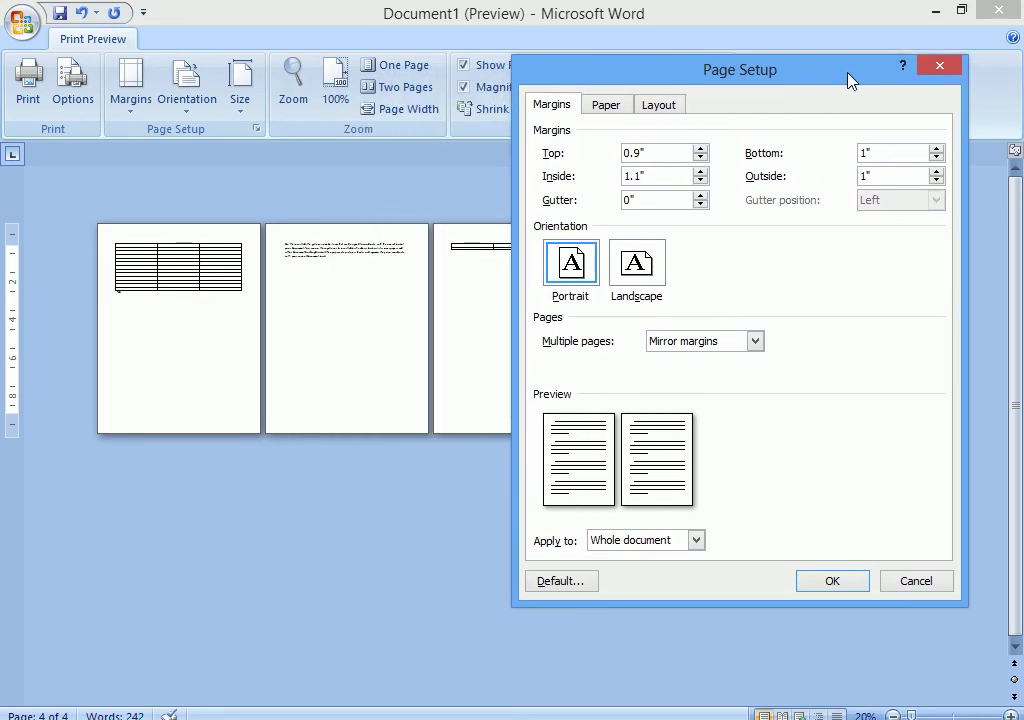
Apply 2 pages per sheet under Multiple pages with OK, then reopen Page Setup
left_click(717, 344)
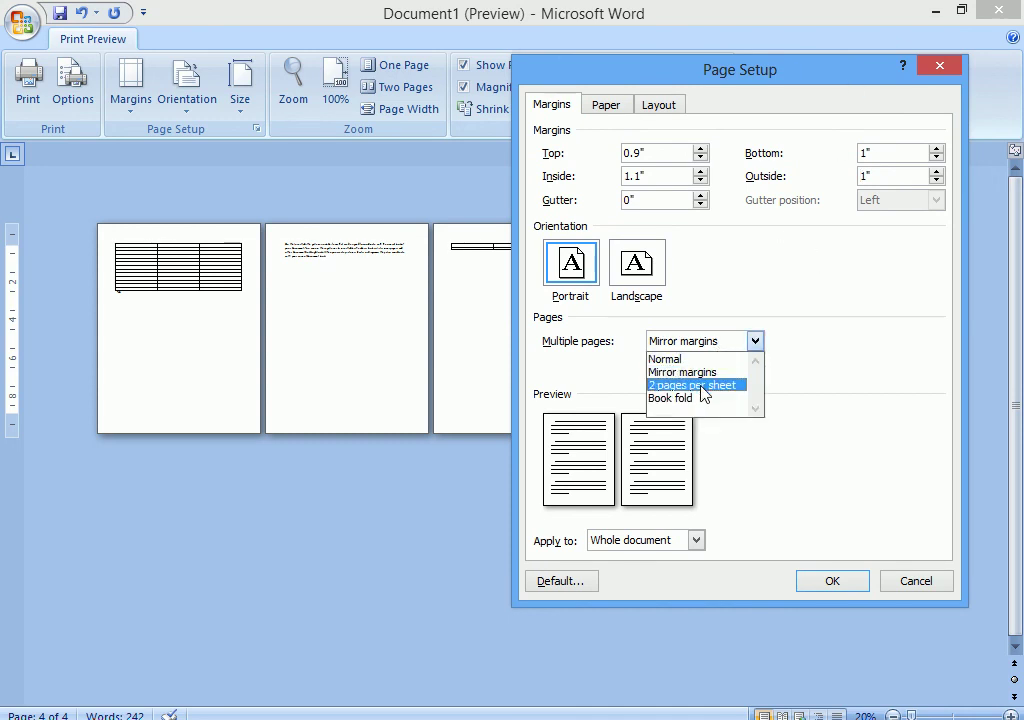
left_click(703, 386)
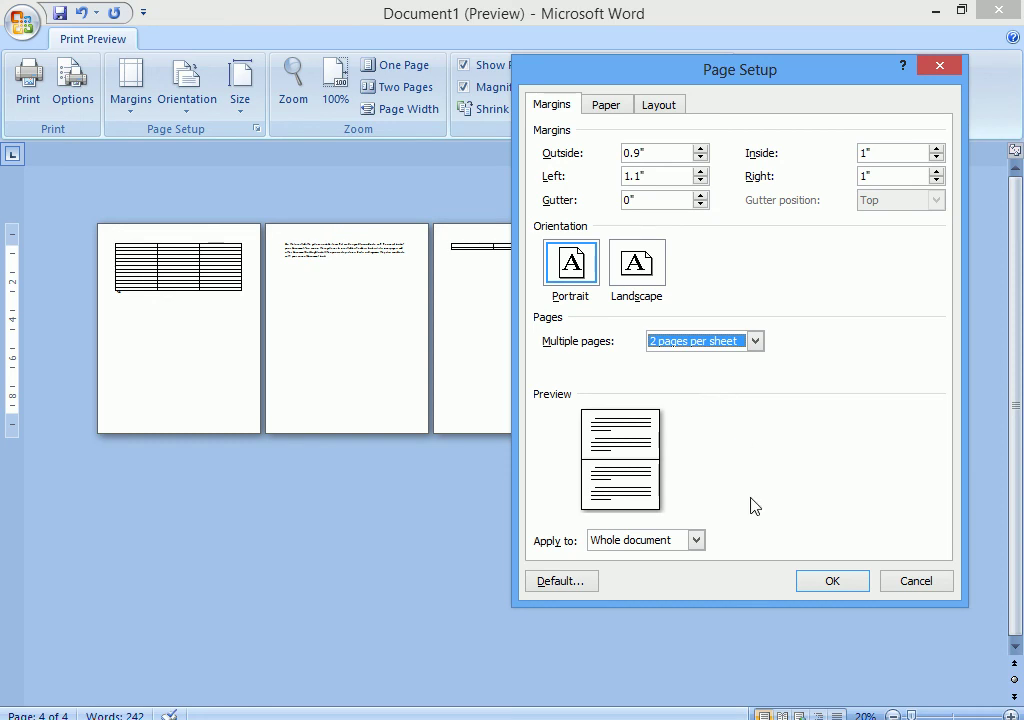
left_click(810, 590)
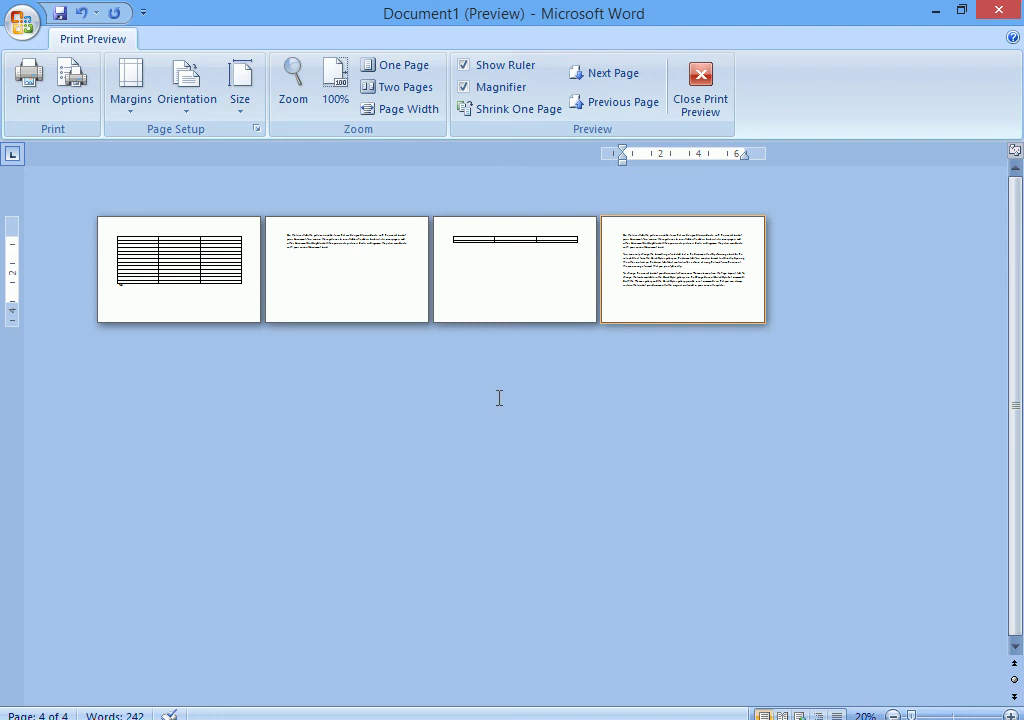
left_click(256, 129)
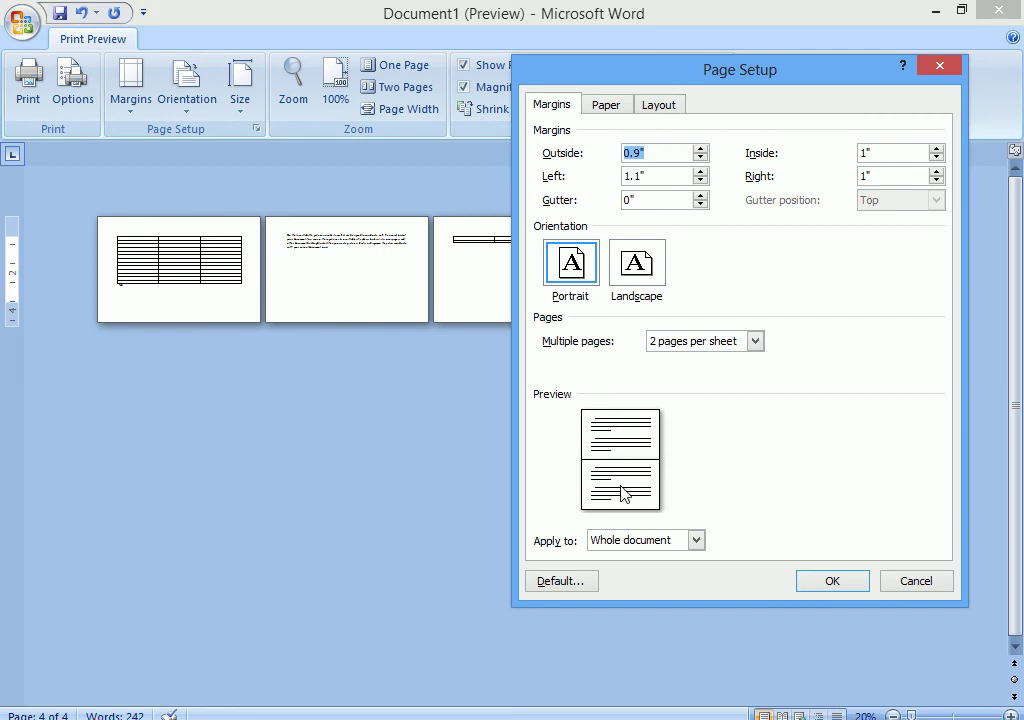
Choose Book fold and set sheets per booklet to 4, then 8
left_click(711, 346)
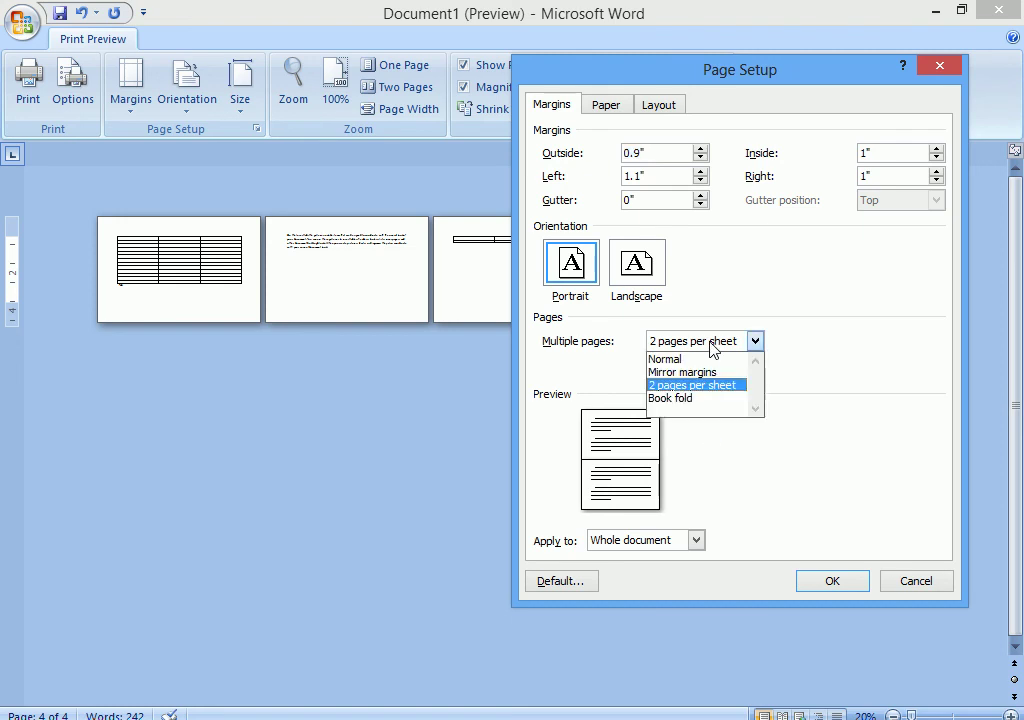
left_click(672, 400)
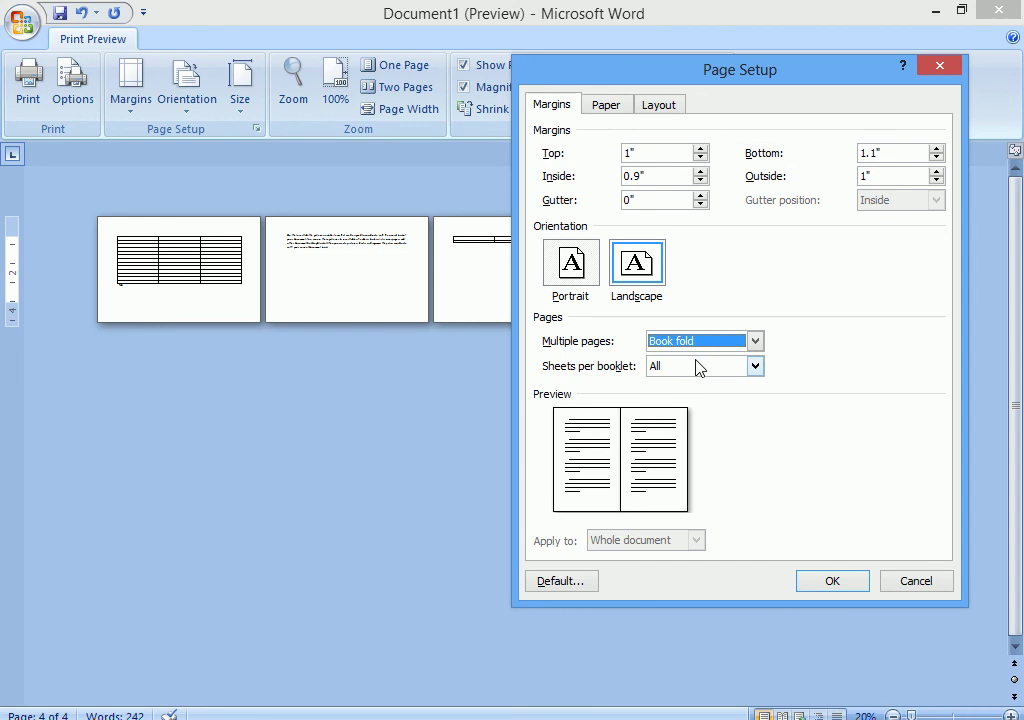
left_click(697, 366)
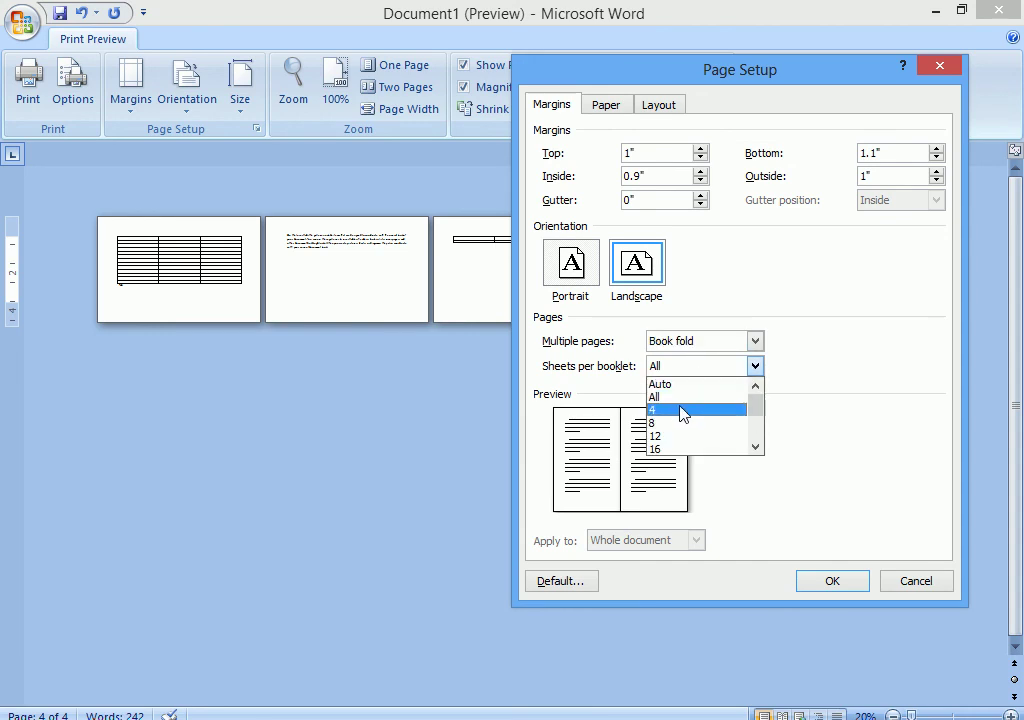
left_click(683, 411)
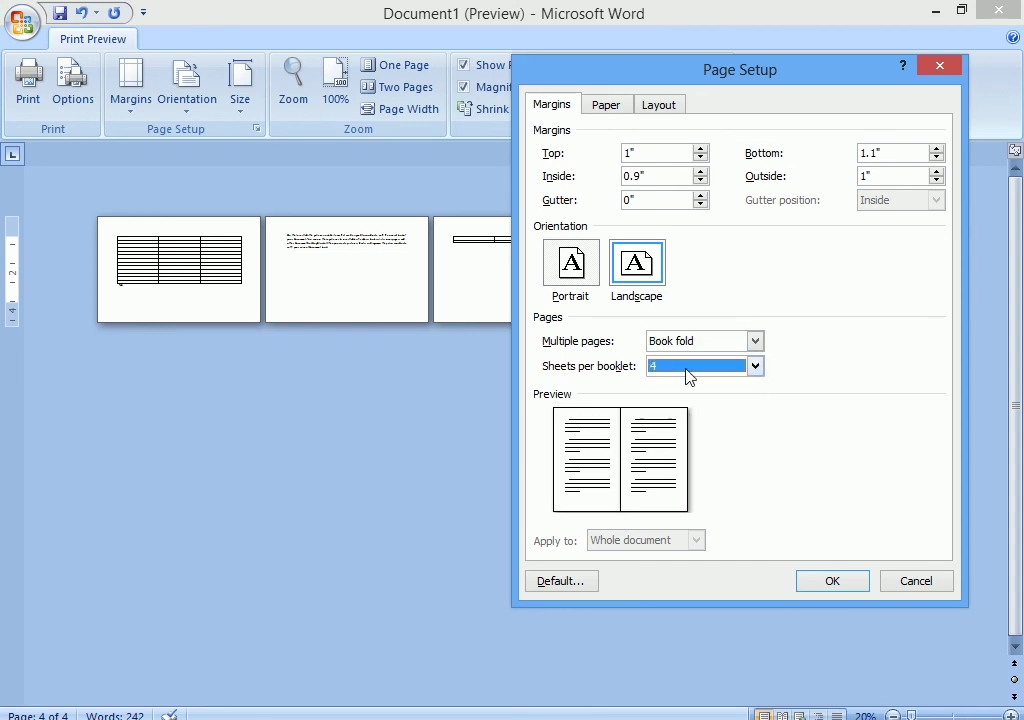
left_click(688, 368)
left_click(680, 424)
Try 40 sheets per booklet, then settle on 4 and apply the Book fold settings
left_click(755, 366)
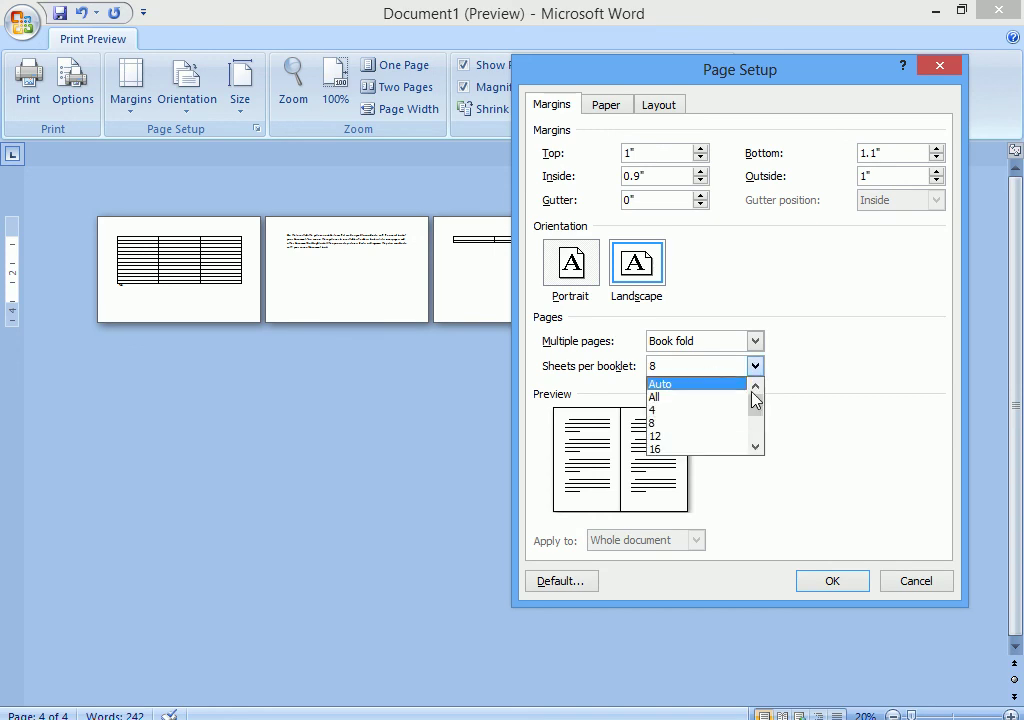
left_click_drag(757, 408, 743, 460)
left_click(661, 450)
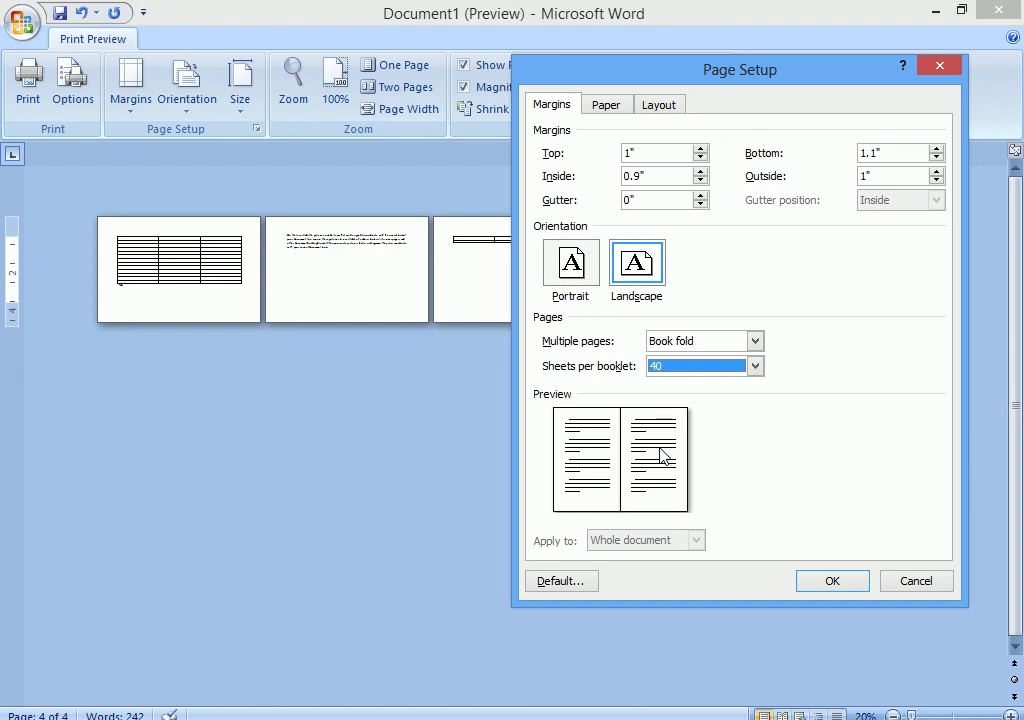
left_click(704, 367)
left_click_drag(760, 430, 765, 402)
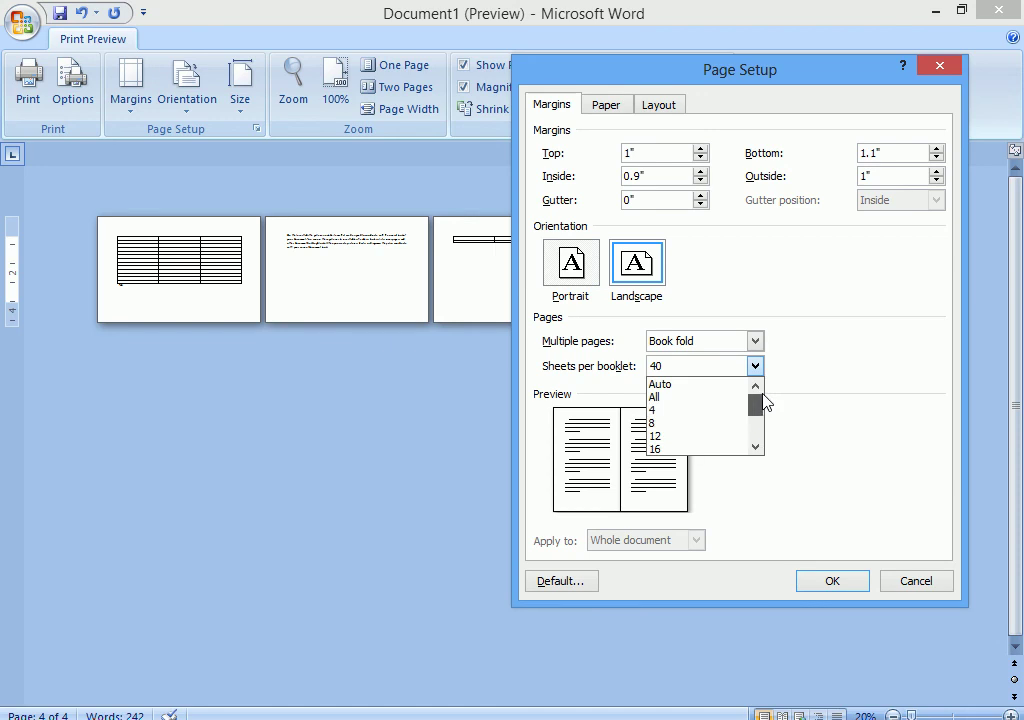
left_click(706, 420)
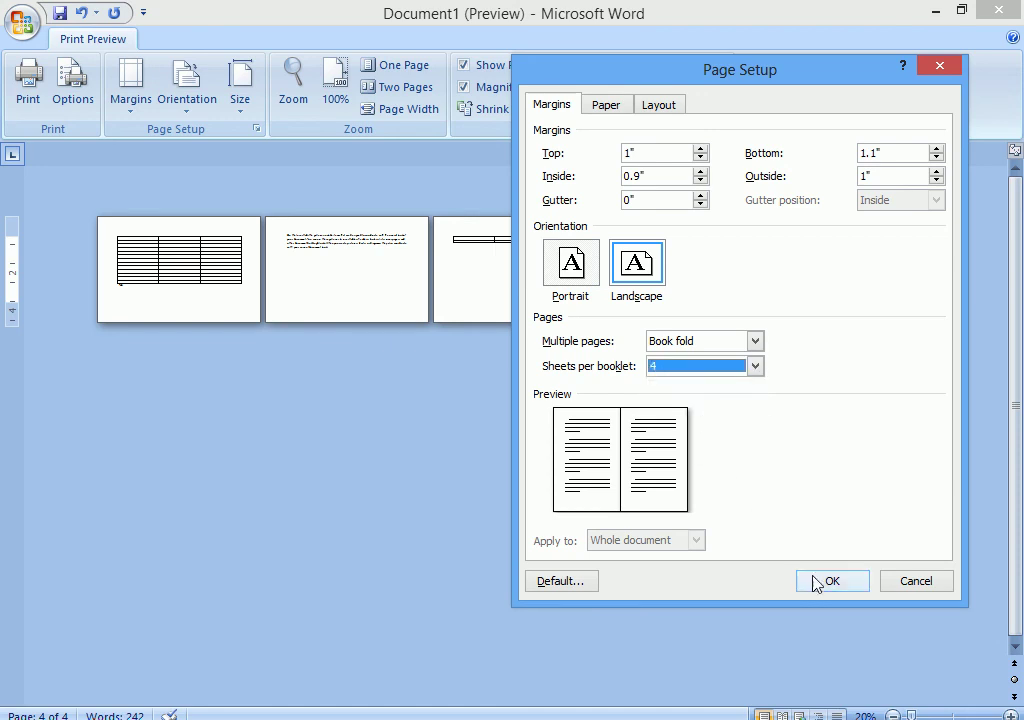
left_click(816, 582)
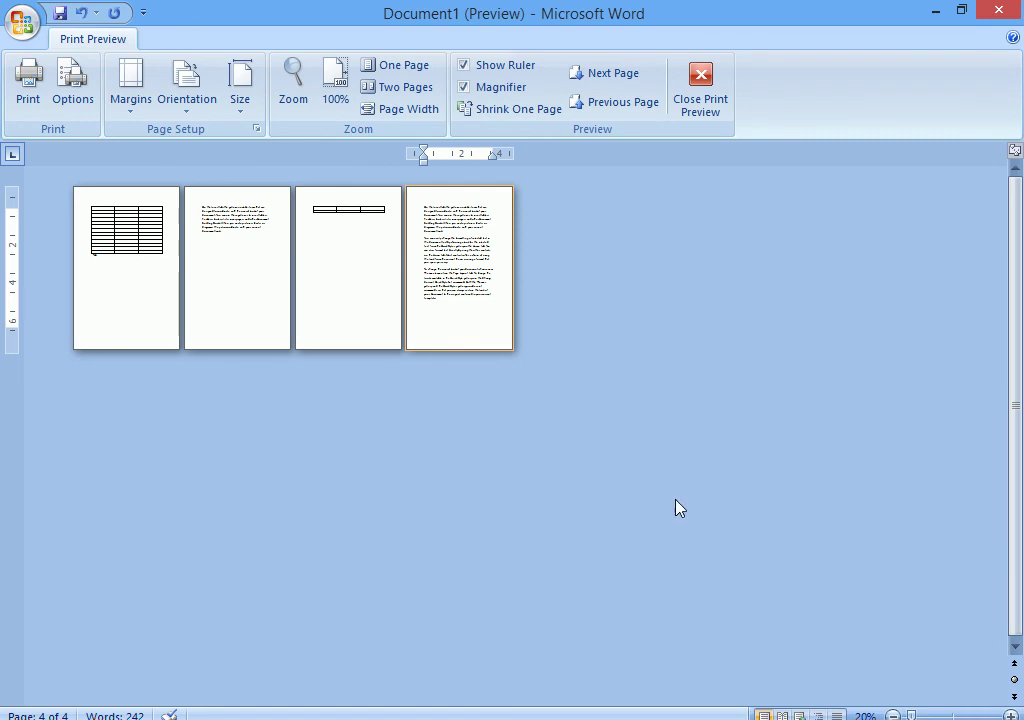
Zoom in on page 4 at 100%, scroll through it, then zoom back out to all four pages
left_click(463, 273)
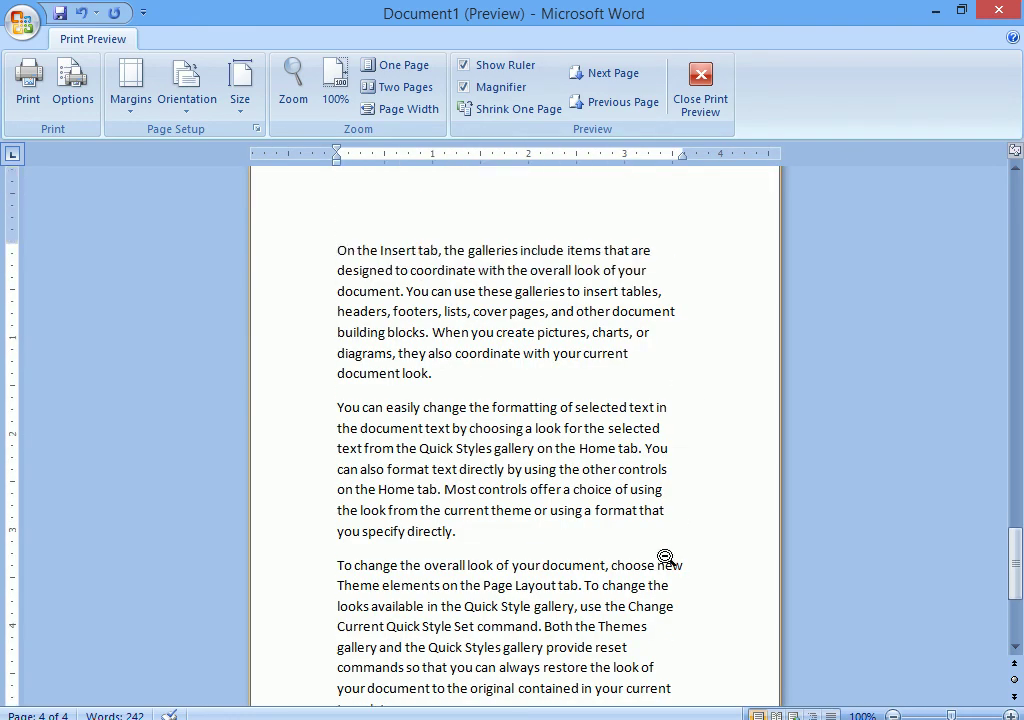
scroll(665, 555, "down", 1)
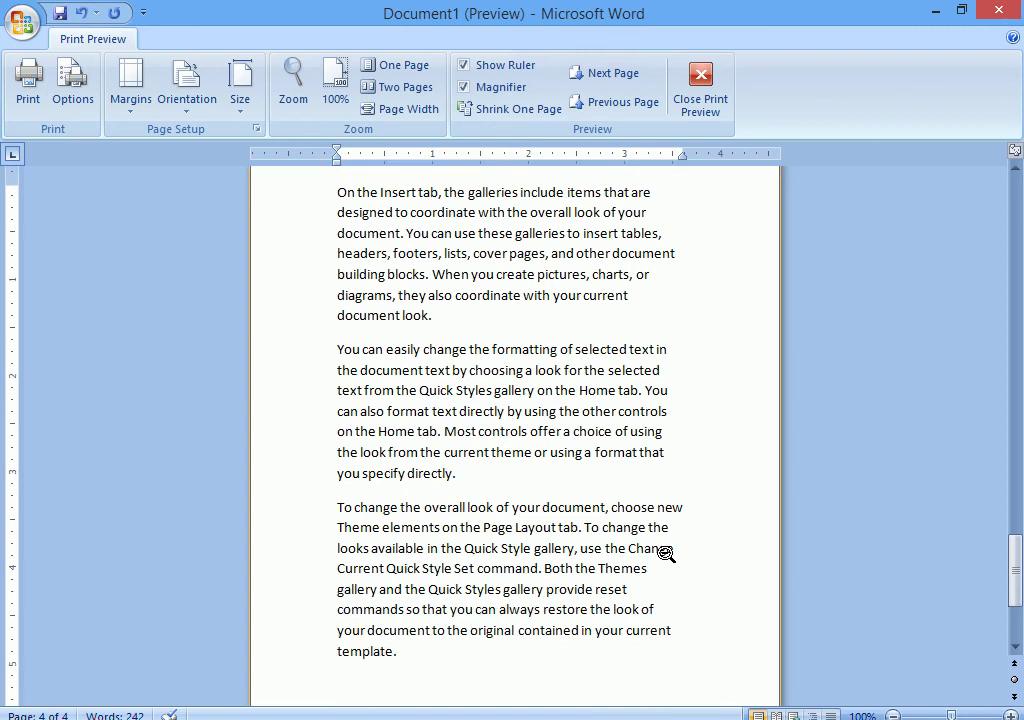
scroll(665, 555, "down", 1)
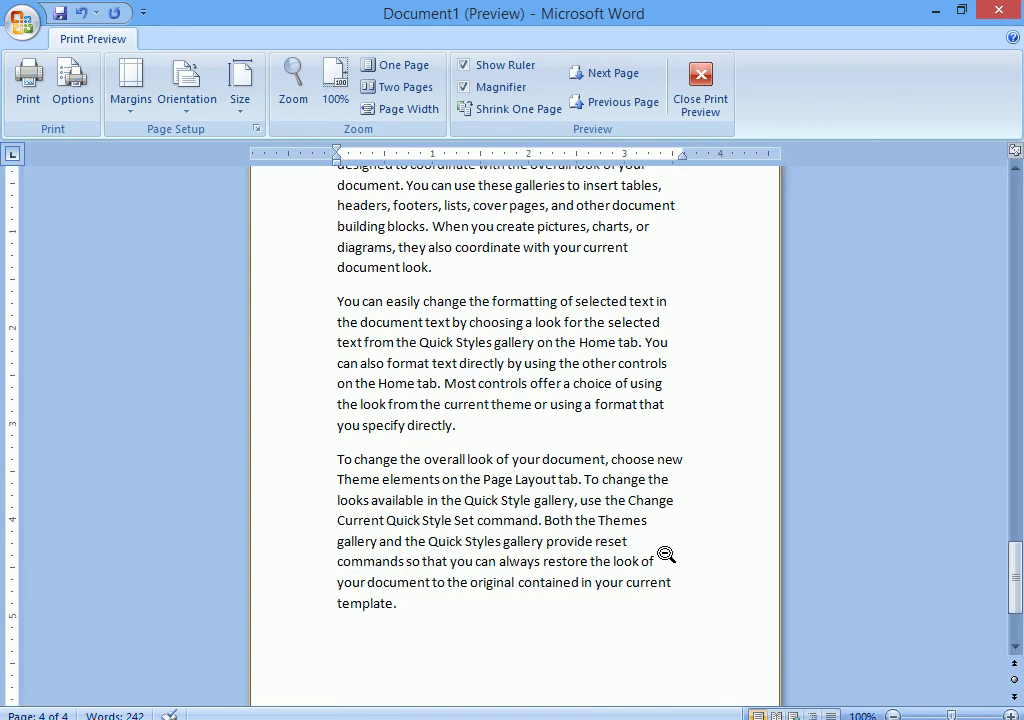
left_click(665, 555)
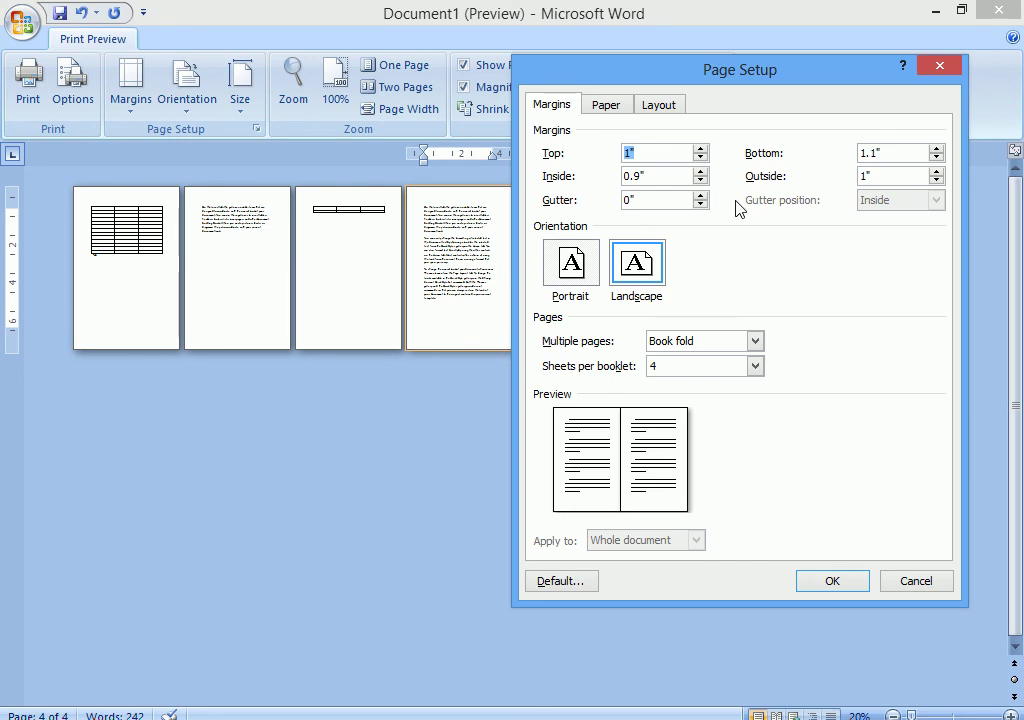
View the Paper tab (Letter, 11" by 8.5"), then switch to the Layout tab
left_click(608, 106)
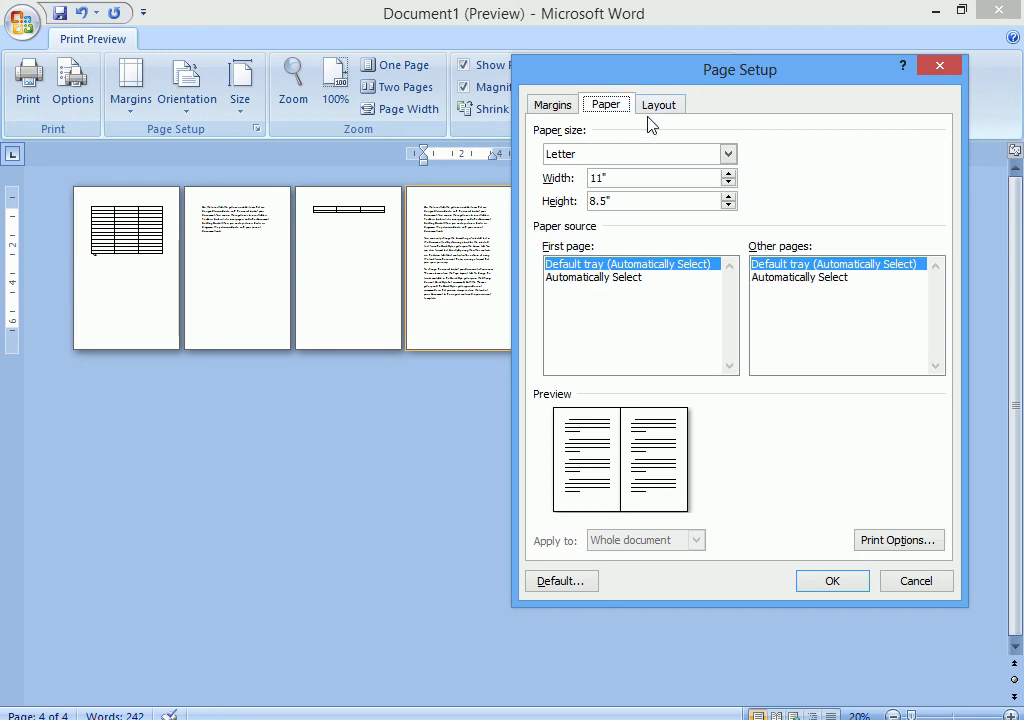
left_click(656, 107)
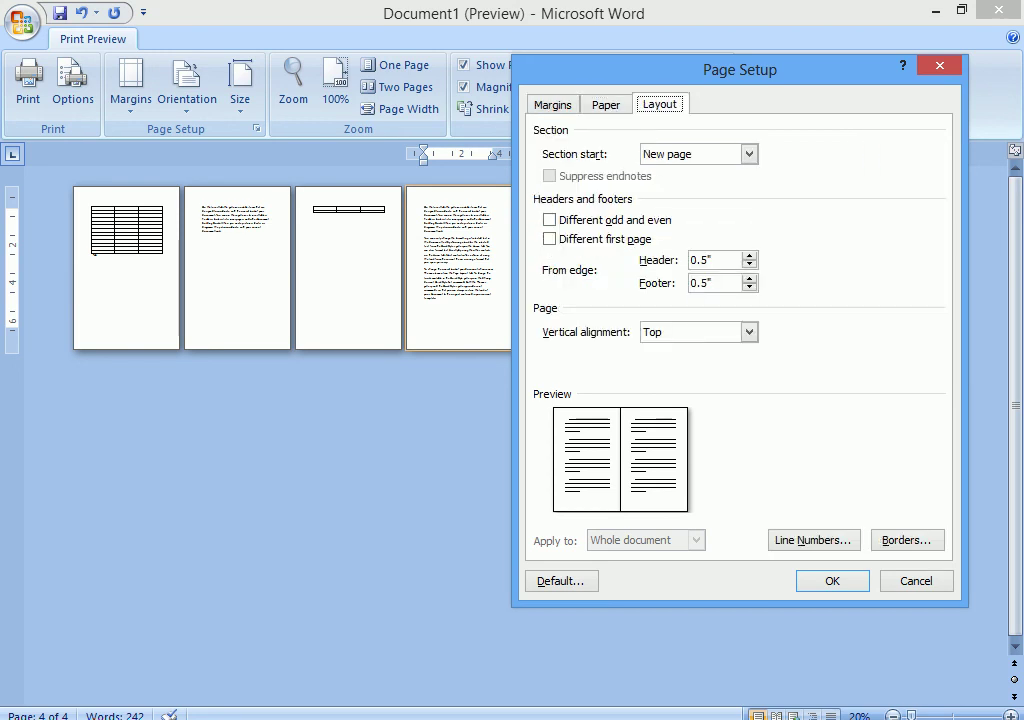